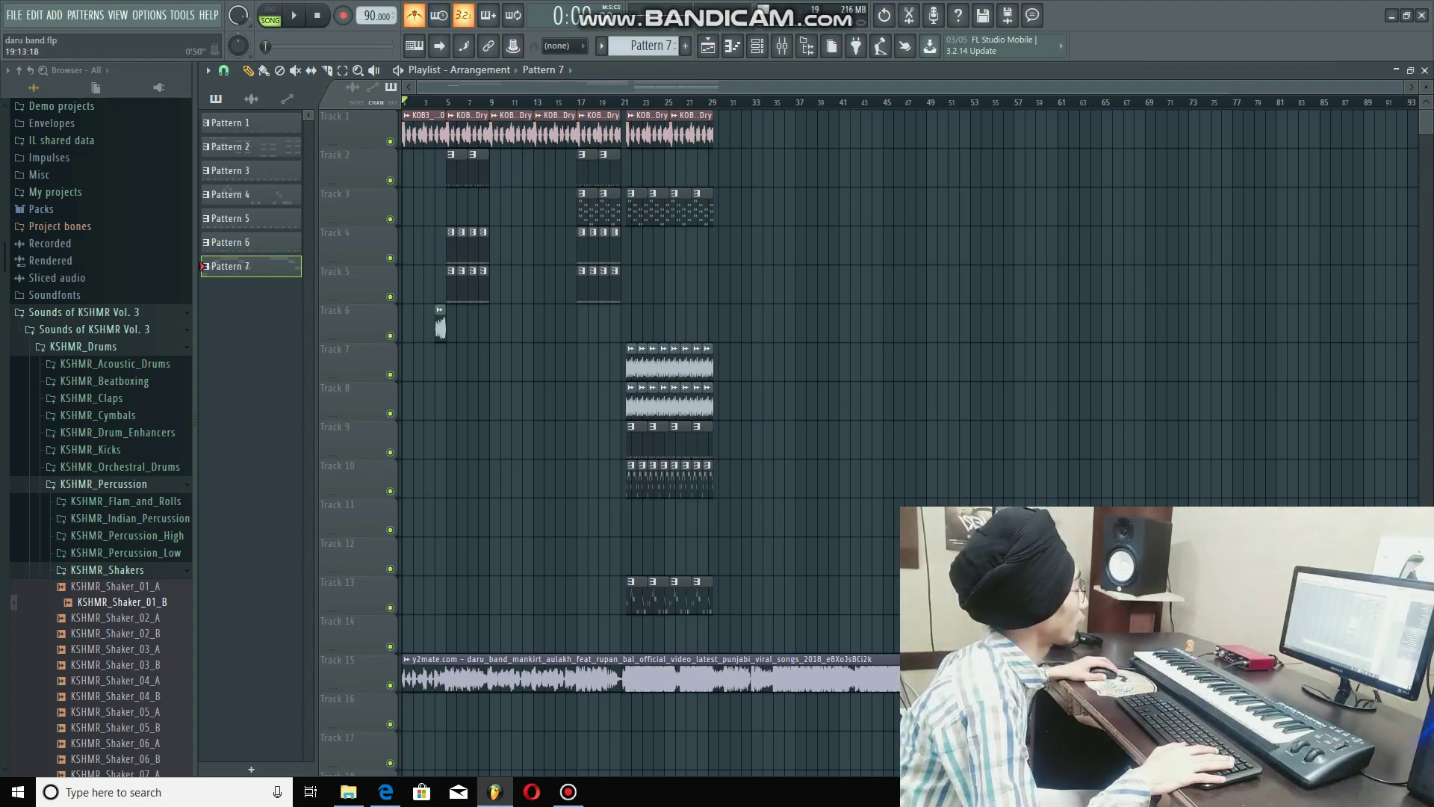
Step: Solo the guitar loop on Track 1 and play it from the start with the metronome turned off
left_click_drag(1403, 86, 623, 87)
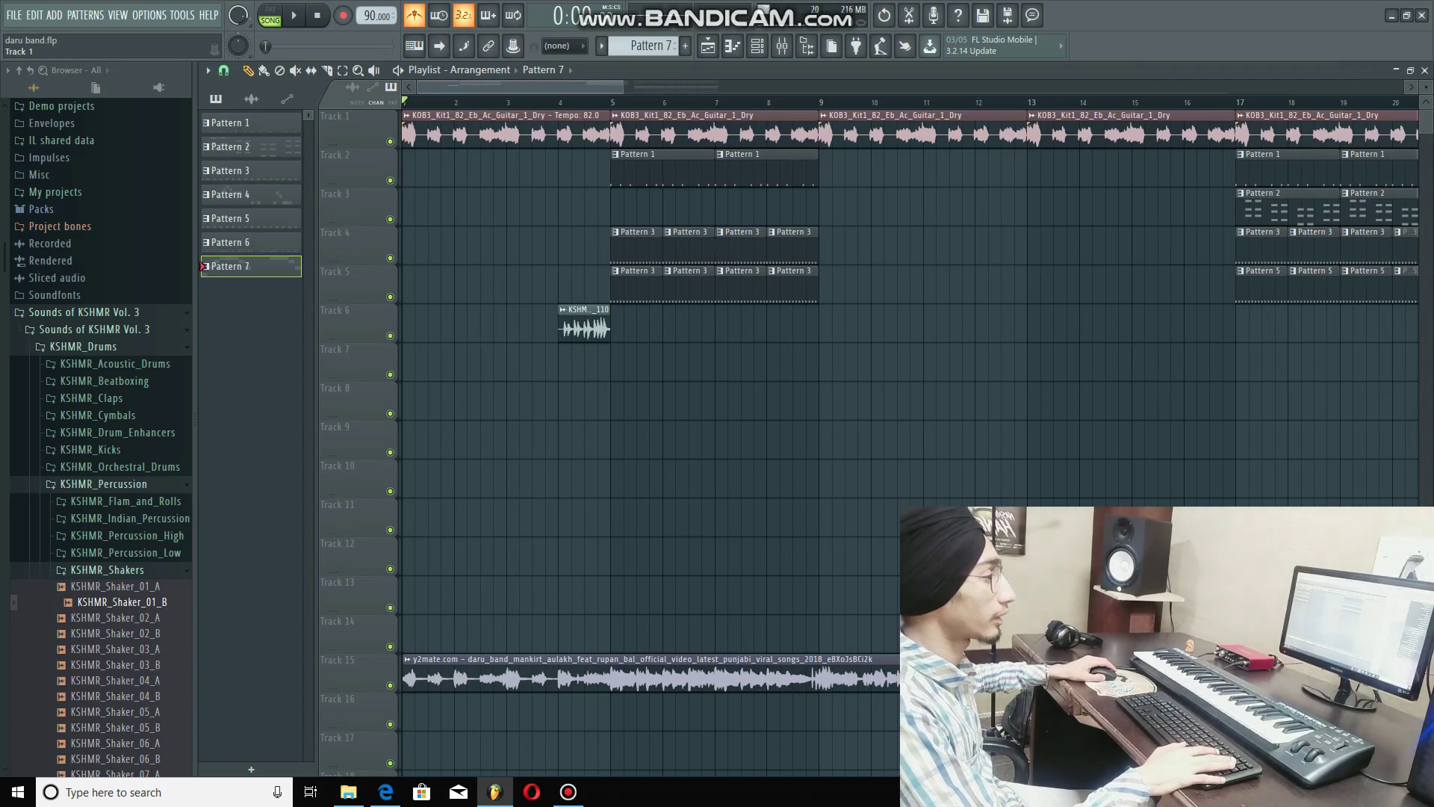
right_click(384, 140)
right_click(390, 142)
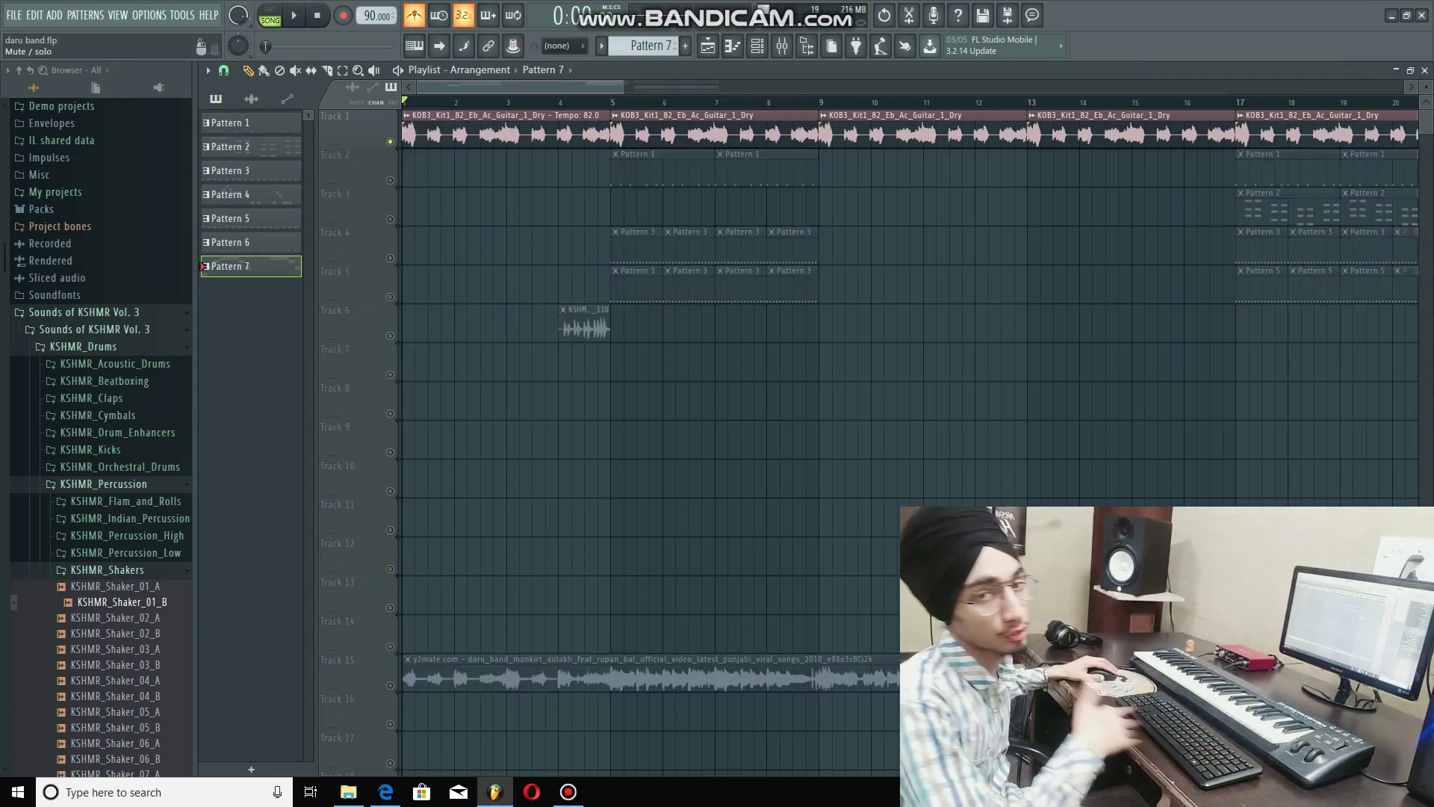
scroll(453, 134, "down", 3)
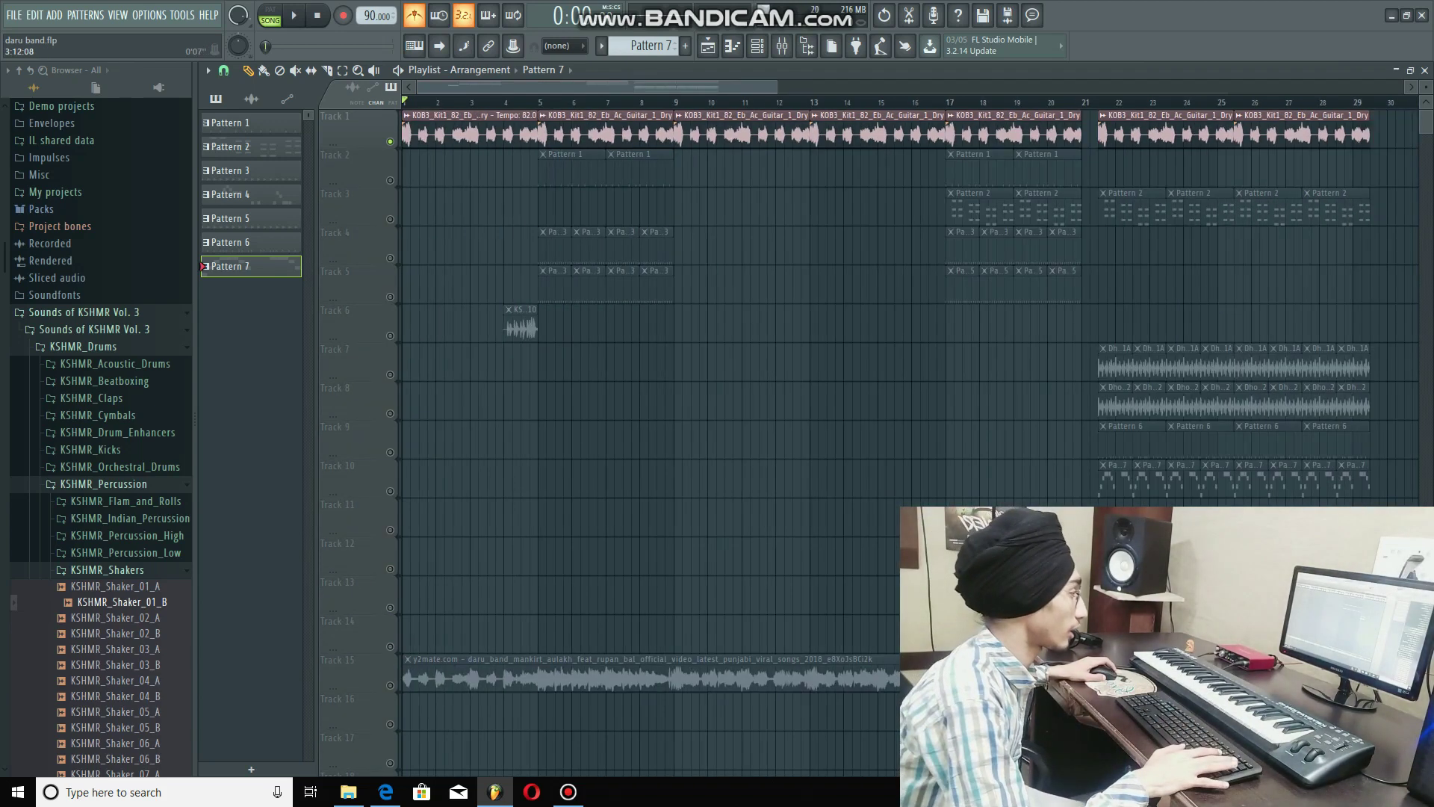
key("space")
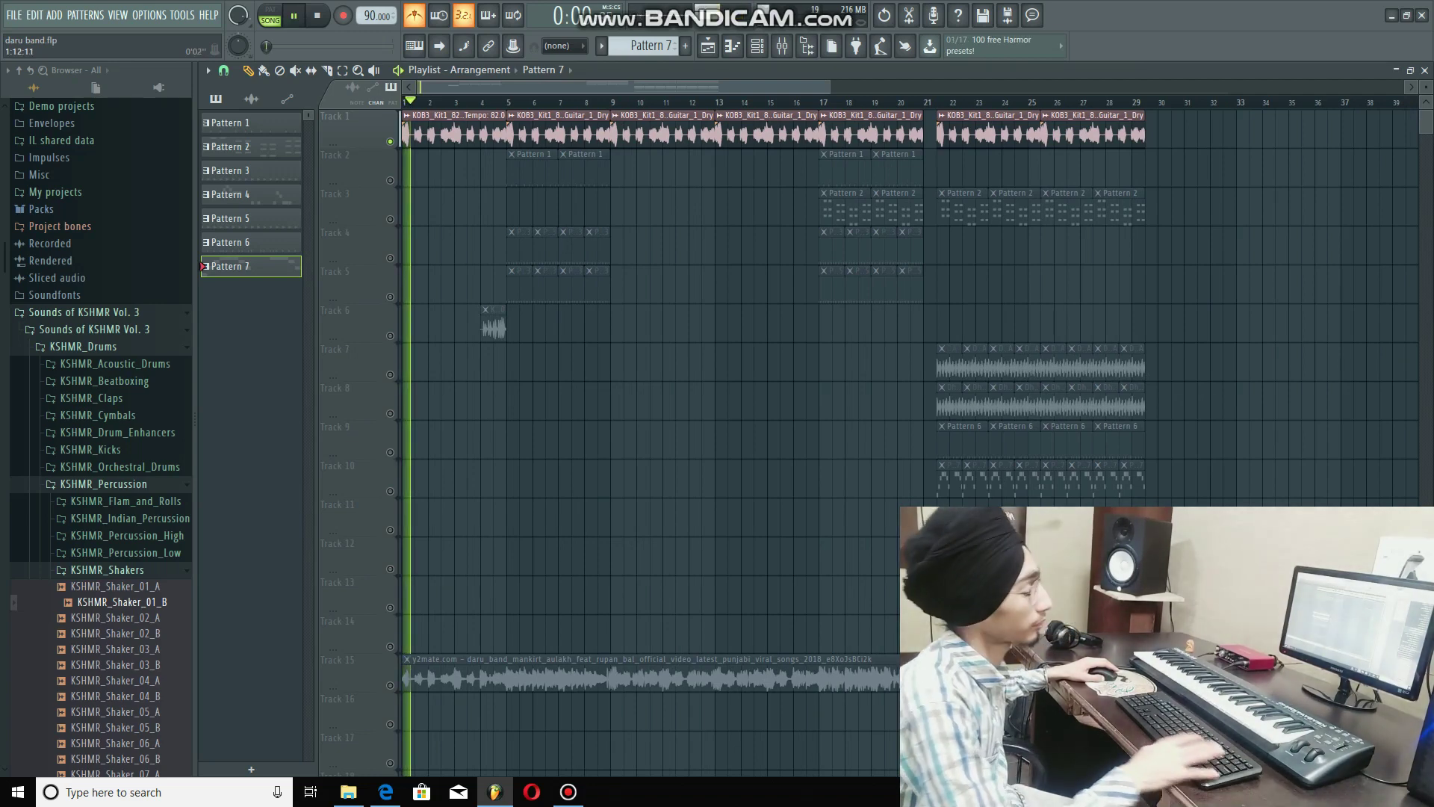
left_click(414, 15)
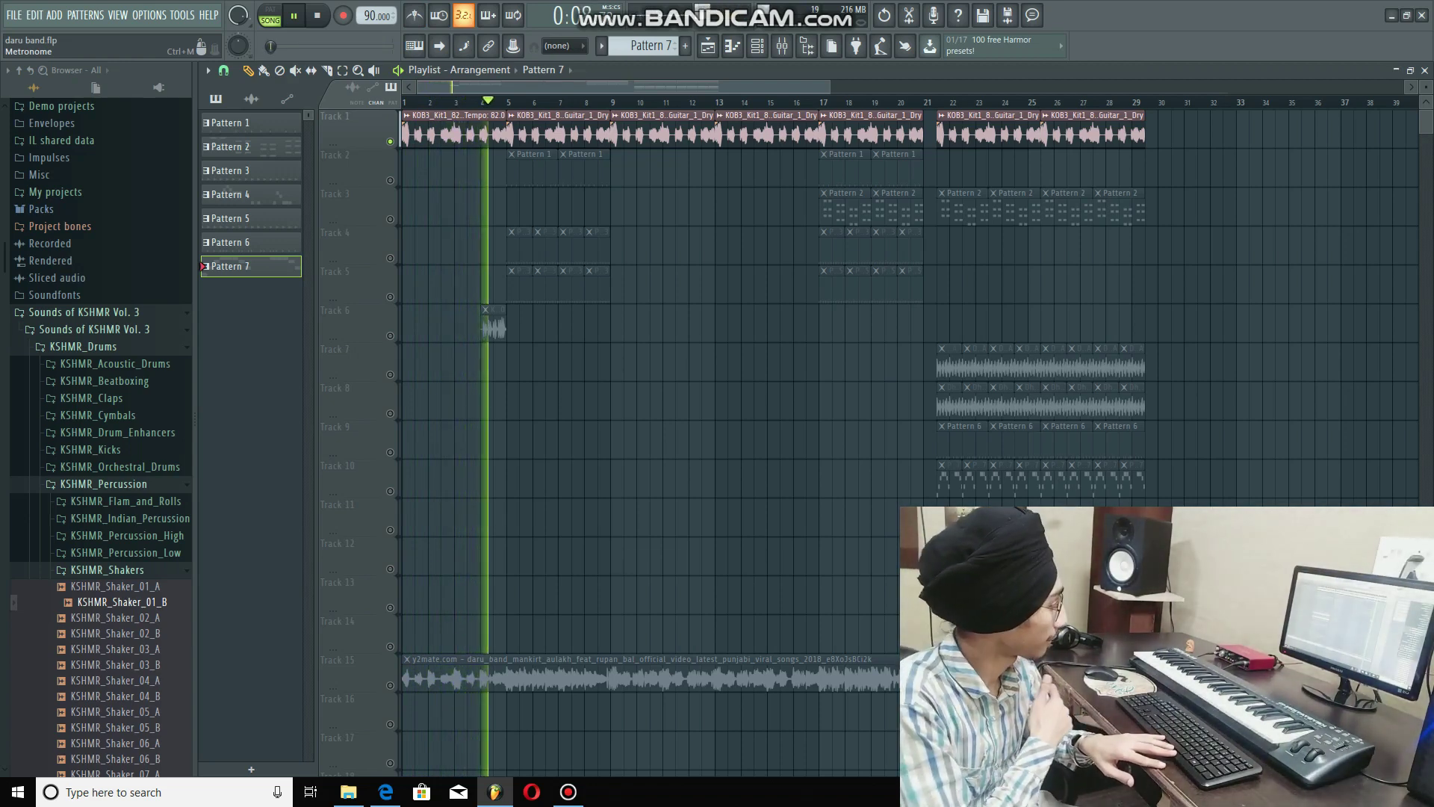
key("space")
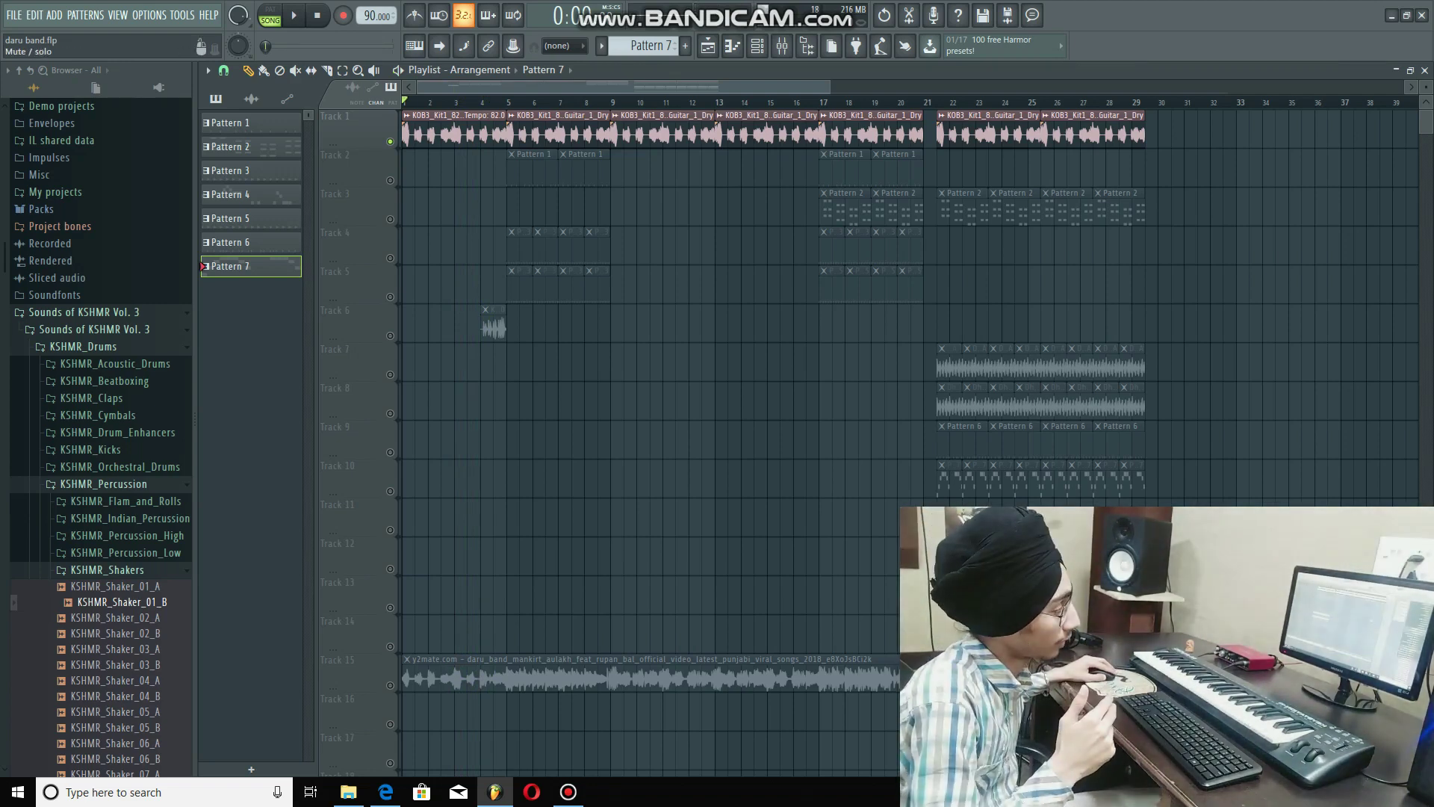
Step: Solo Track 6 and audition its sample from bar 4
left_click_drag(472, 103, 482, 102)
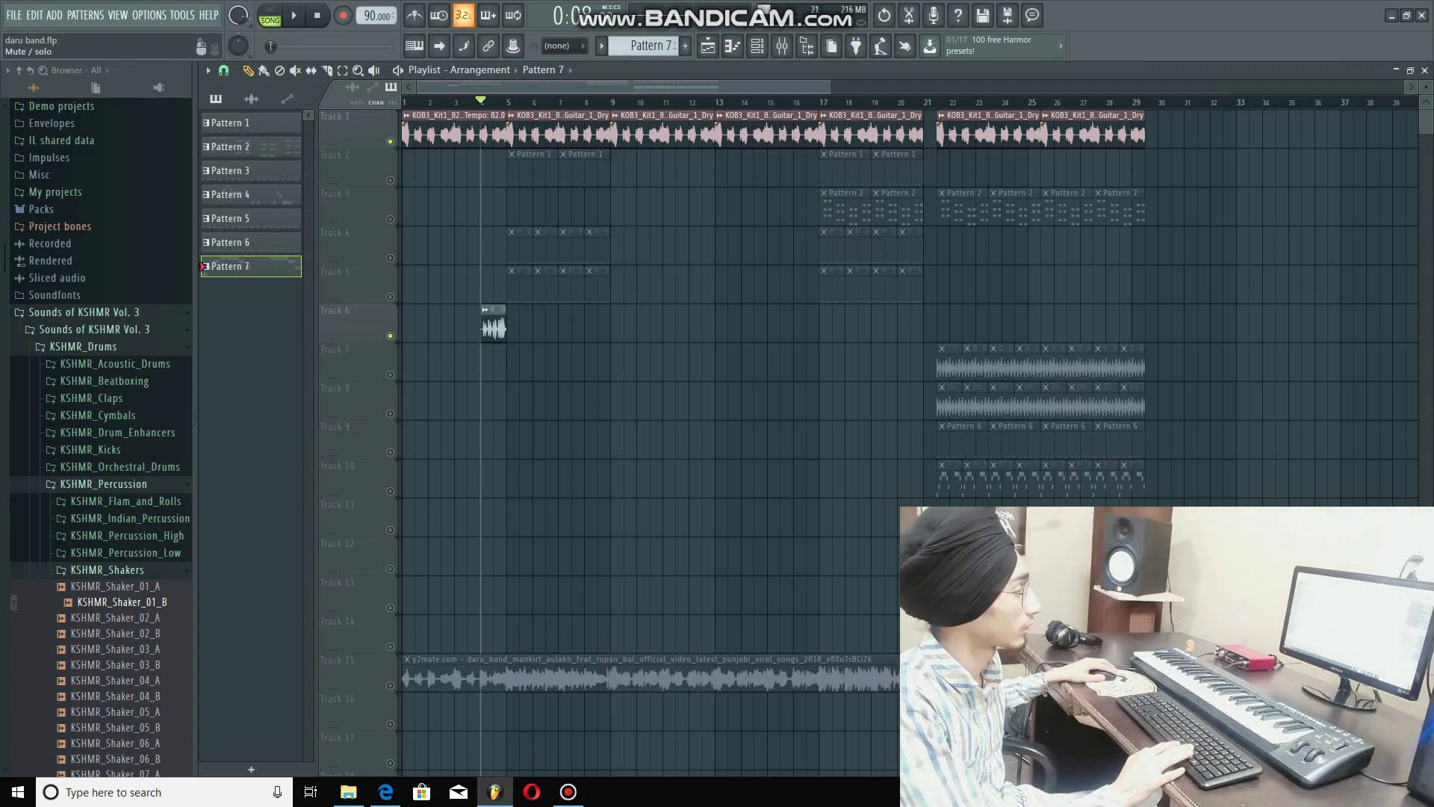
key("space")
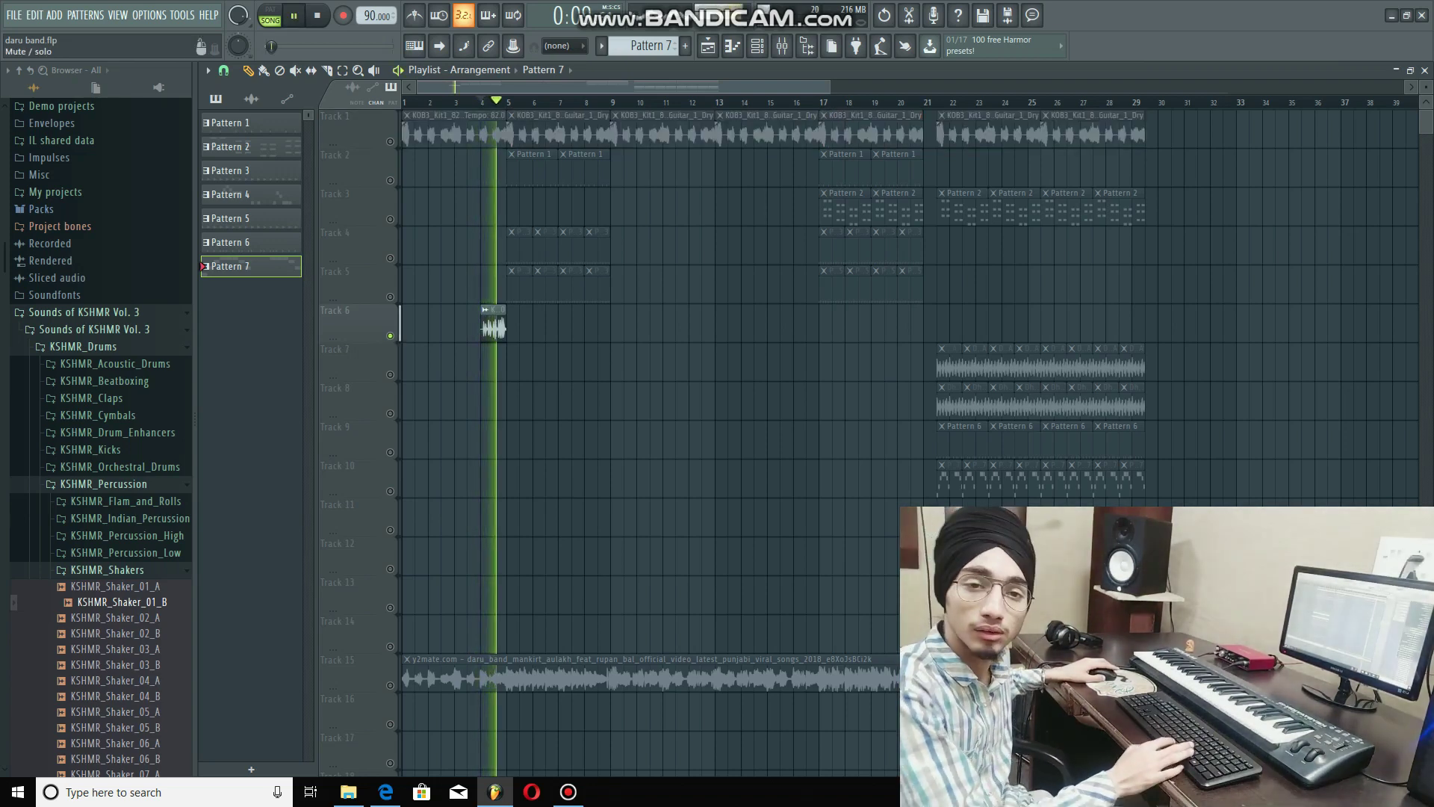
key("space")
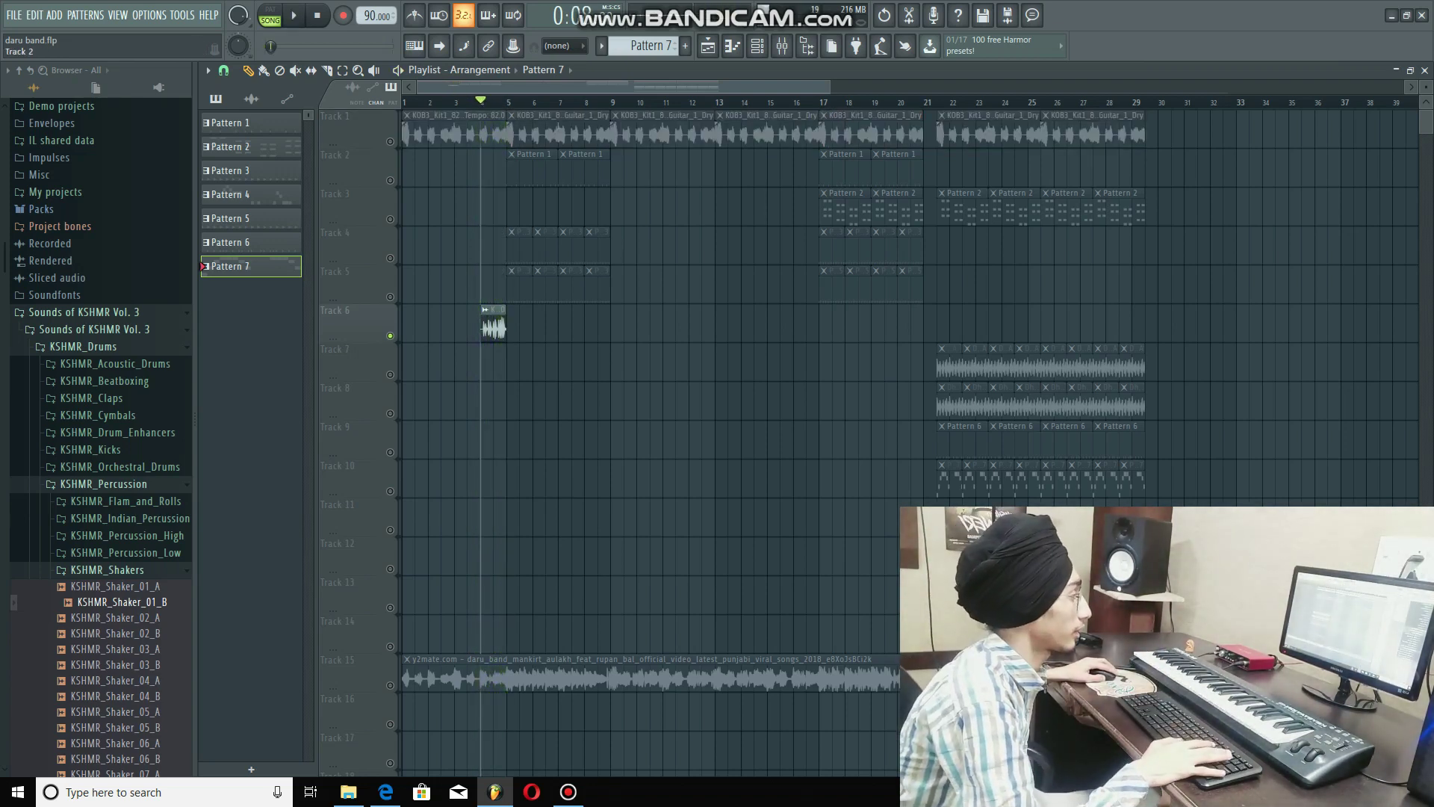
Step: Unmute Track 2 and play its Pattern 1 clips from bar 5
left_click(507, 101)
key("space")
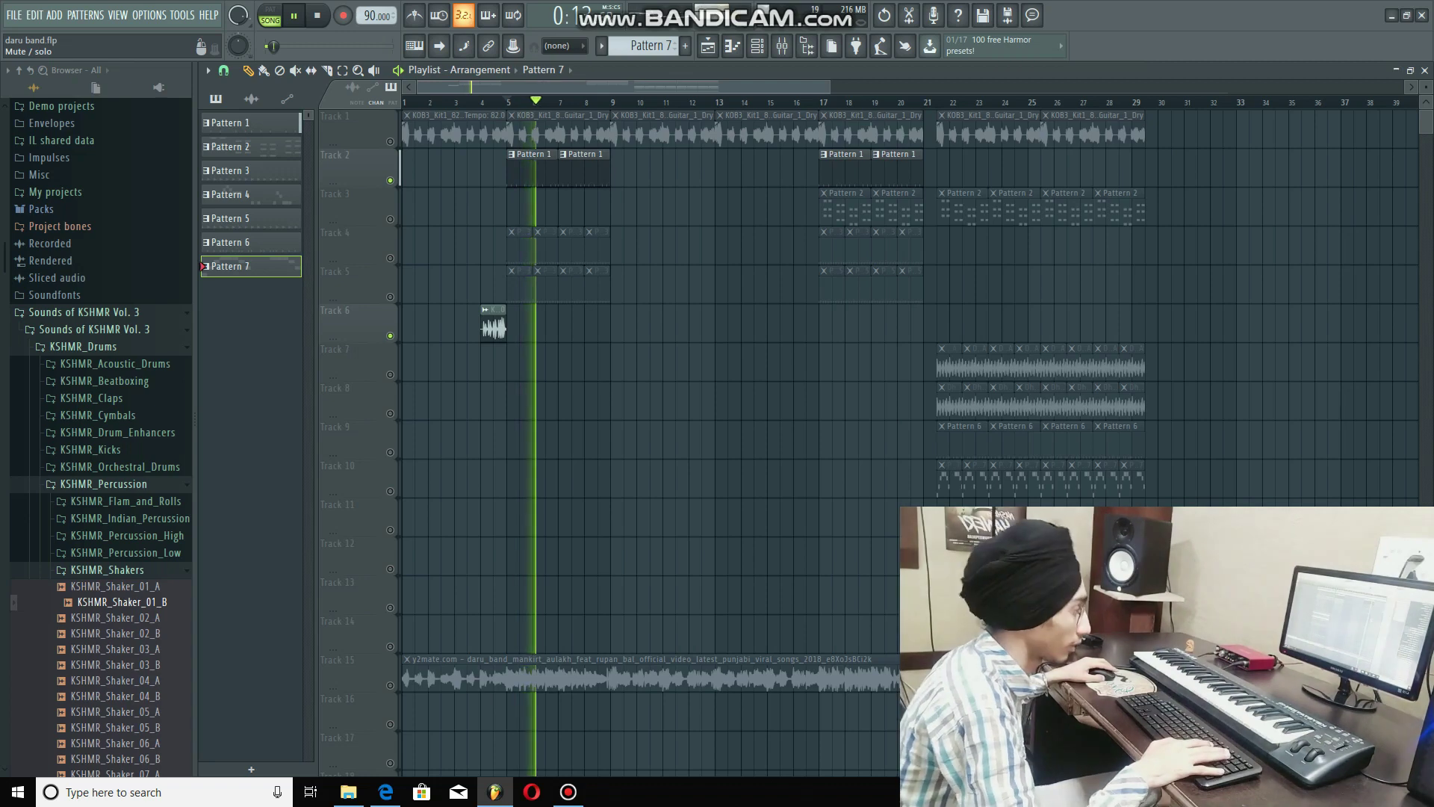
key("space")
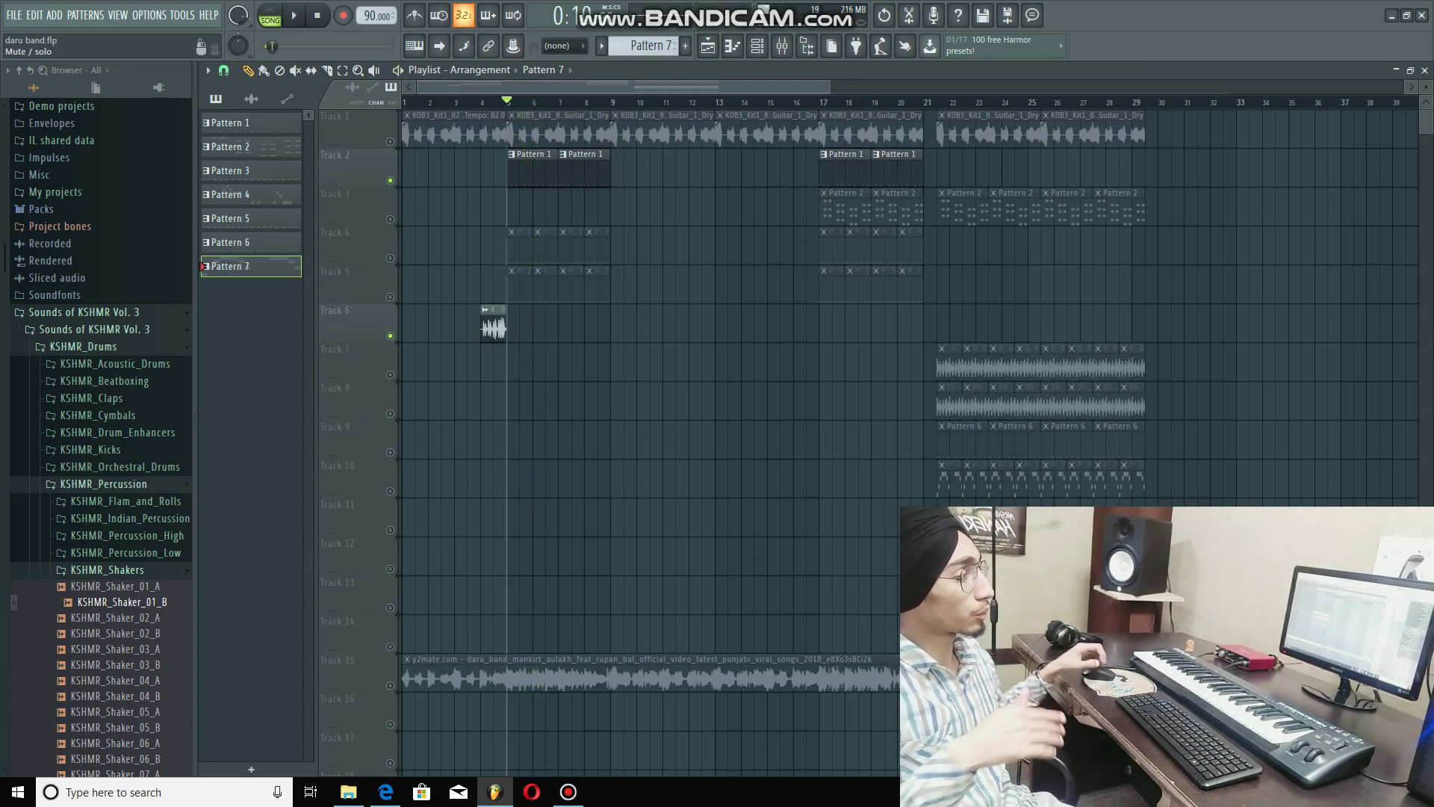
Step: Unmute Tracks 4 and 5, then solo Track 5 and play it from bar 5
left_click(390, 258)
left_click(390, 296)
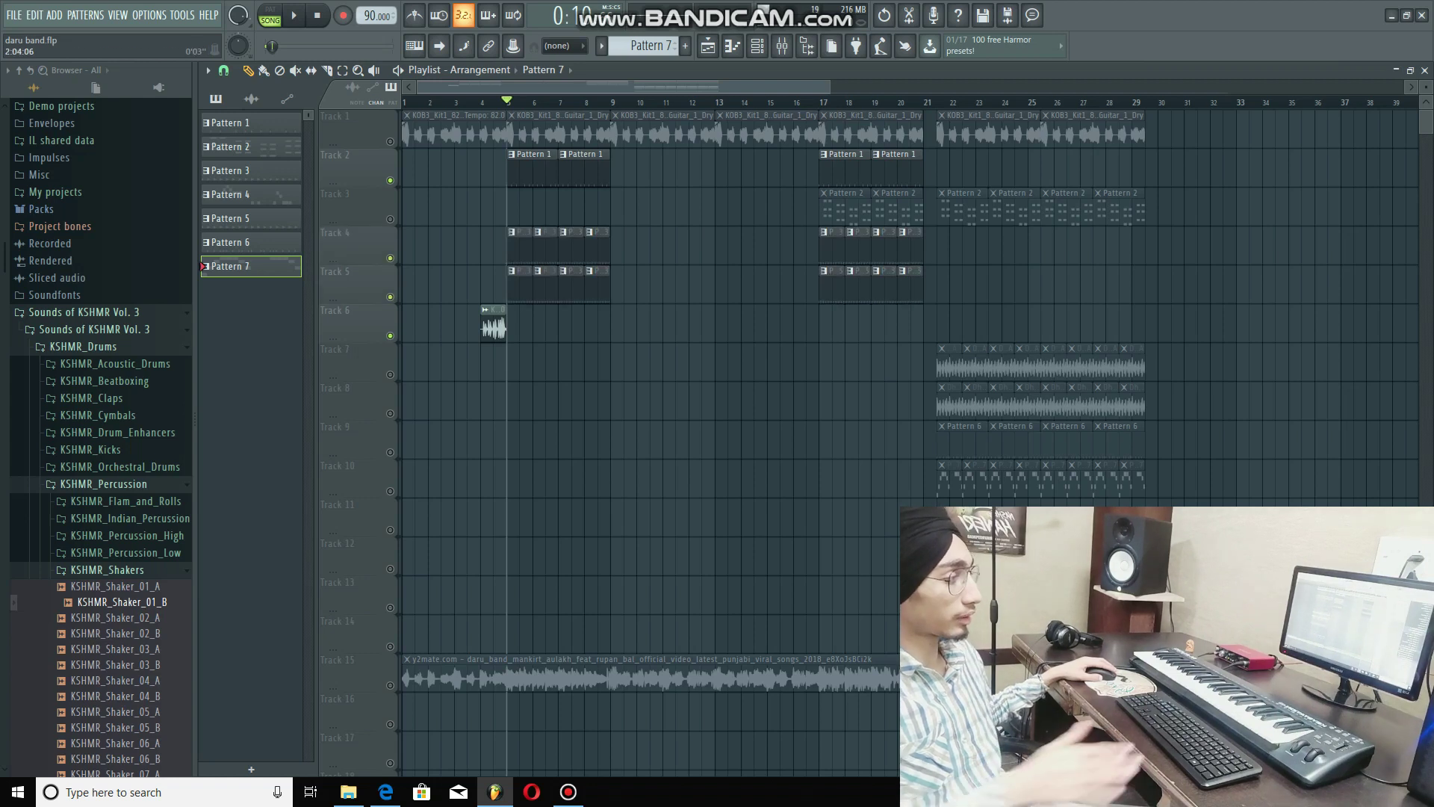
right_click(390, 297)
key("space")
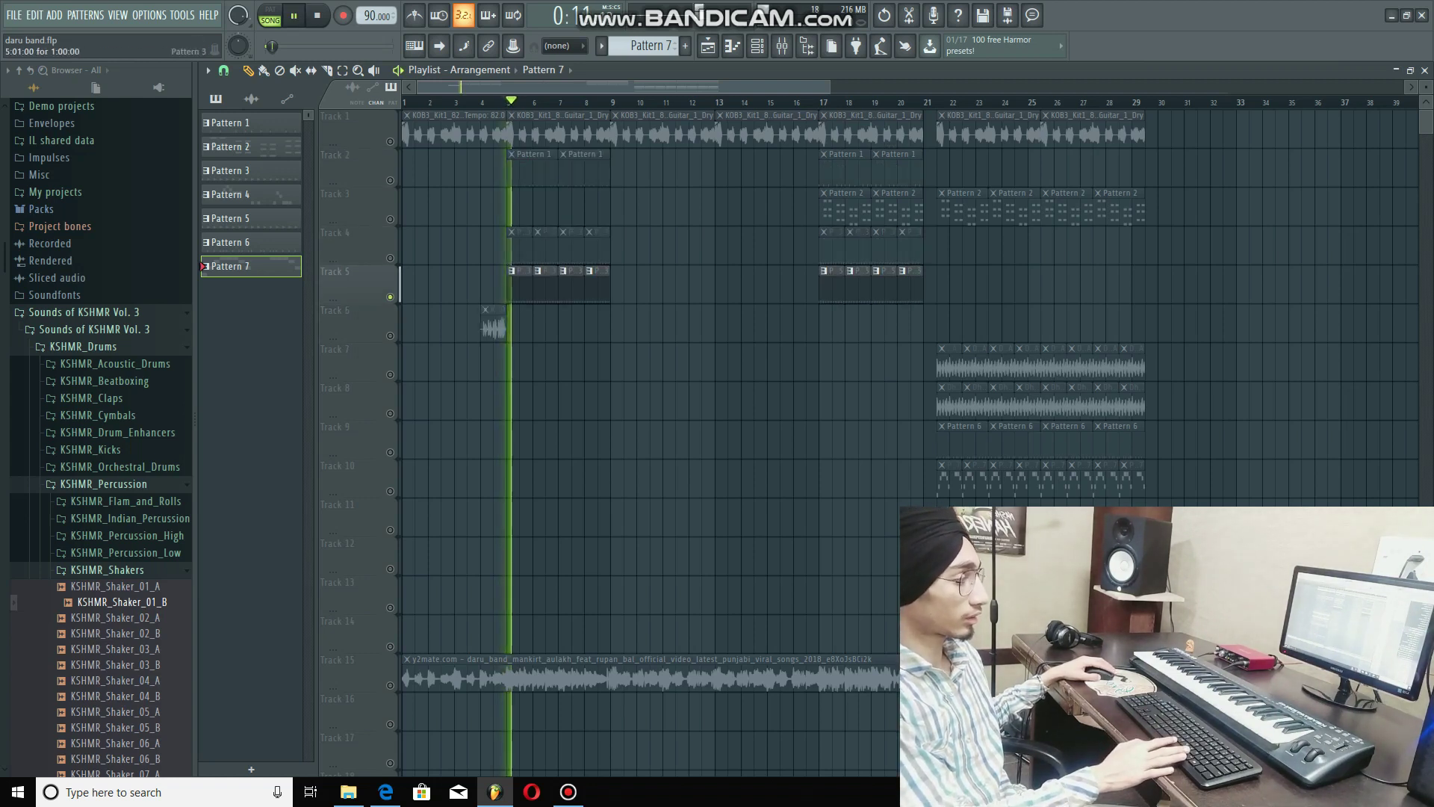
key("space")
Step: Select the Pattern 5 clips at bar 5 on Track 5, play them and open the shaker pattern in the Piano roll
right_click(520, 286)
left_click_drag(835, 288, 1023, 290)
left_click_drag(904, 287, 590, 287)
key("space")
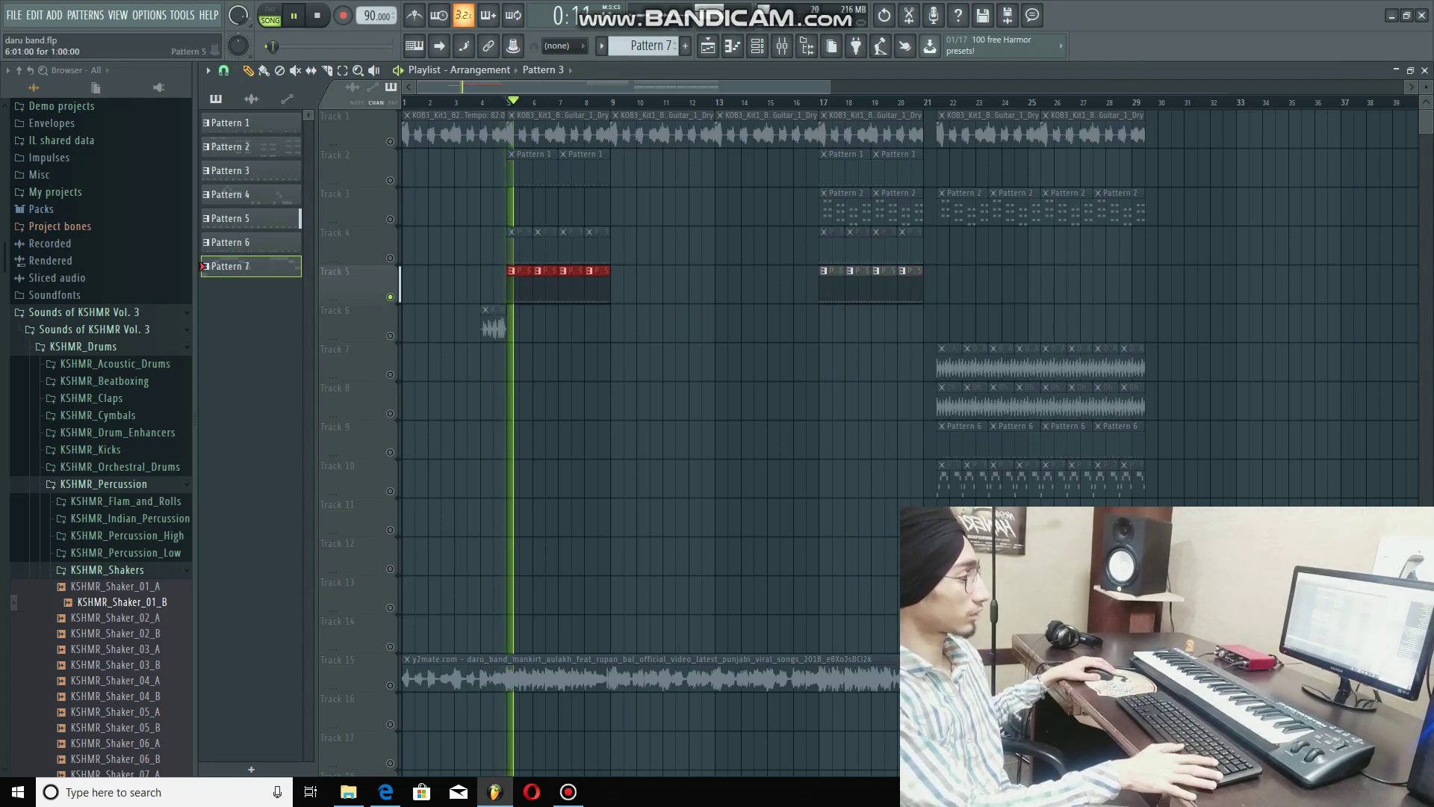
double_click(520, 287)
key("space")
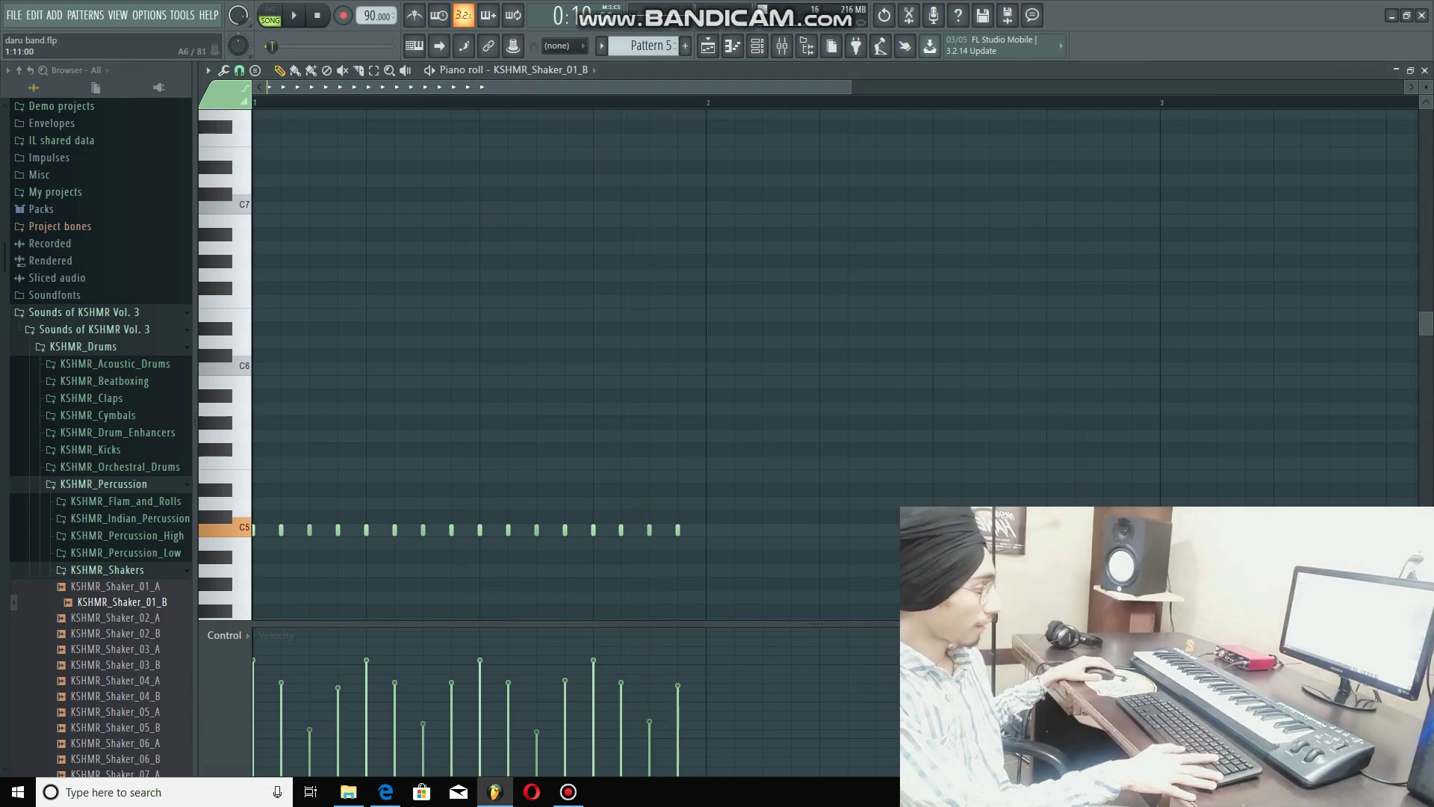
Step: Copy the shaker notes into Pattern 8, set all their velocities to the same near-maximum level and start playback
scroll(382, 395, "down", 5)
scroll(382, 395, "up", 2)
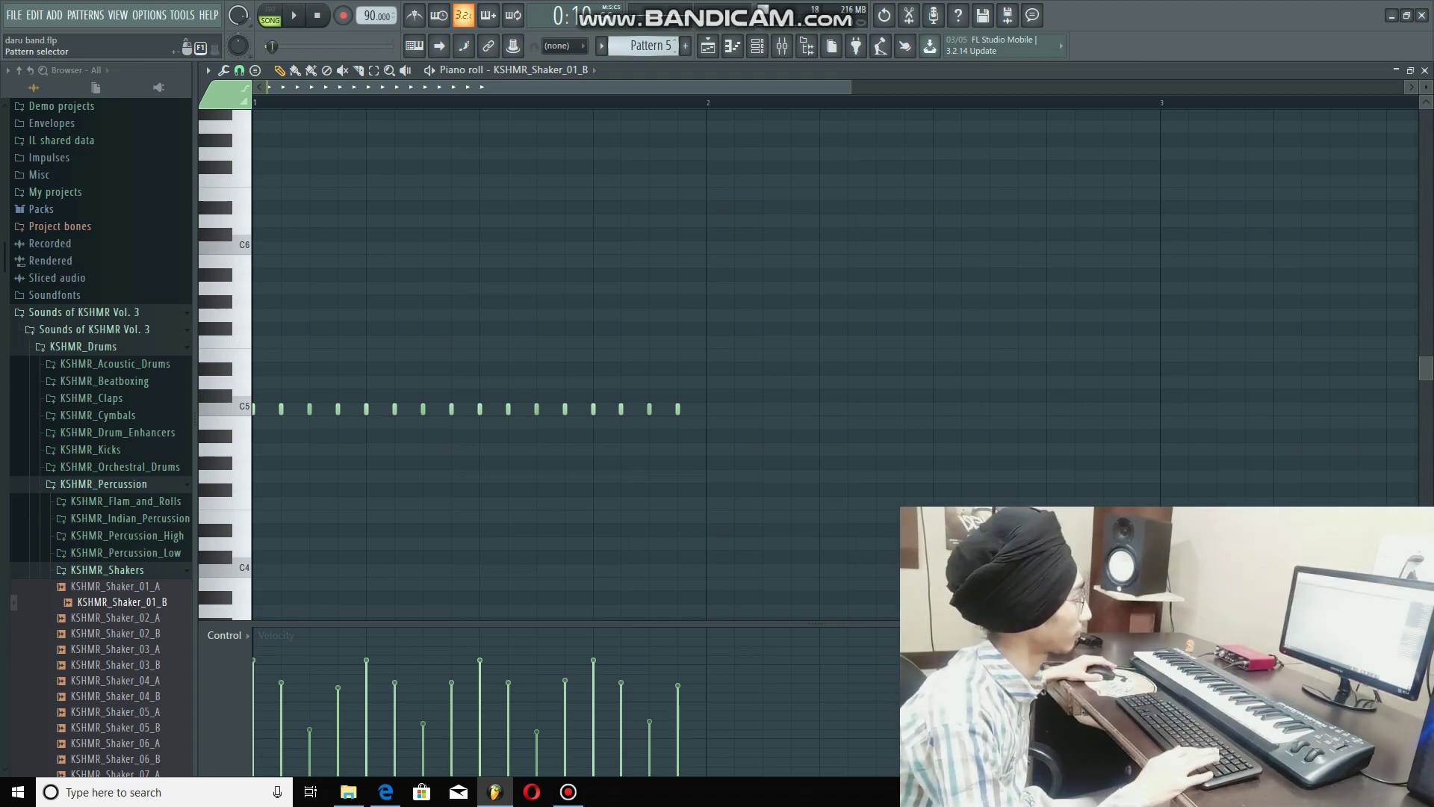
scroll(647, 46, "down", 3)
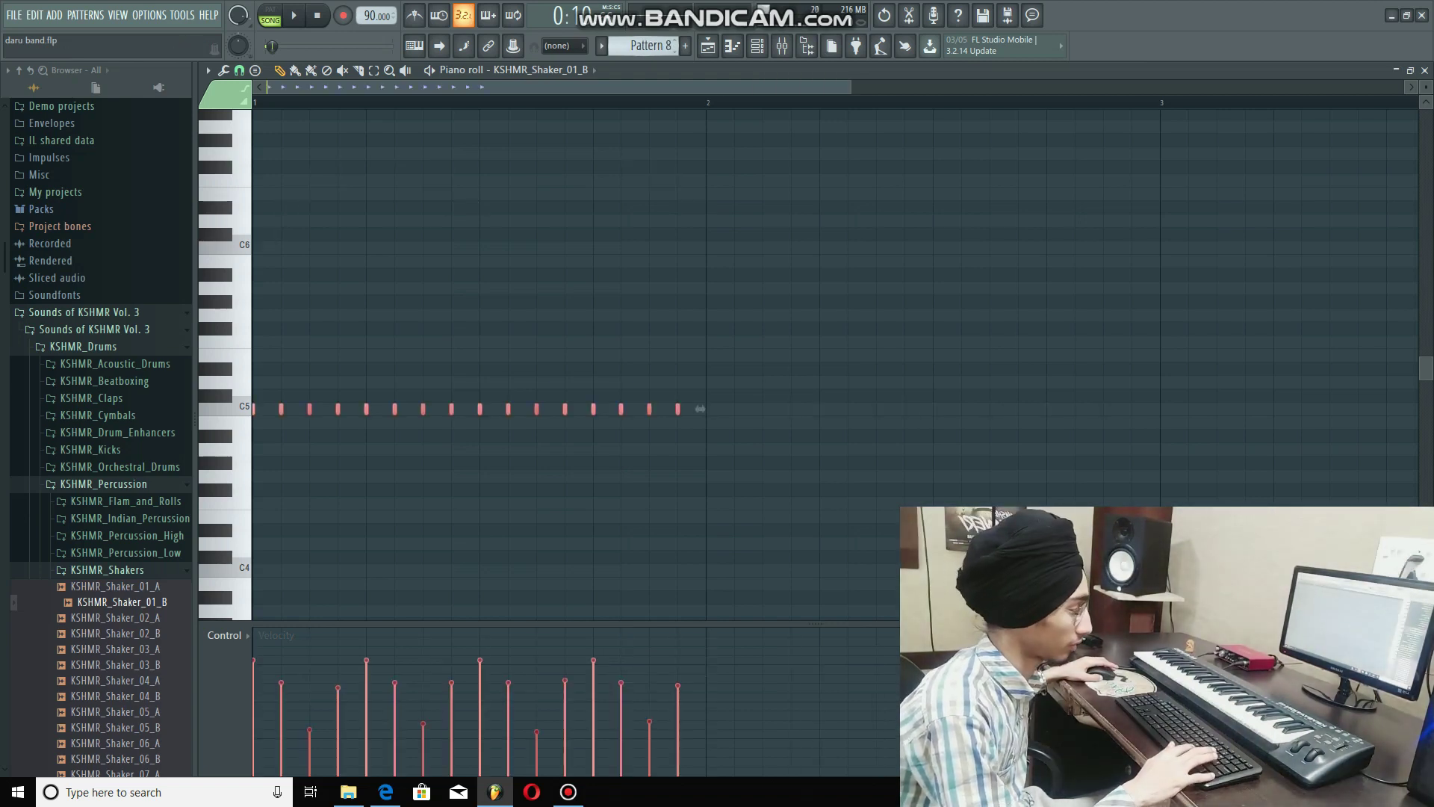
left_click_drag(684, 632, 254, 629)
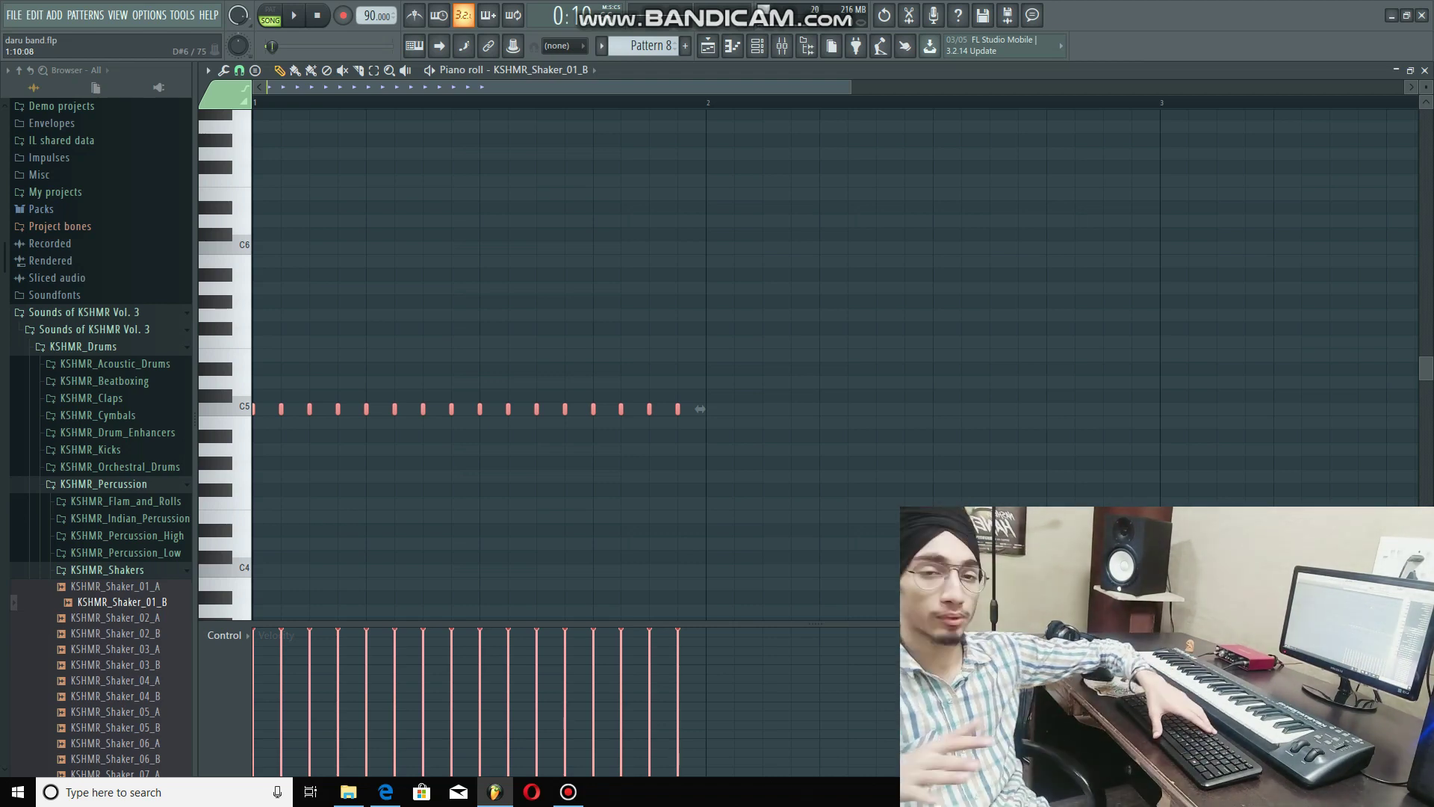
key("space")
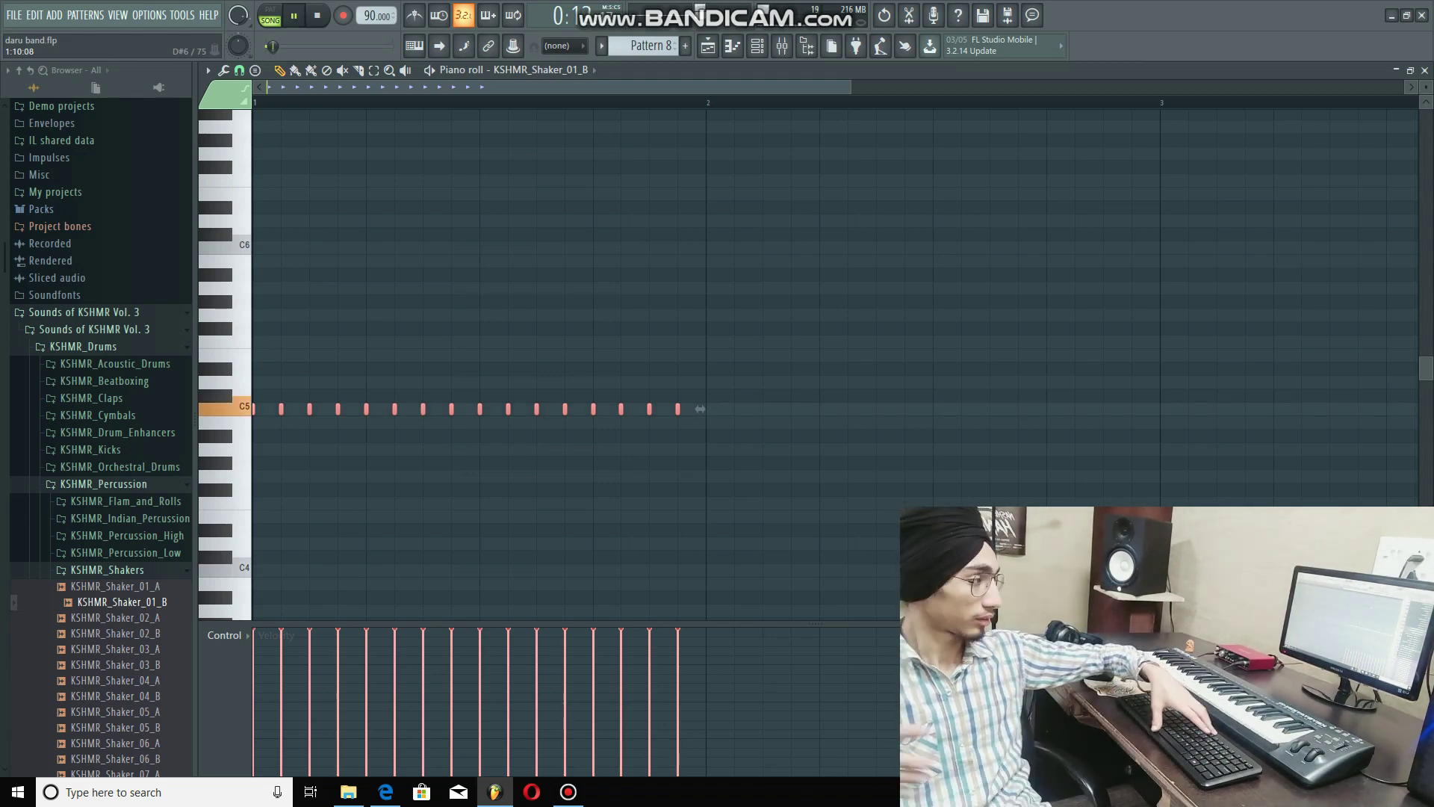
key("space")
Step: Open the channel rack, reduce the swing to zero and play Pattern 8 in pattern mode
left_click(758, 45)
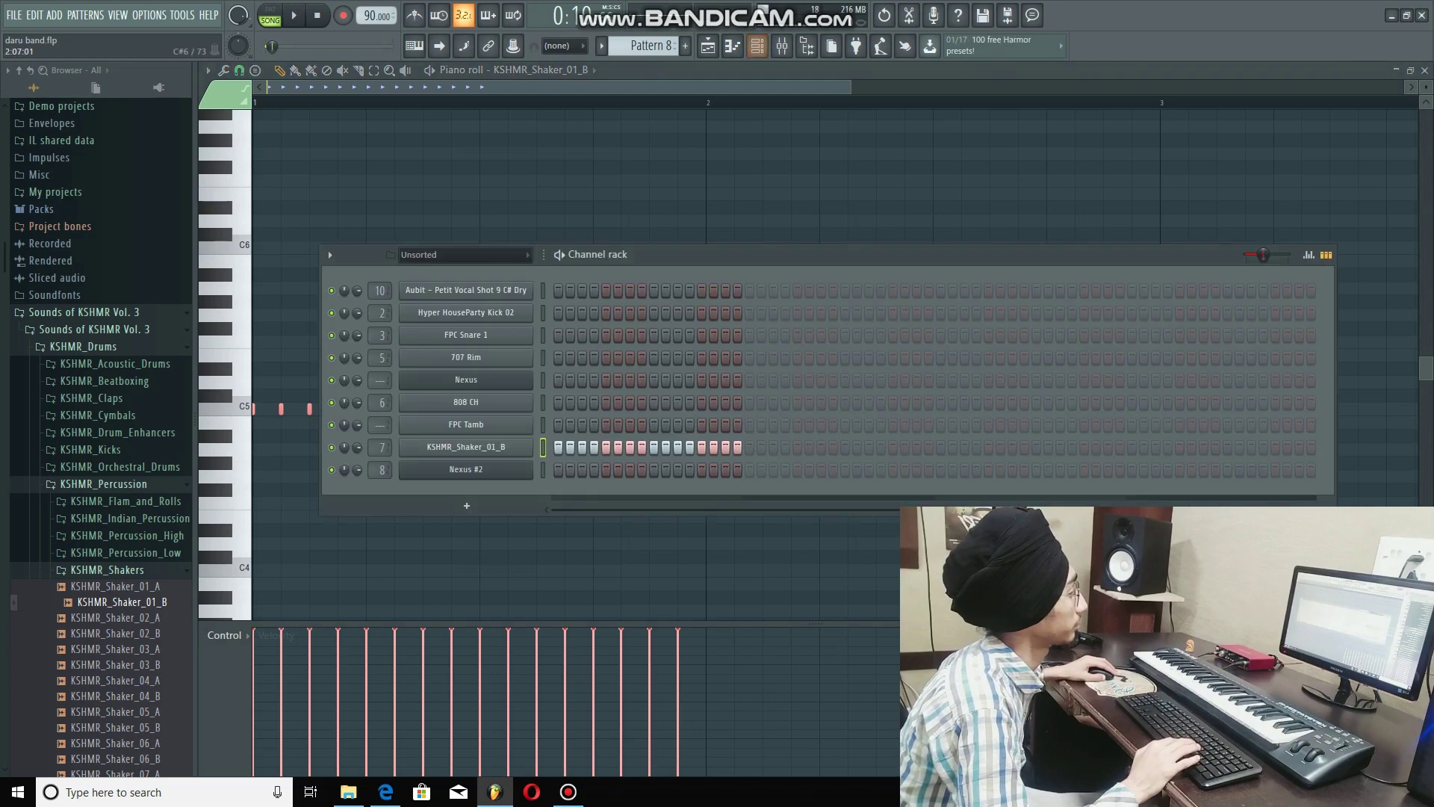
key("space")
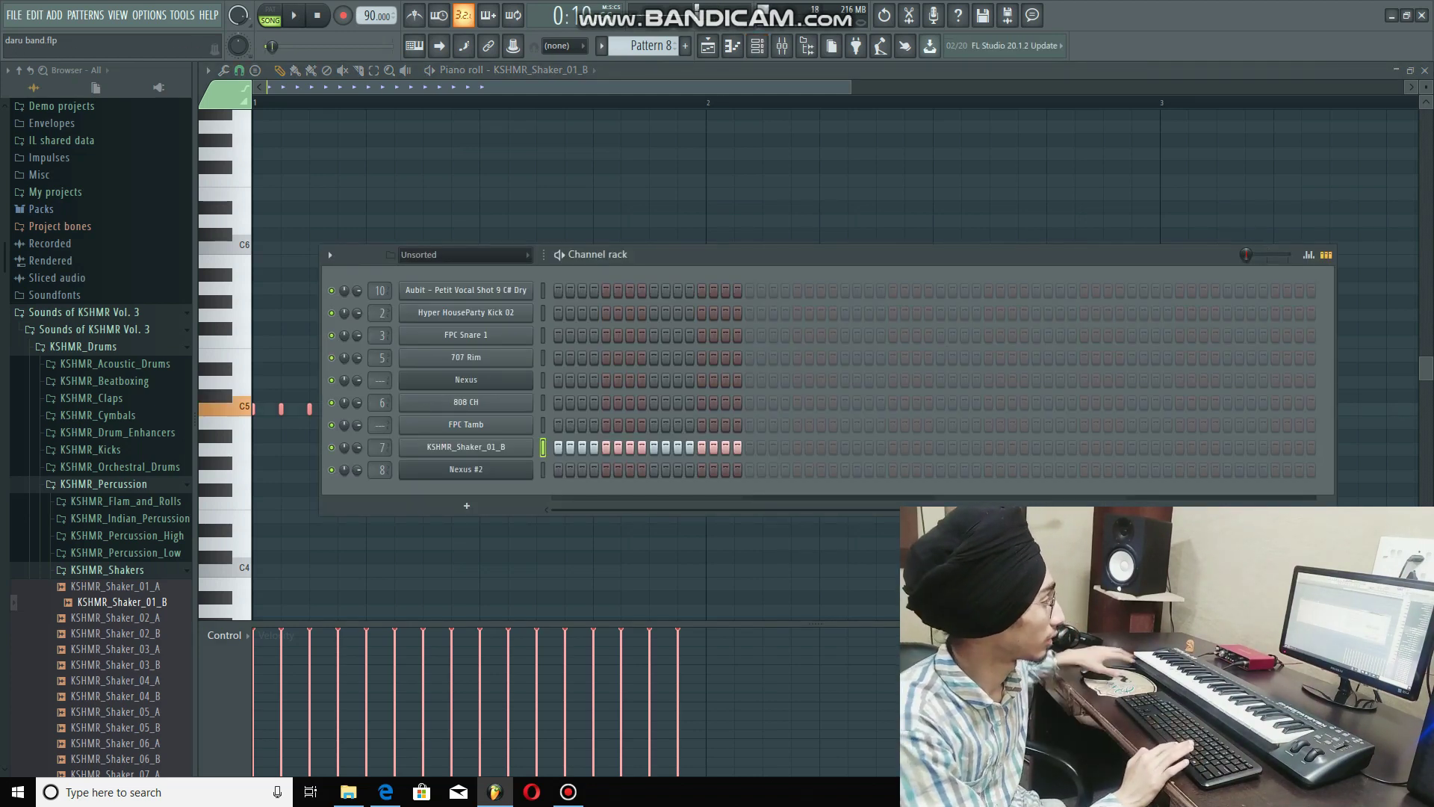
key("space")
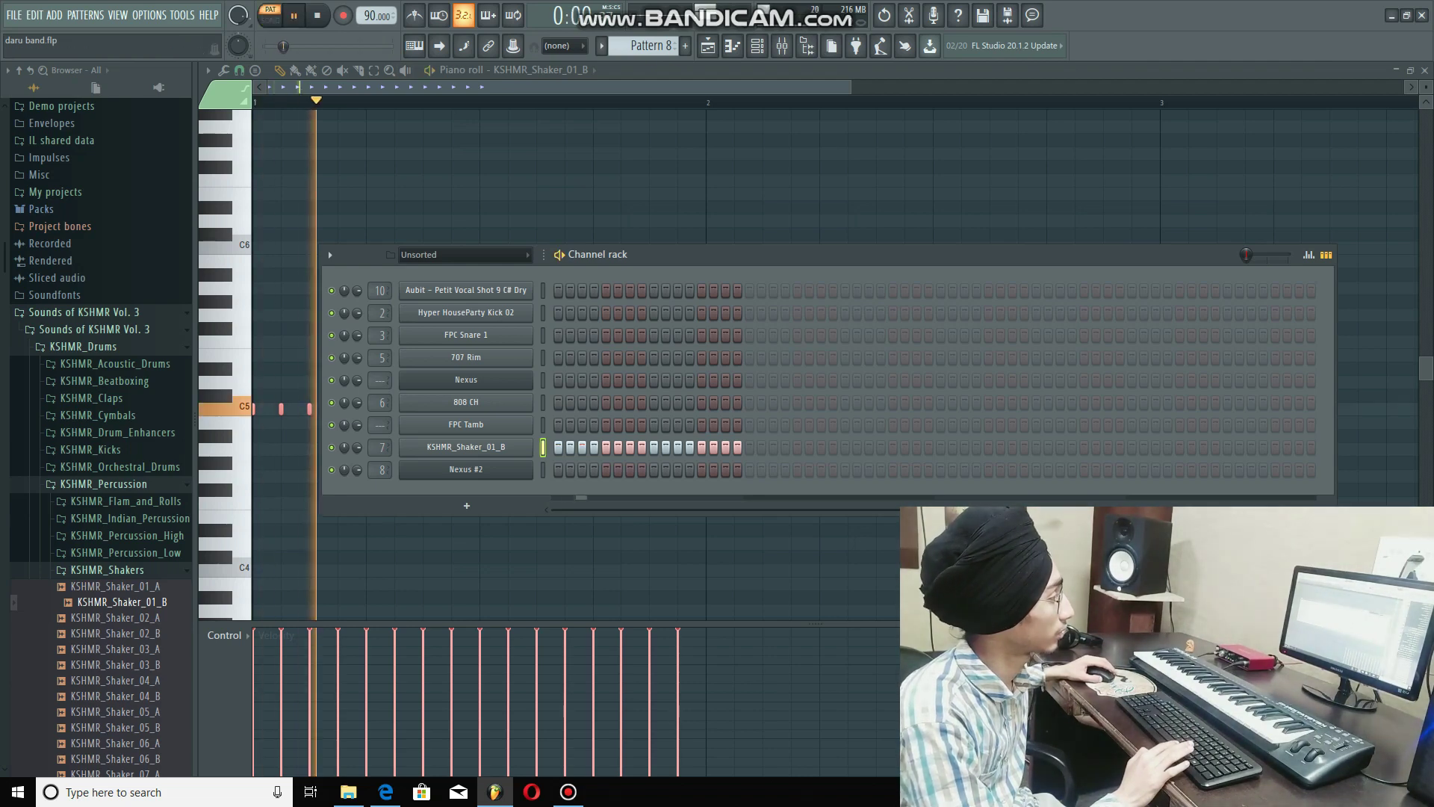
key("space")
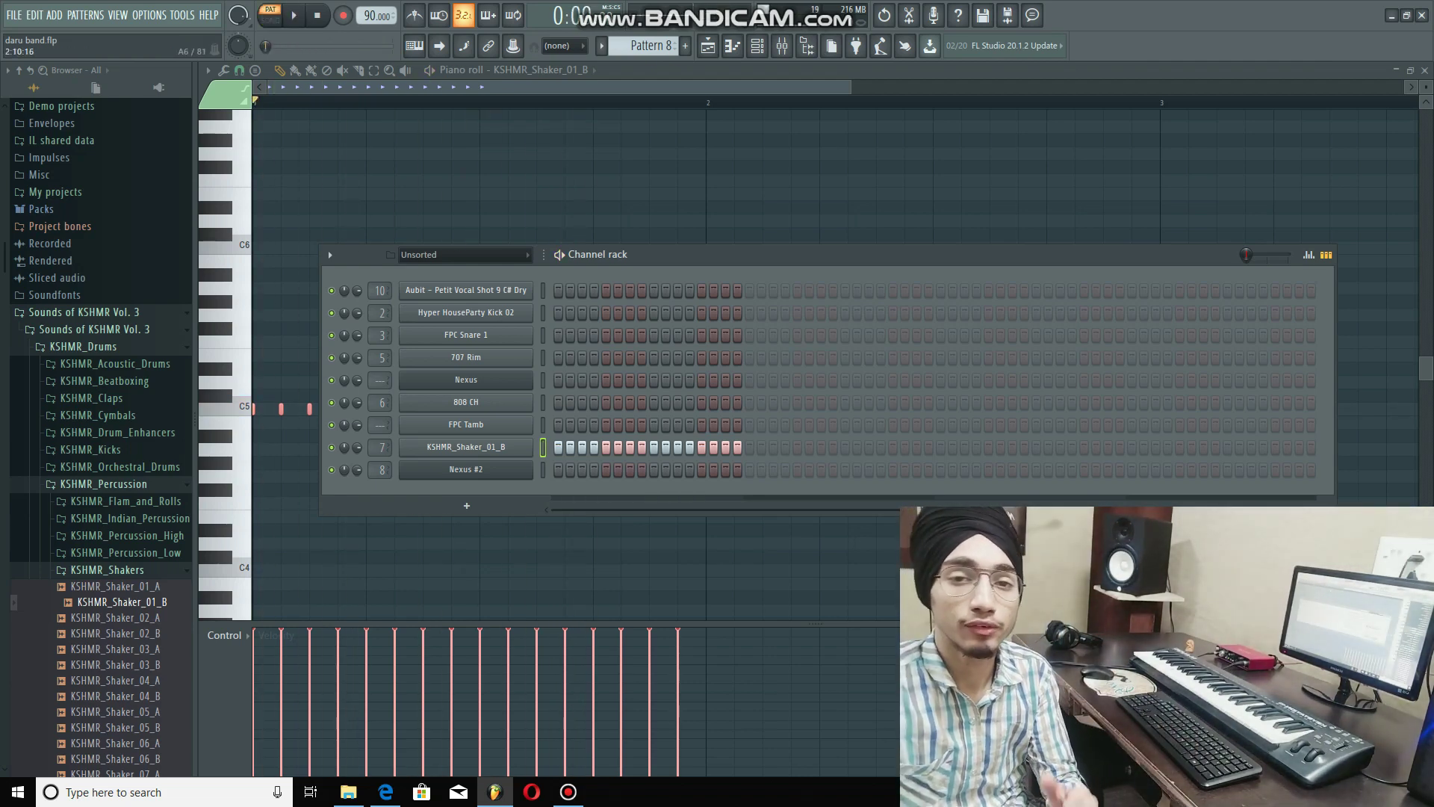
Step: Raise the swing amount in the channel rack and replay Pattern 8
key("space")
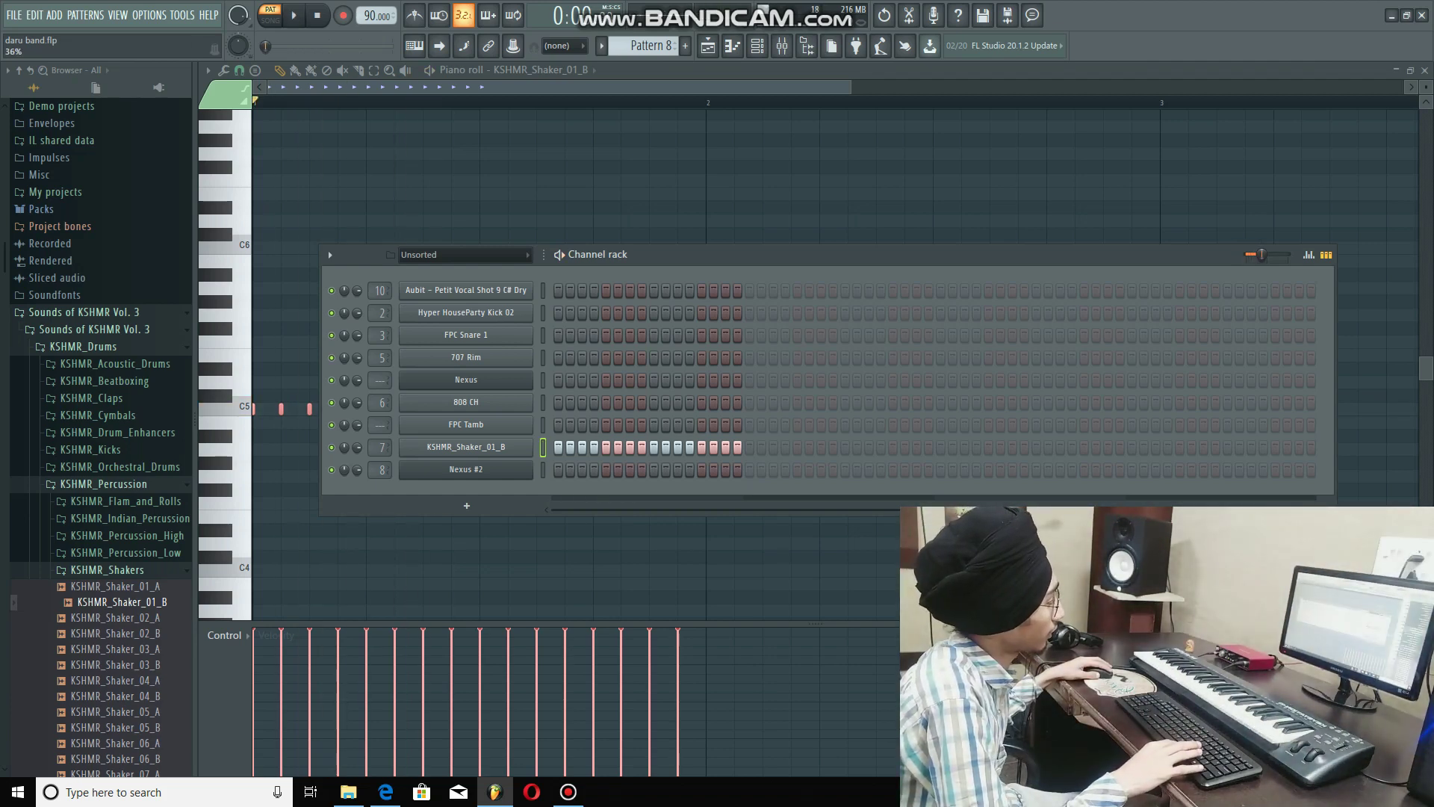
key("space")
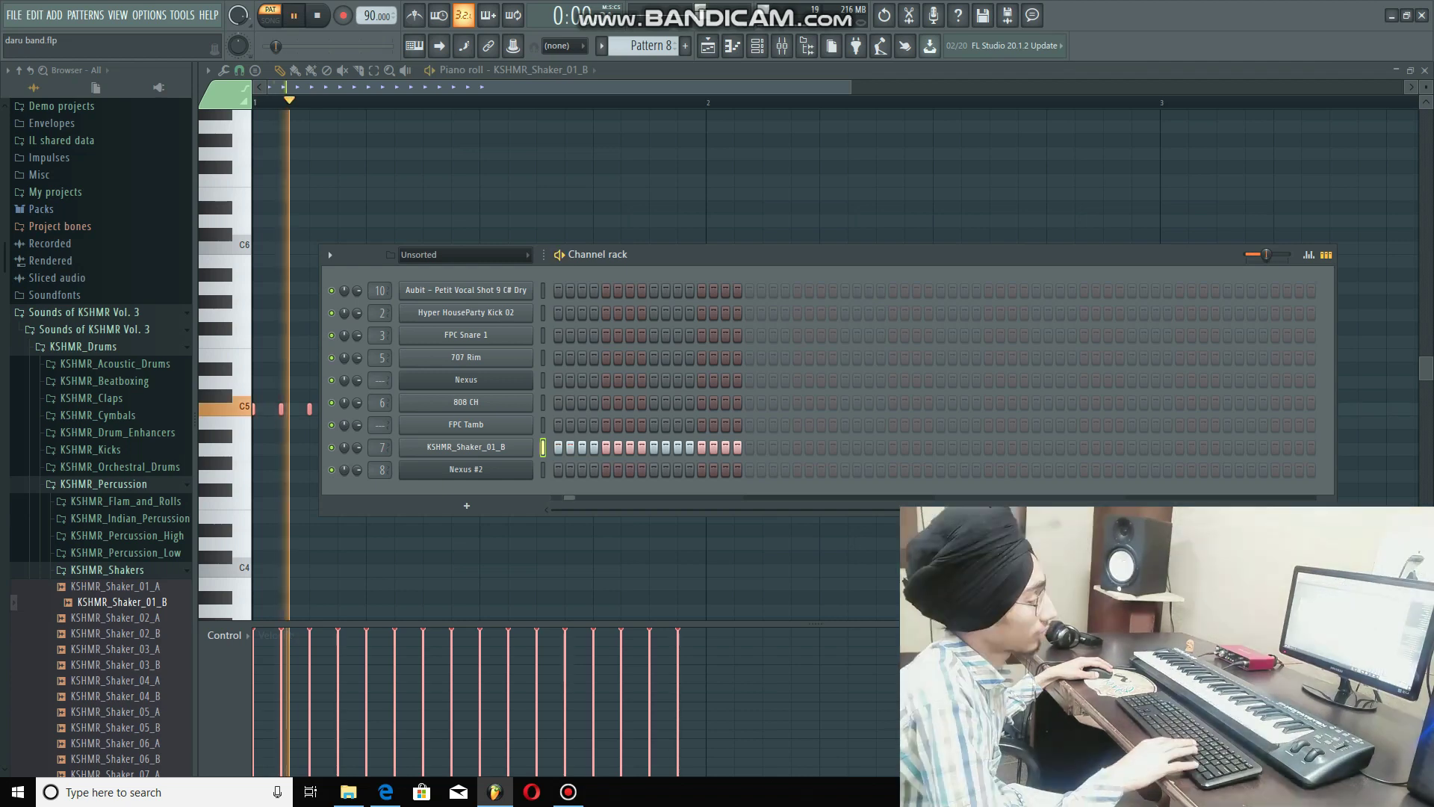
key("space")
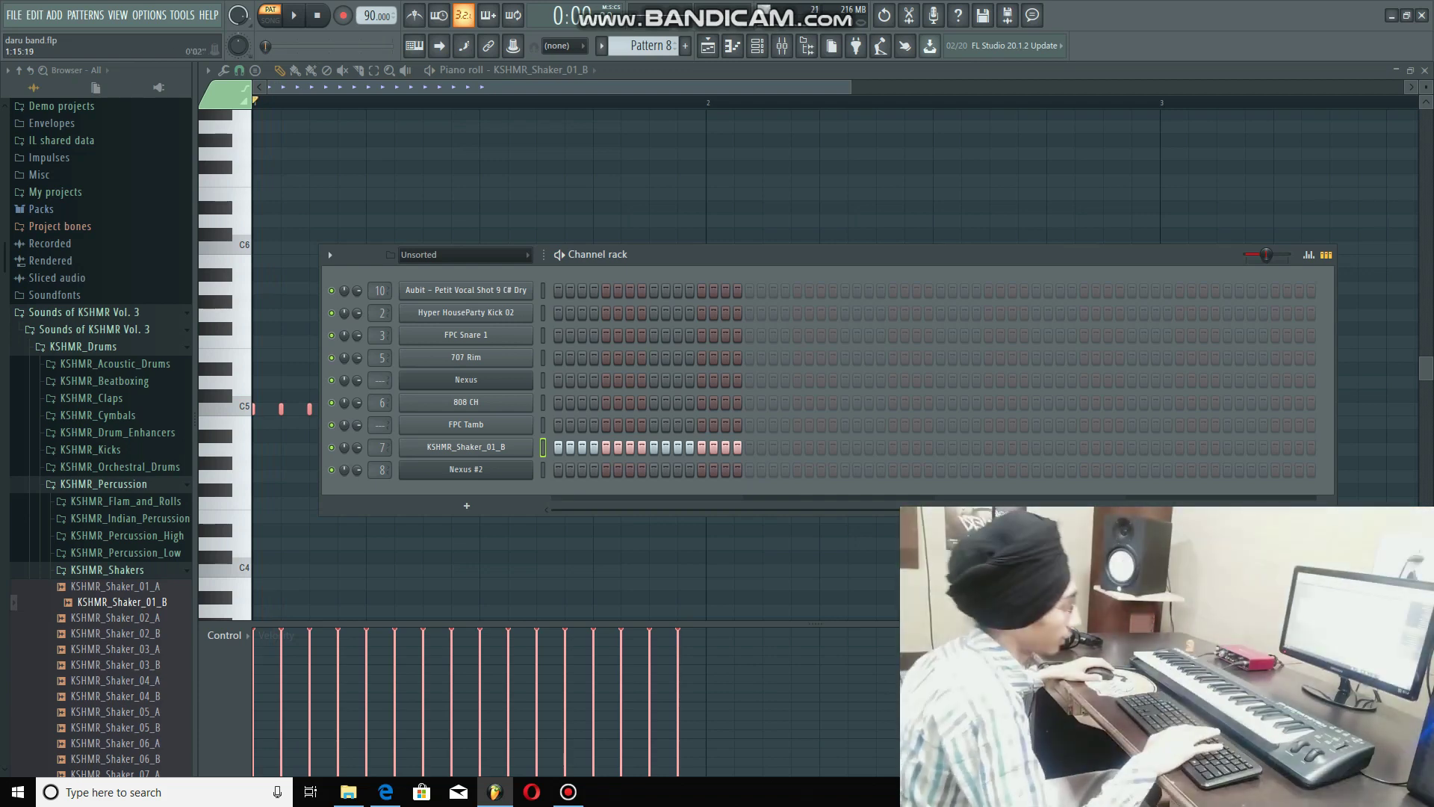
Step: Switch back to Pattern 5 and play its shaker with the varied velocities
key("KP_Subtract")
key("KP_Subtract")
key("KP_Subtract")
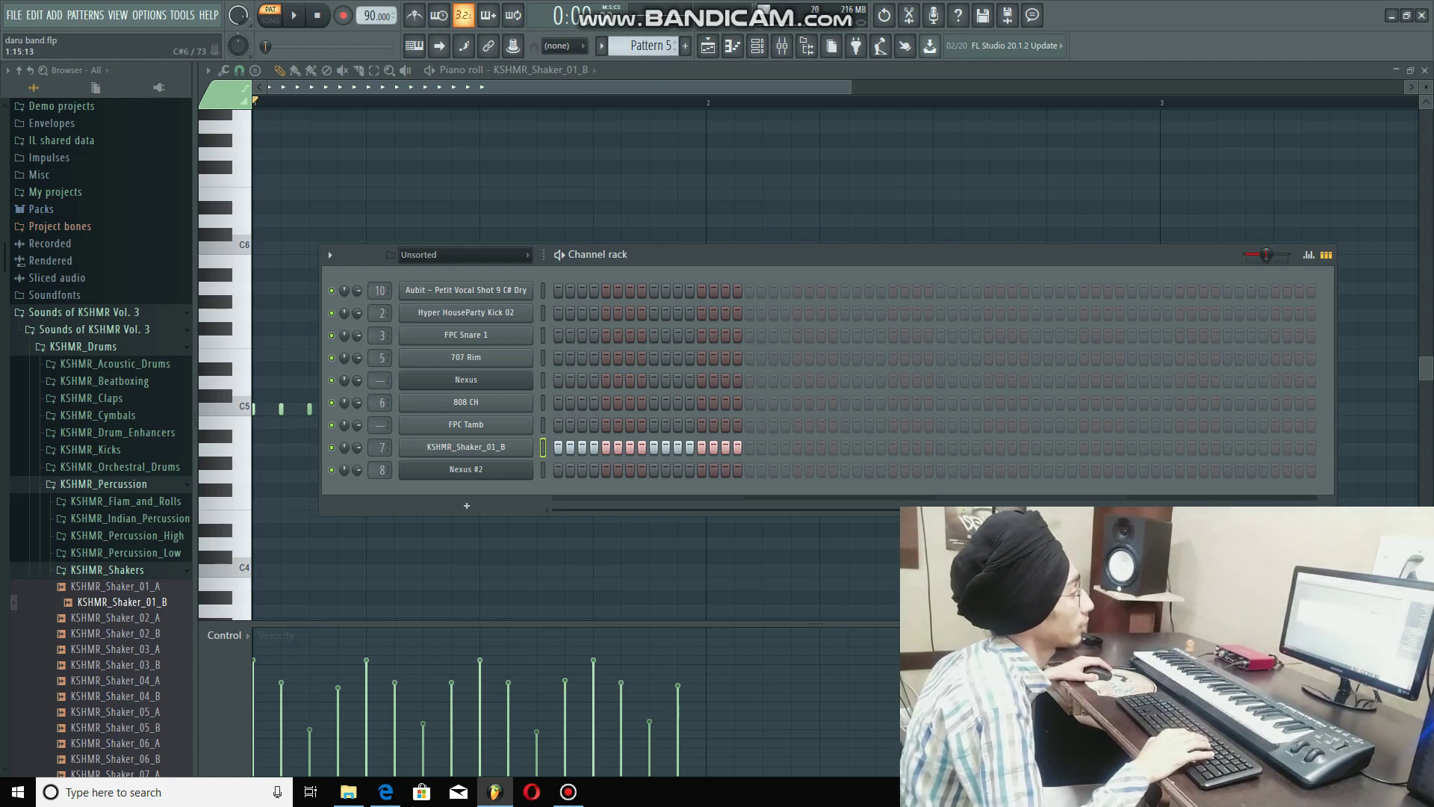
key("space")
key("space")
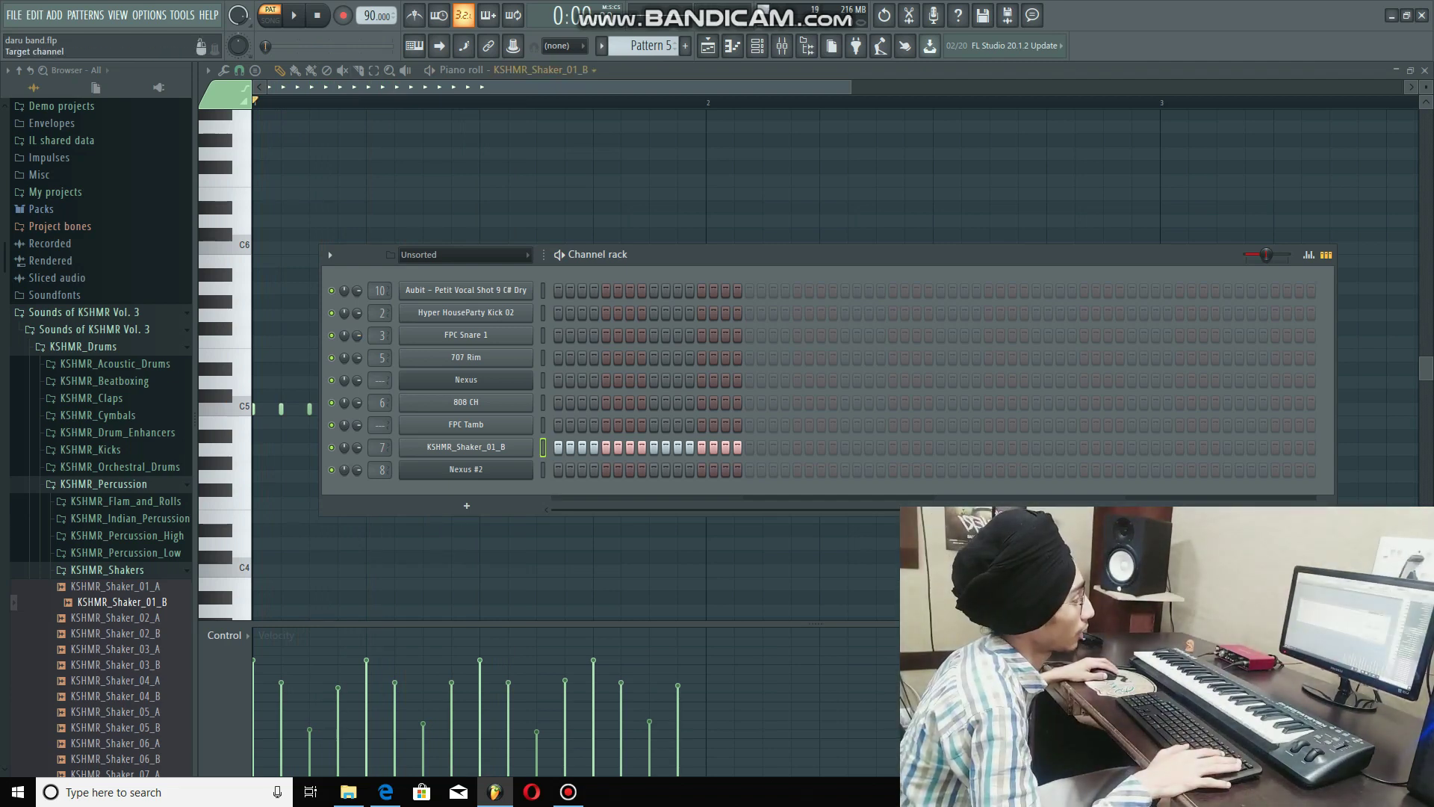
Step: Close the channel rack and audition the Pattern 5 shaker in the Piano roll
key("F6")
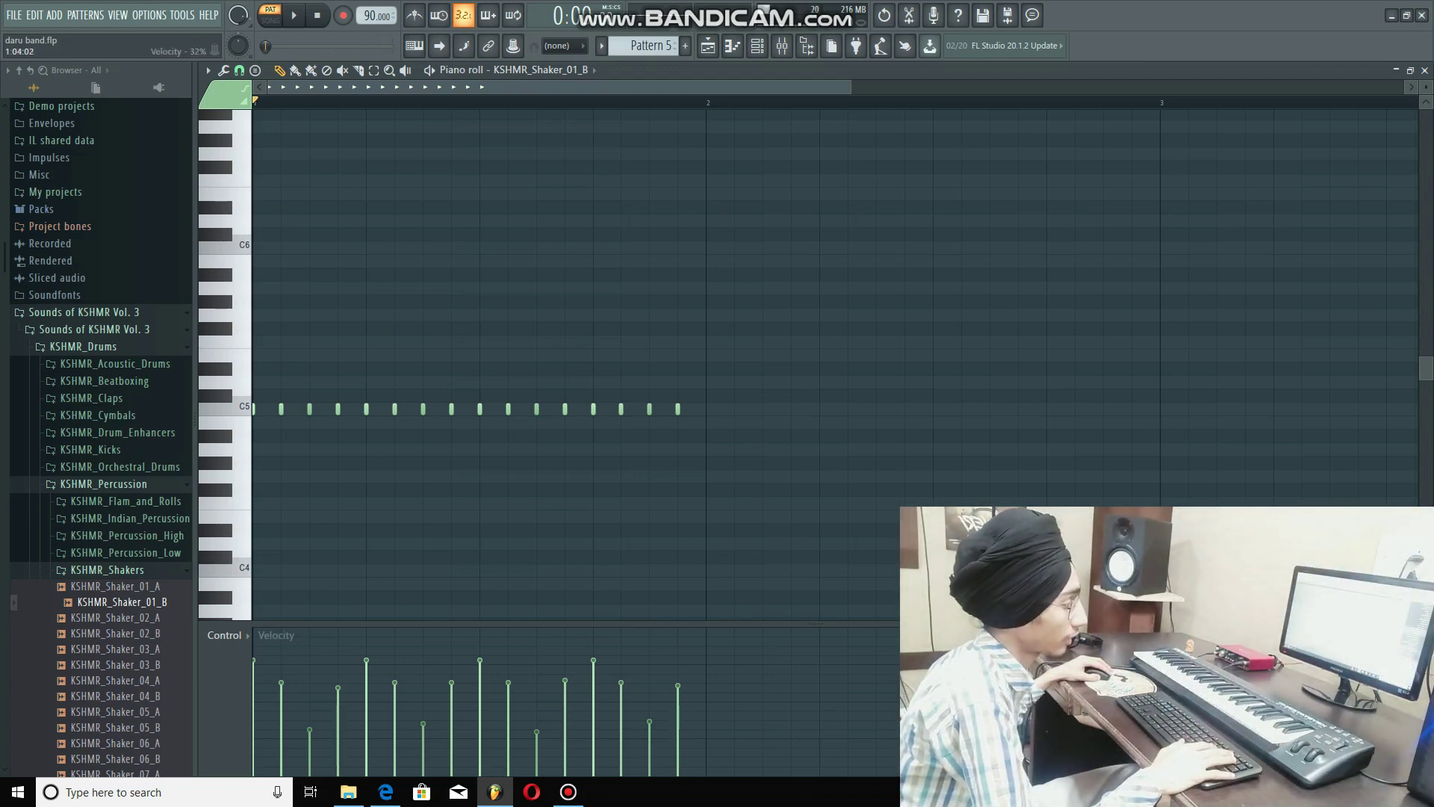
key("space")
key("space")
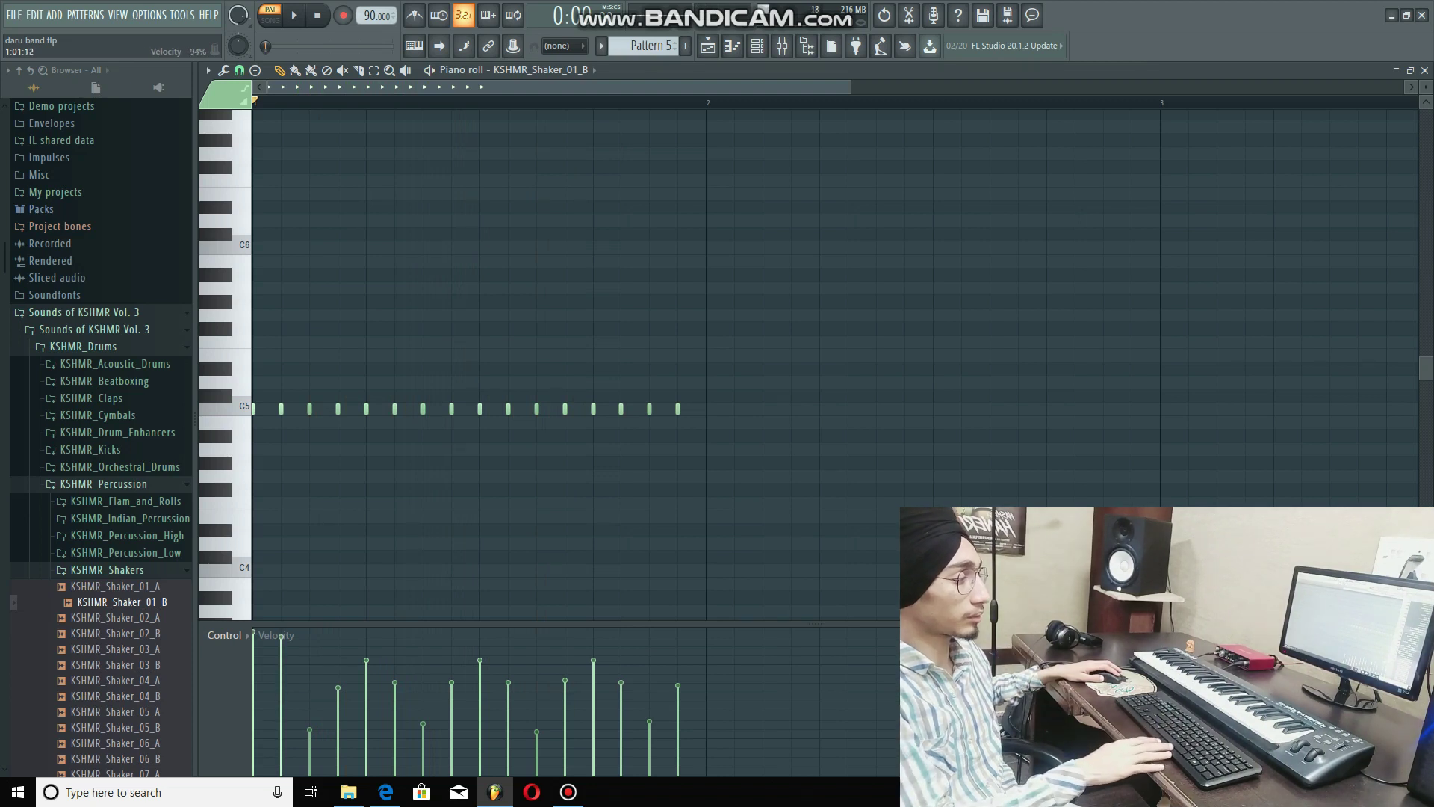
Step: Set the second shaker note's velocity to 75% and audition the opening of Pattern 5 repeatedly
left_click_drag(273, 674, 267, 664)
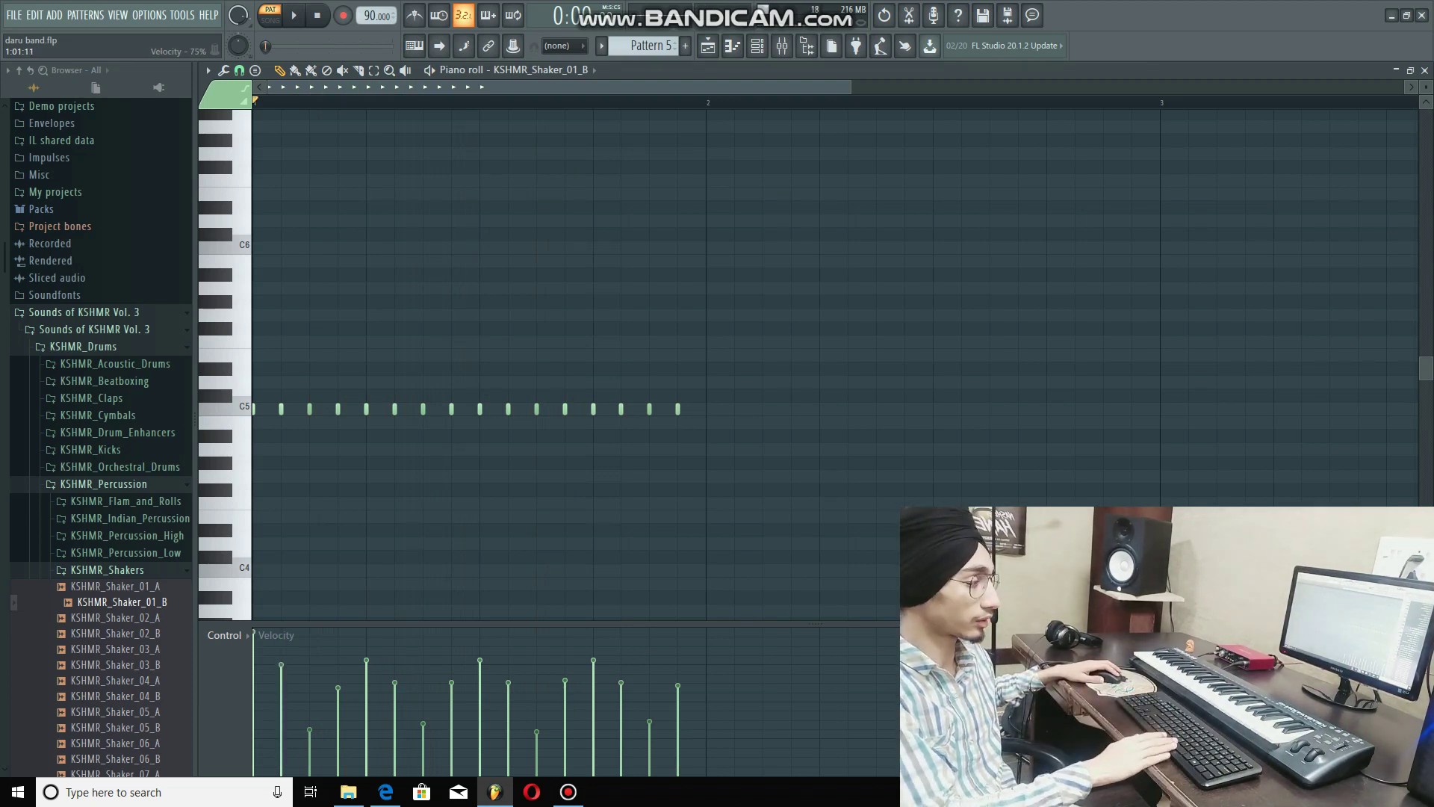
key("space")
key("space")
key("space")
key("space")
key("space")
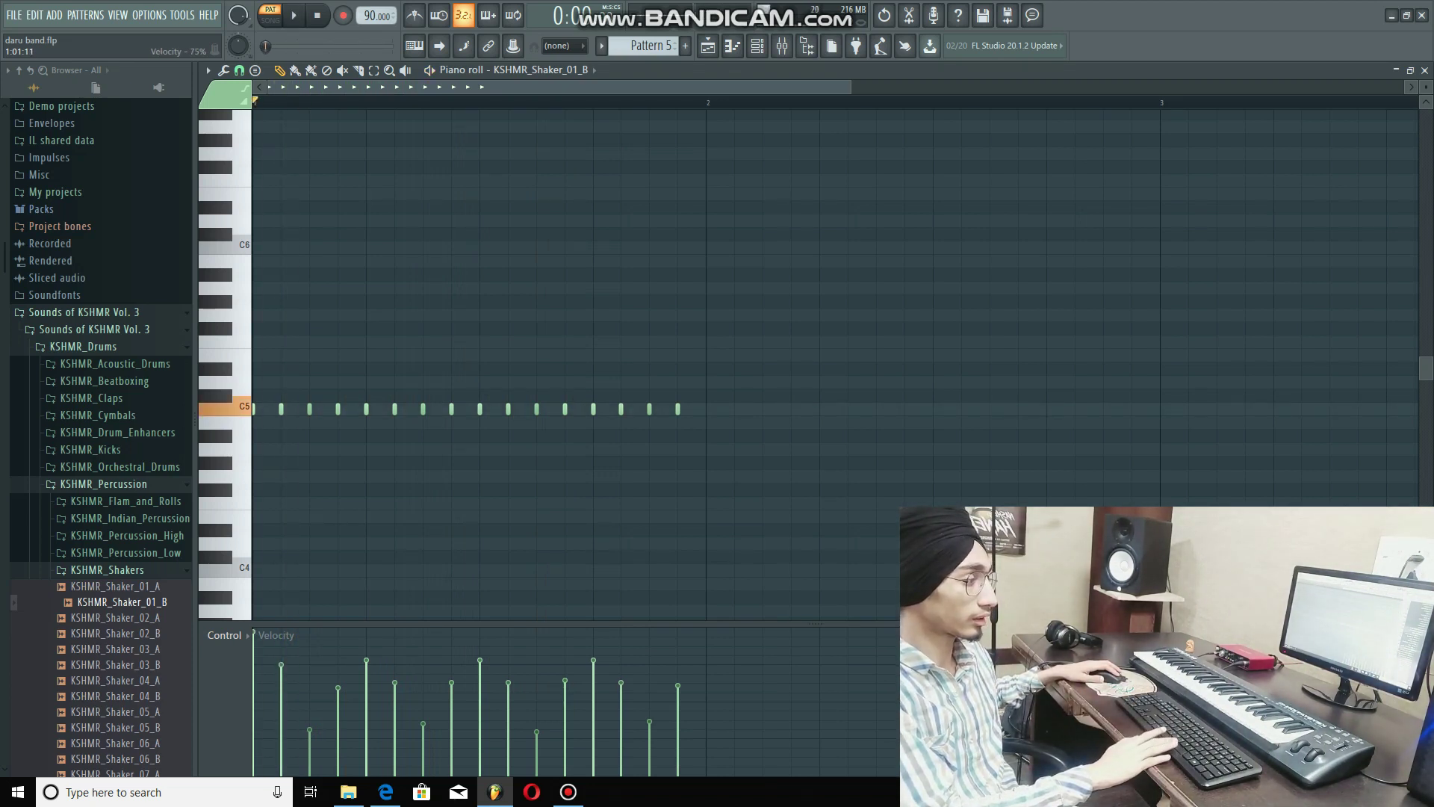
Step: Lower the velocities of the first two shaker notes and replay Pattern 5
key("space")
key("space")
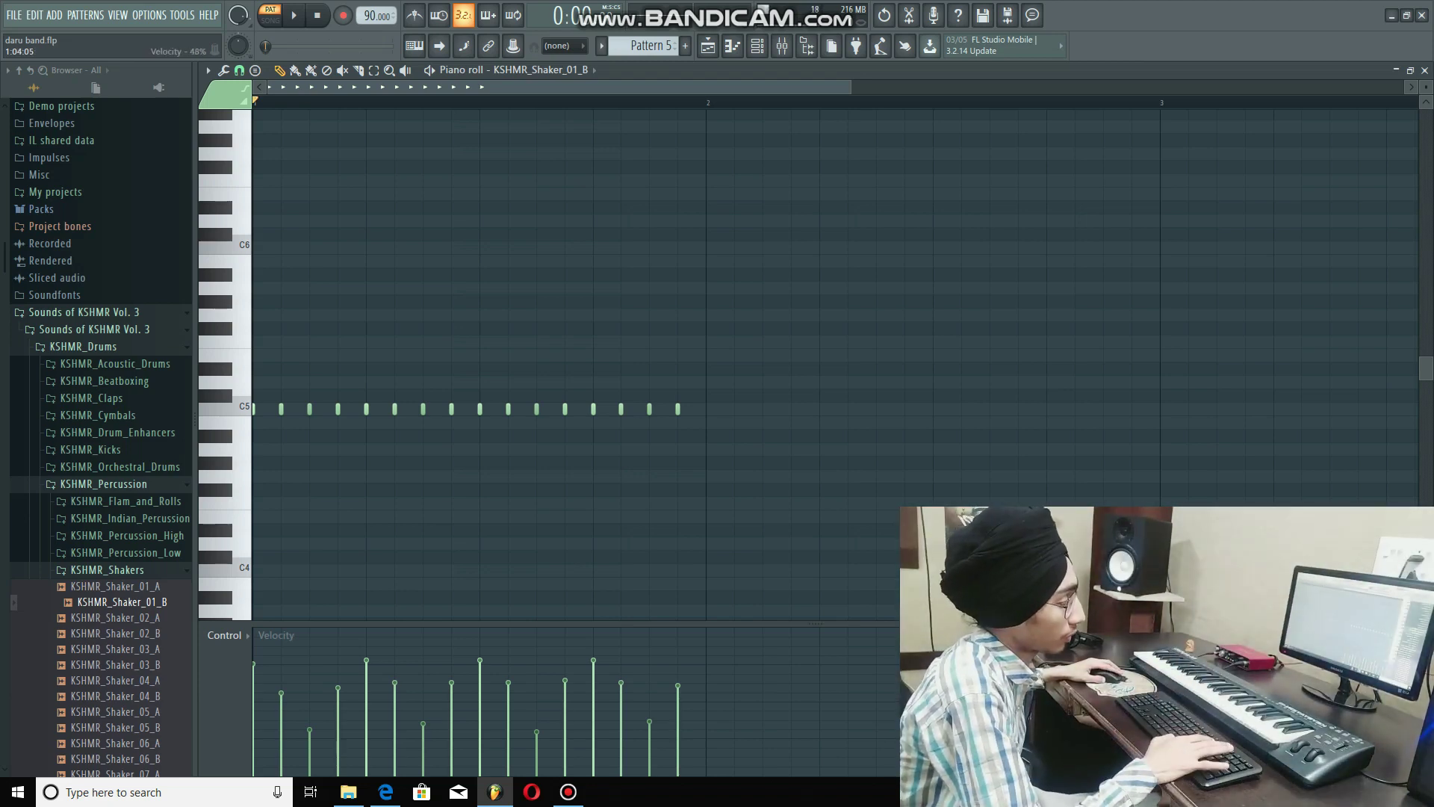
key("space")
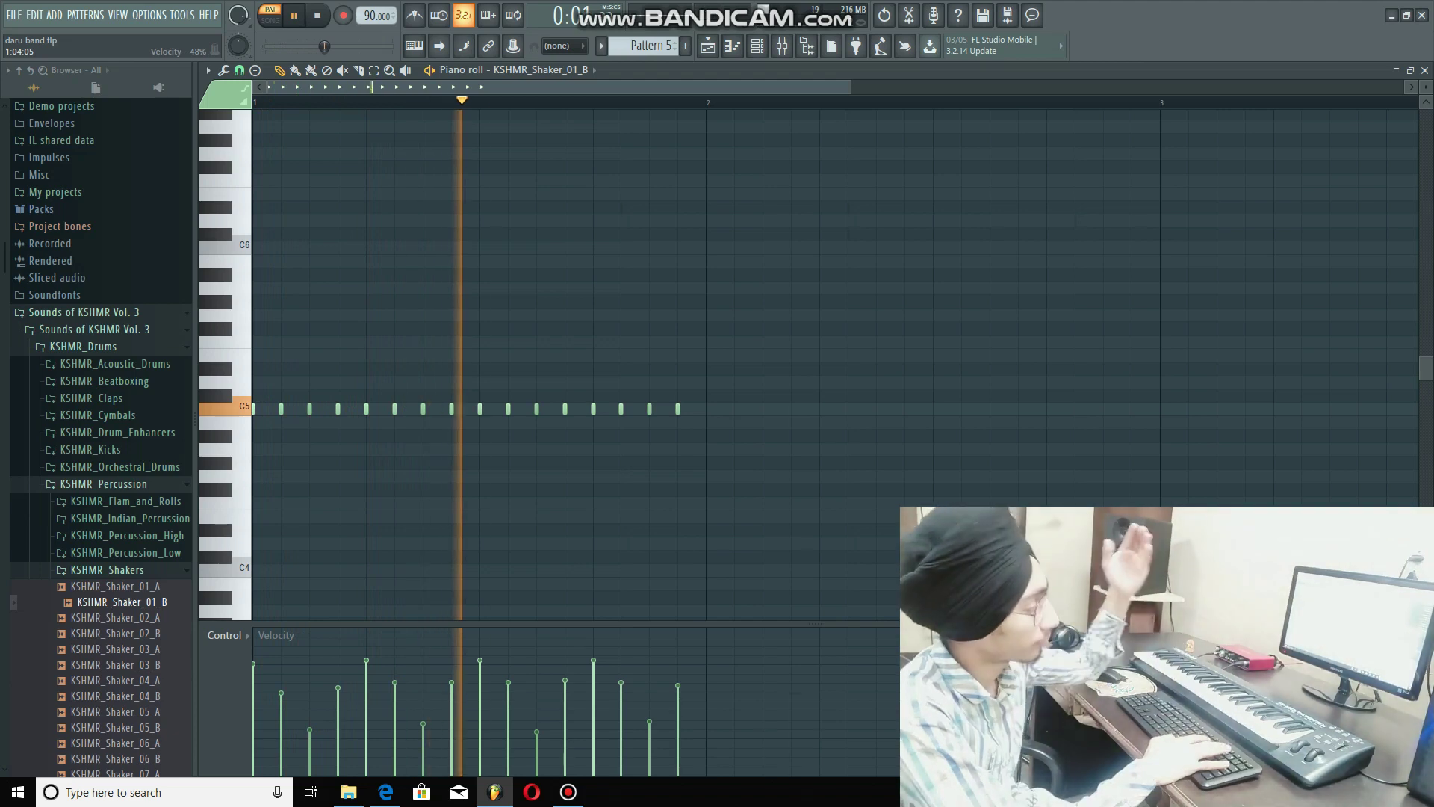
key("space")
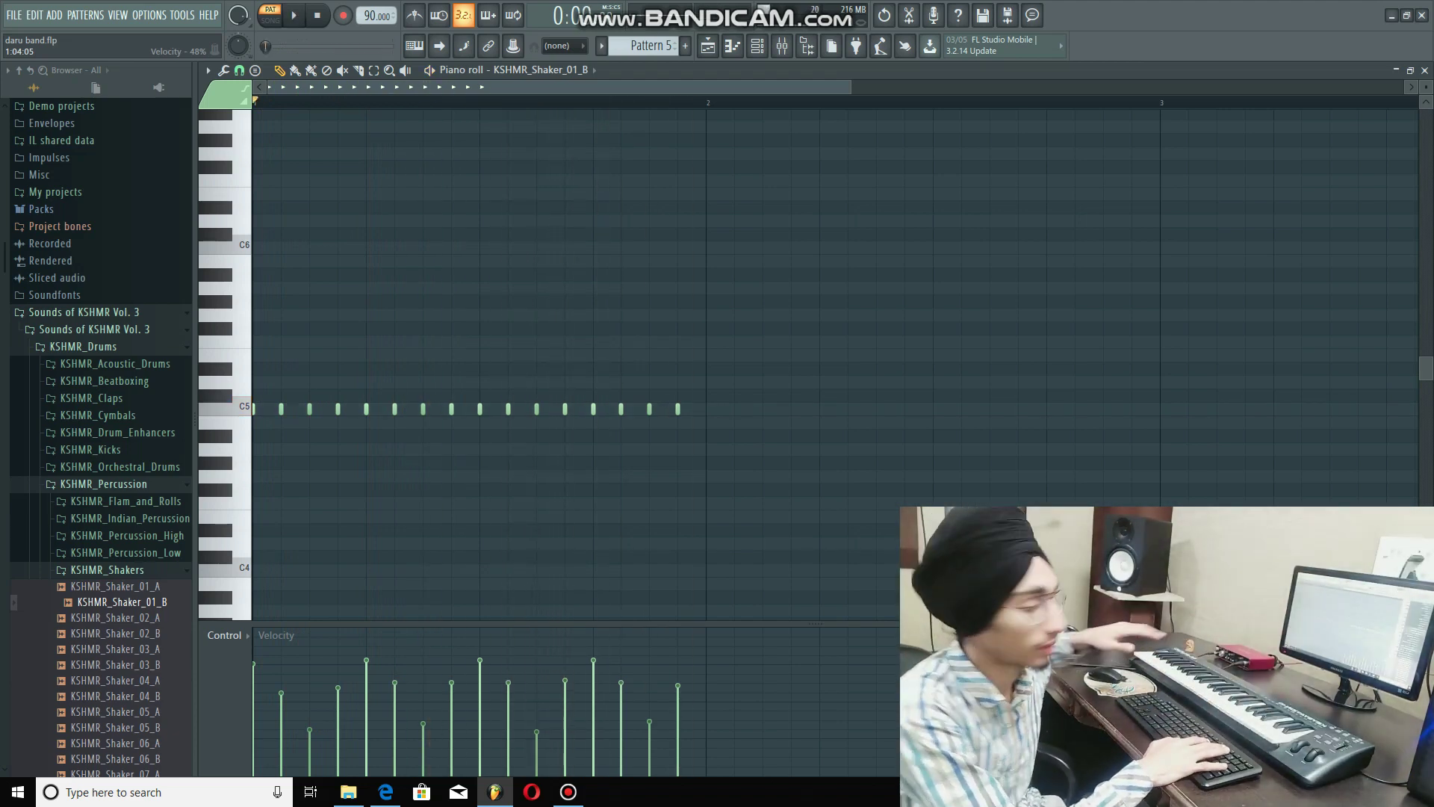
Step: Return to the playlist, solo Track 4 and play its clips from bar 5
key("F5")
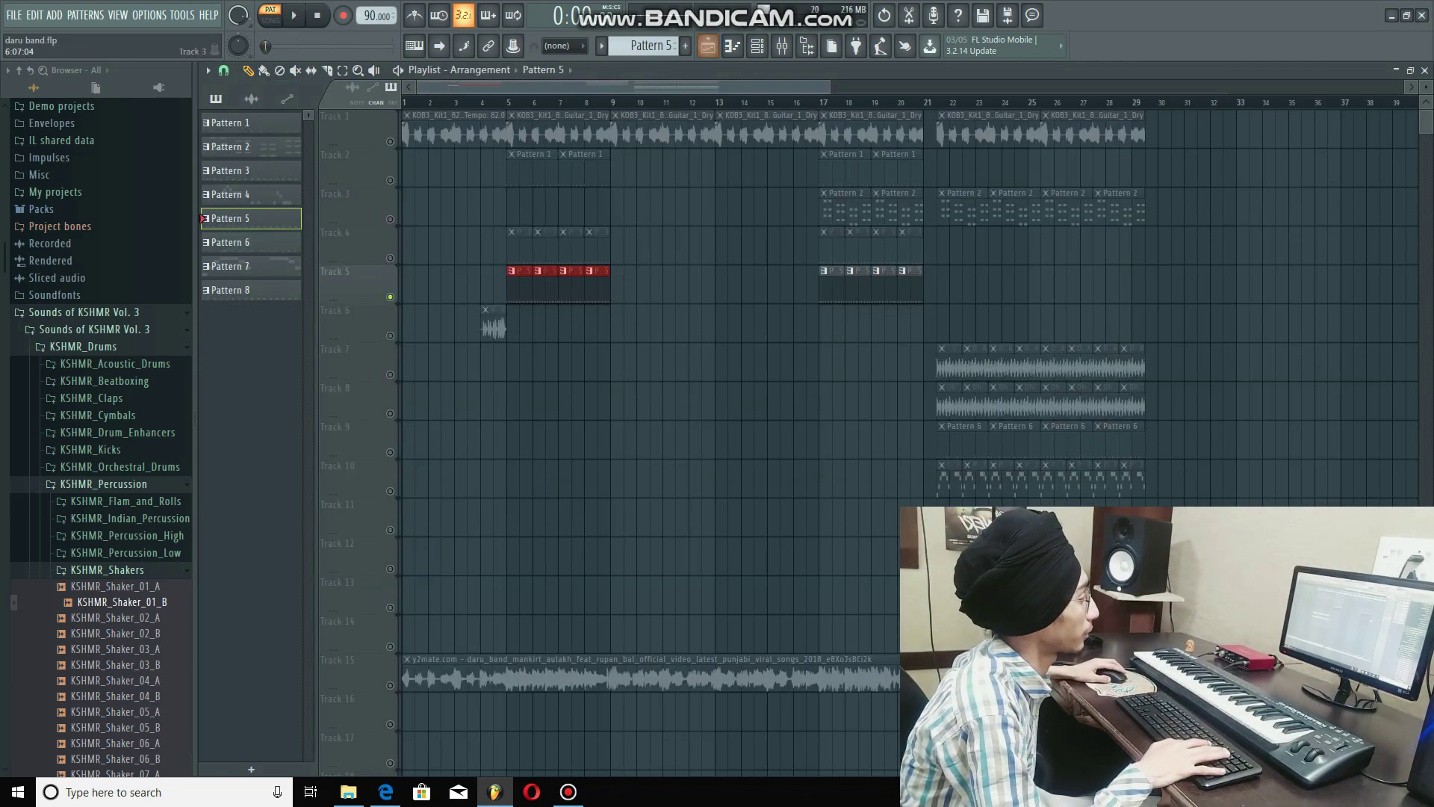
right_click(390, 257)
key("l")
left_click(509, 102)
key("space")
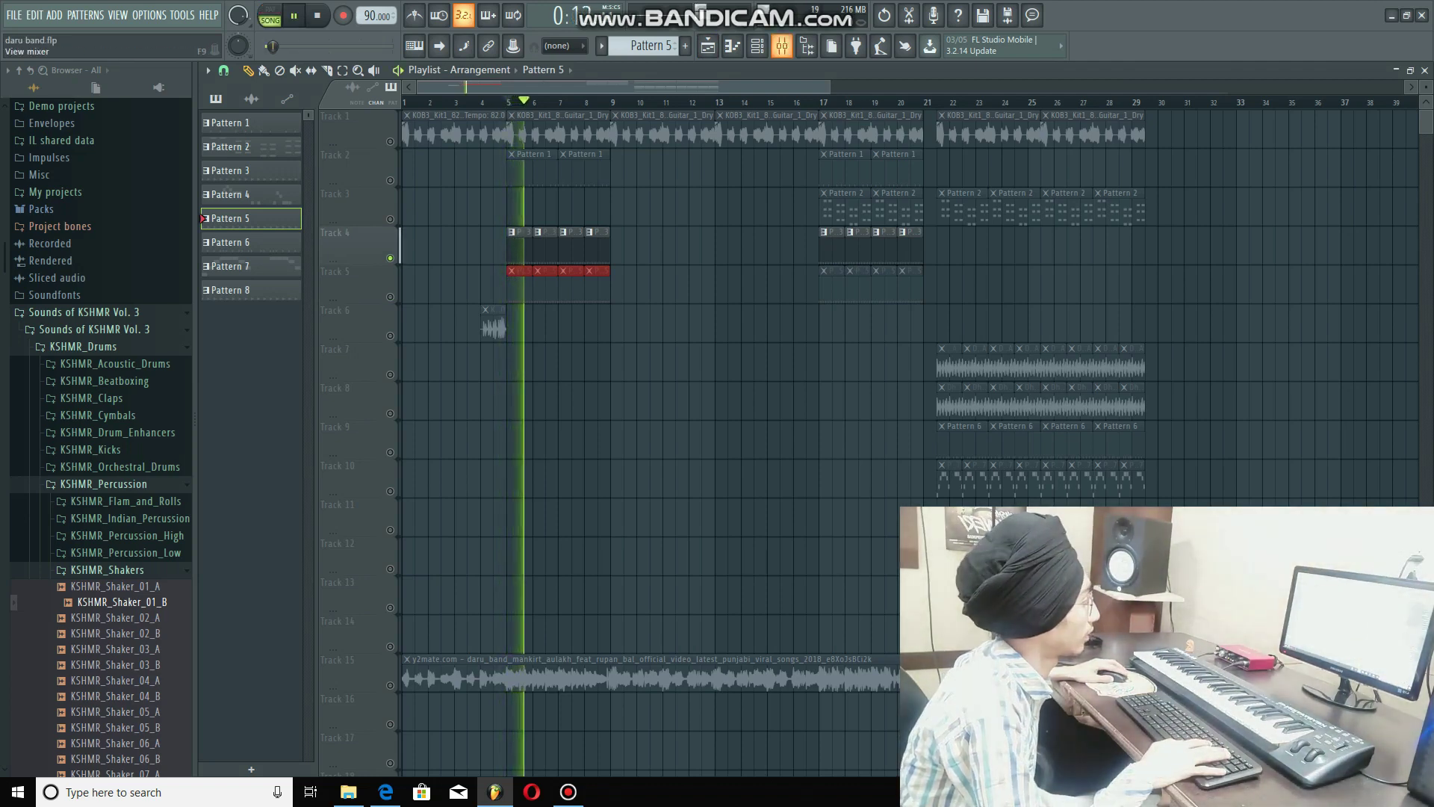
Step: Show the mixer, toggle the solo on the 808 CH track, select that track and play it
key("F9")
key("space")
right_click(441, 343)
right_click(441, 344)
right_click(442, 343)
right_click(442, 343)
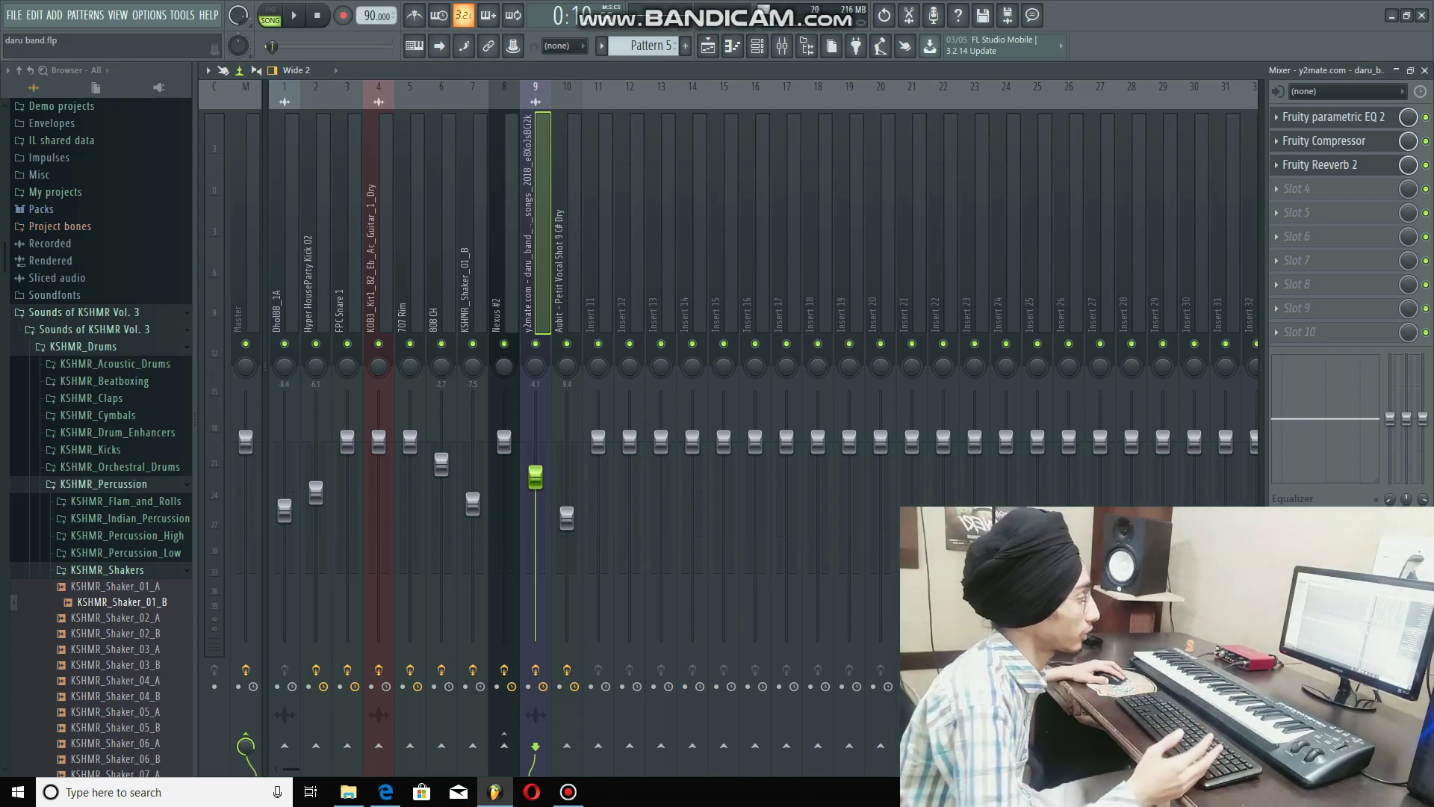
left_click(95, 329)
left_click(441, 299)
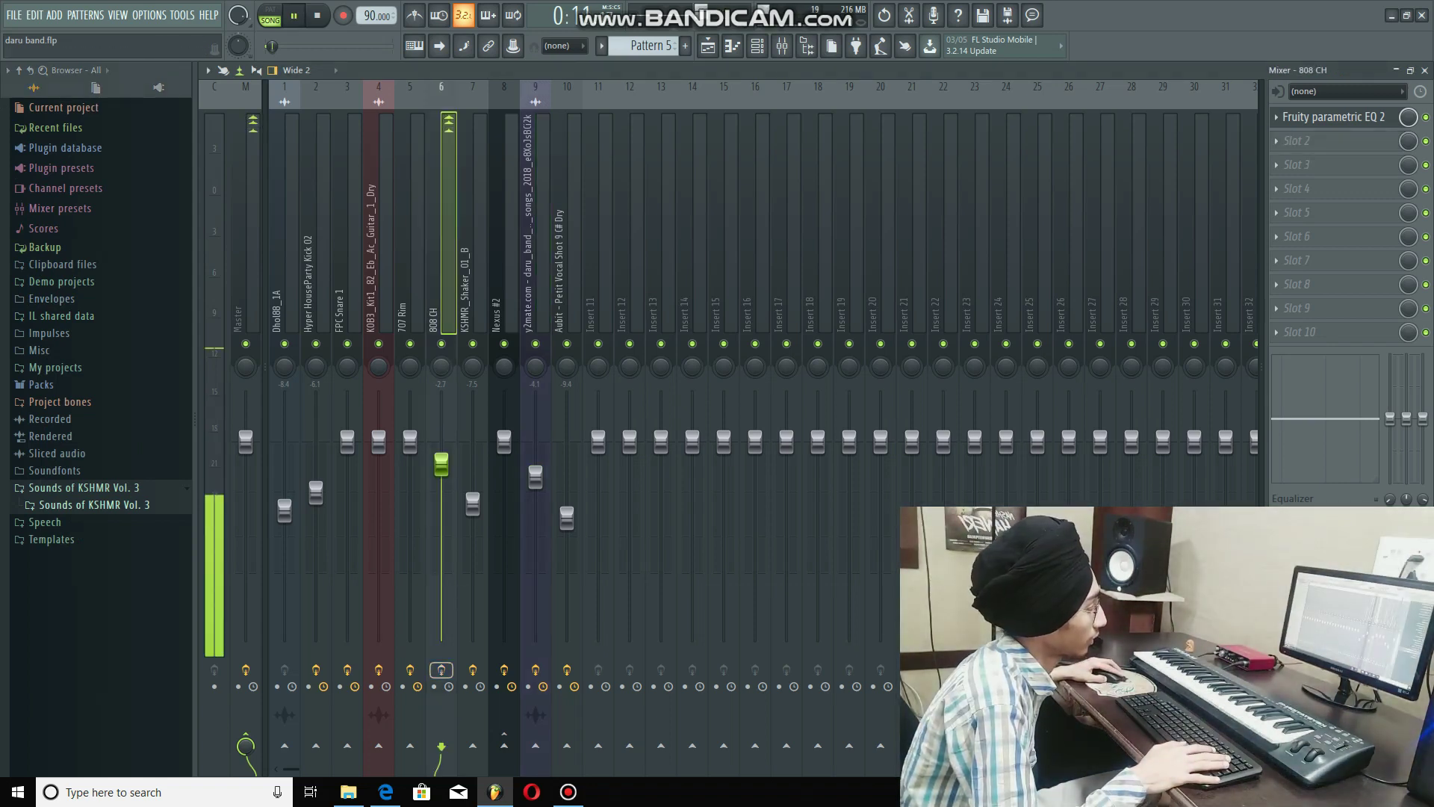
key("space")
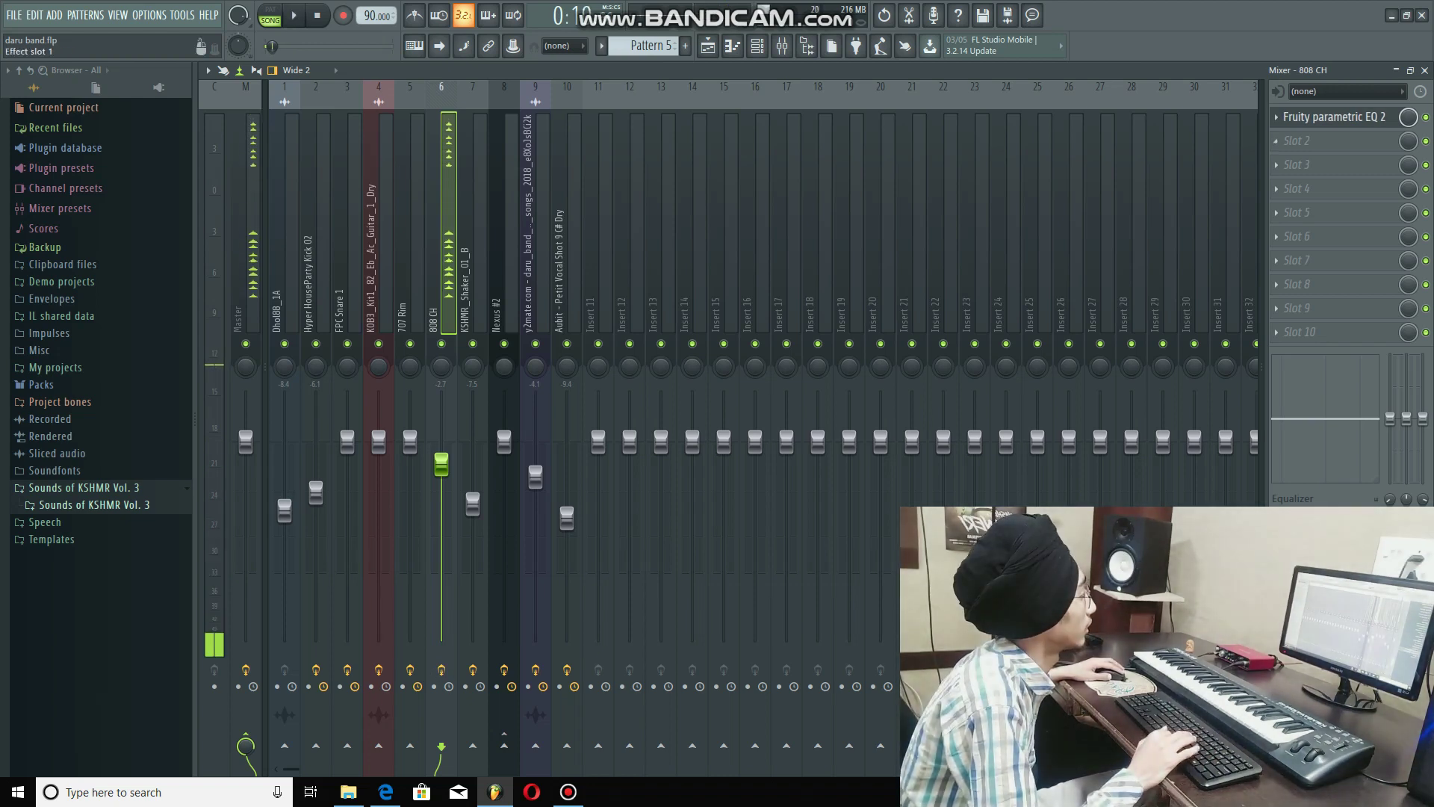
Step: Open the 808 CH track's Fruity parametric EQ 2, play the hi-hat through its high-pass curve and close the EQ
left_click(1334, 117)
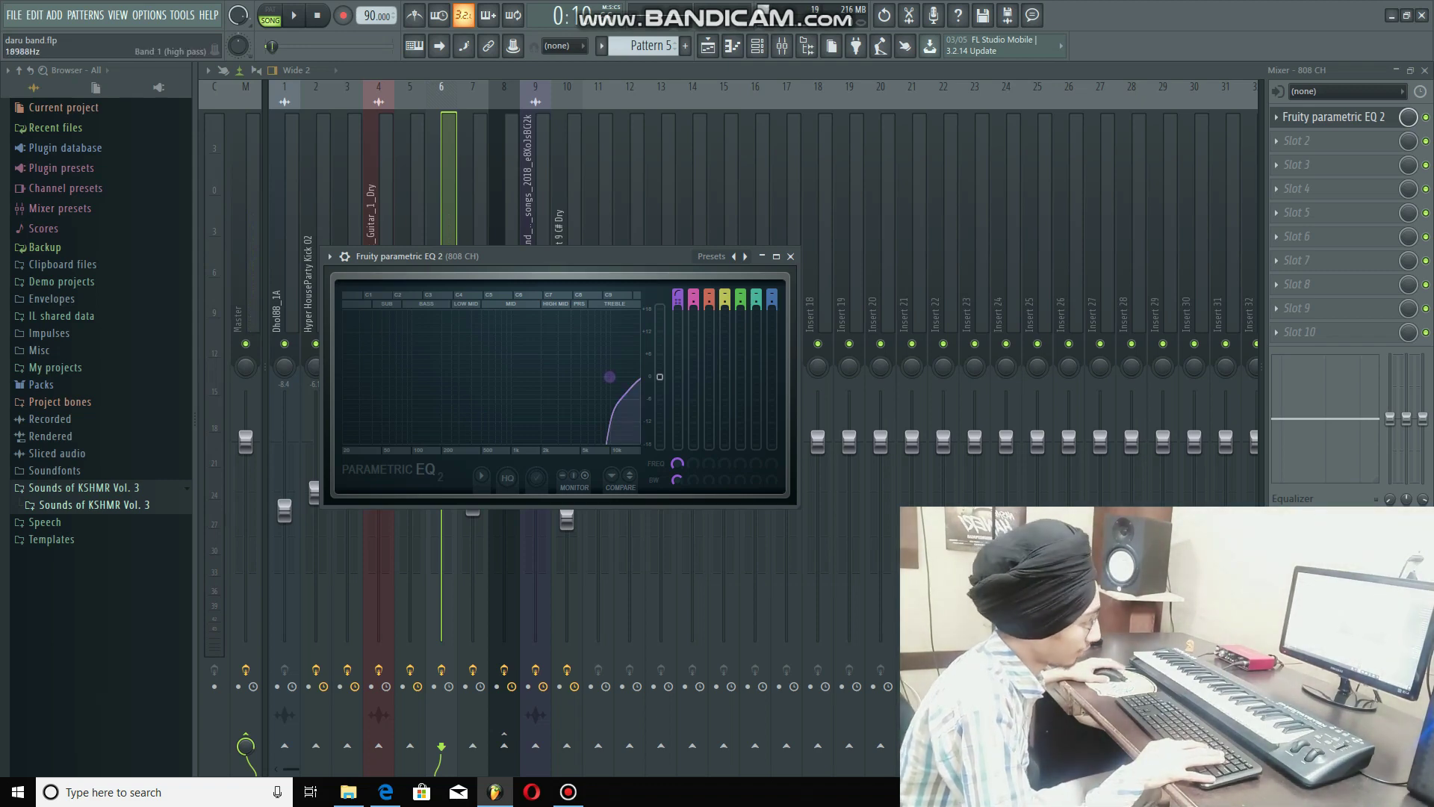
key("space")
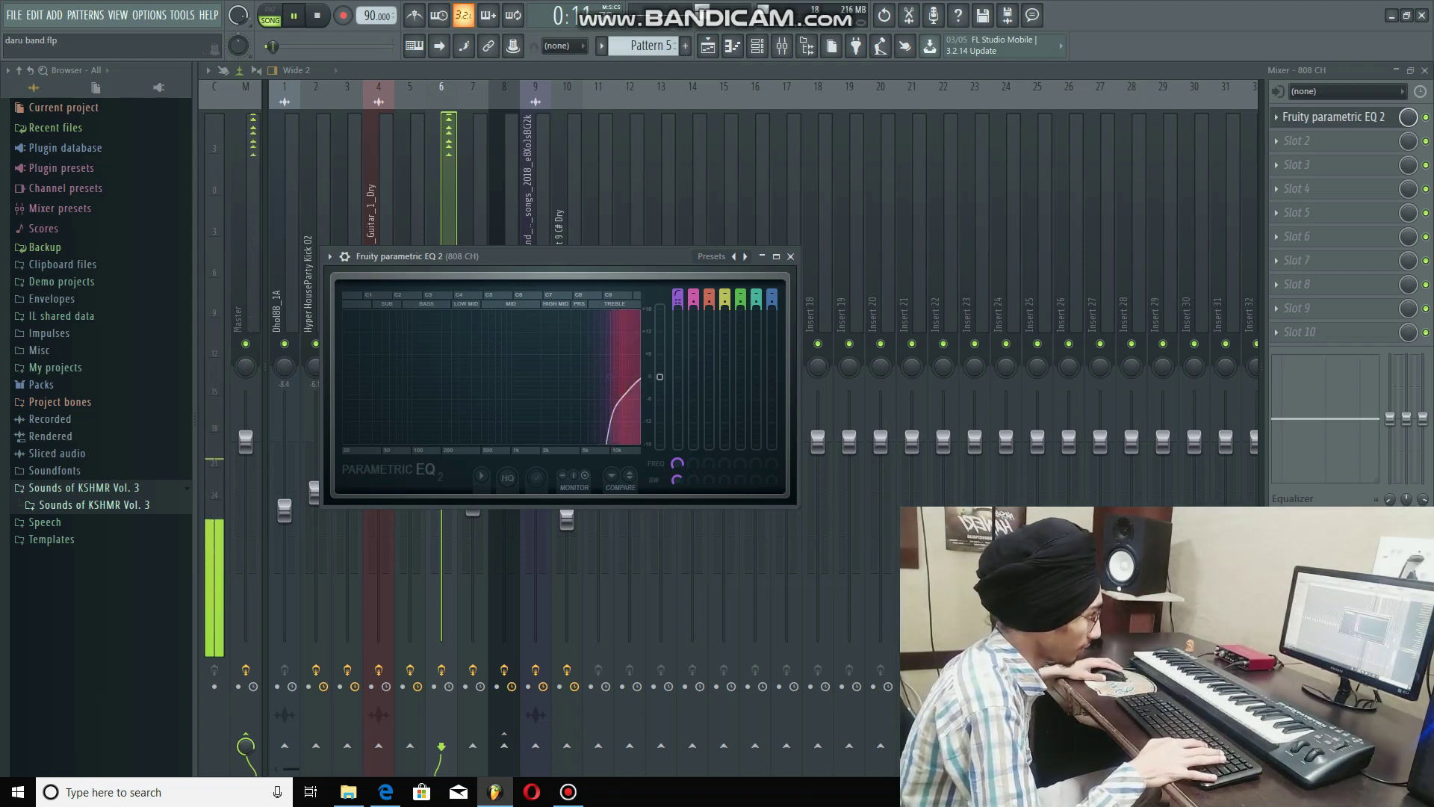
left_click(790, 256)
key("space")
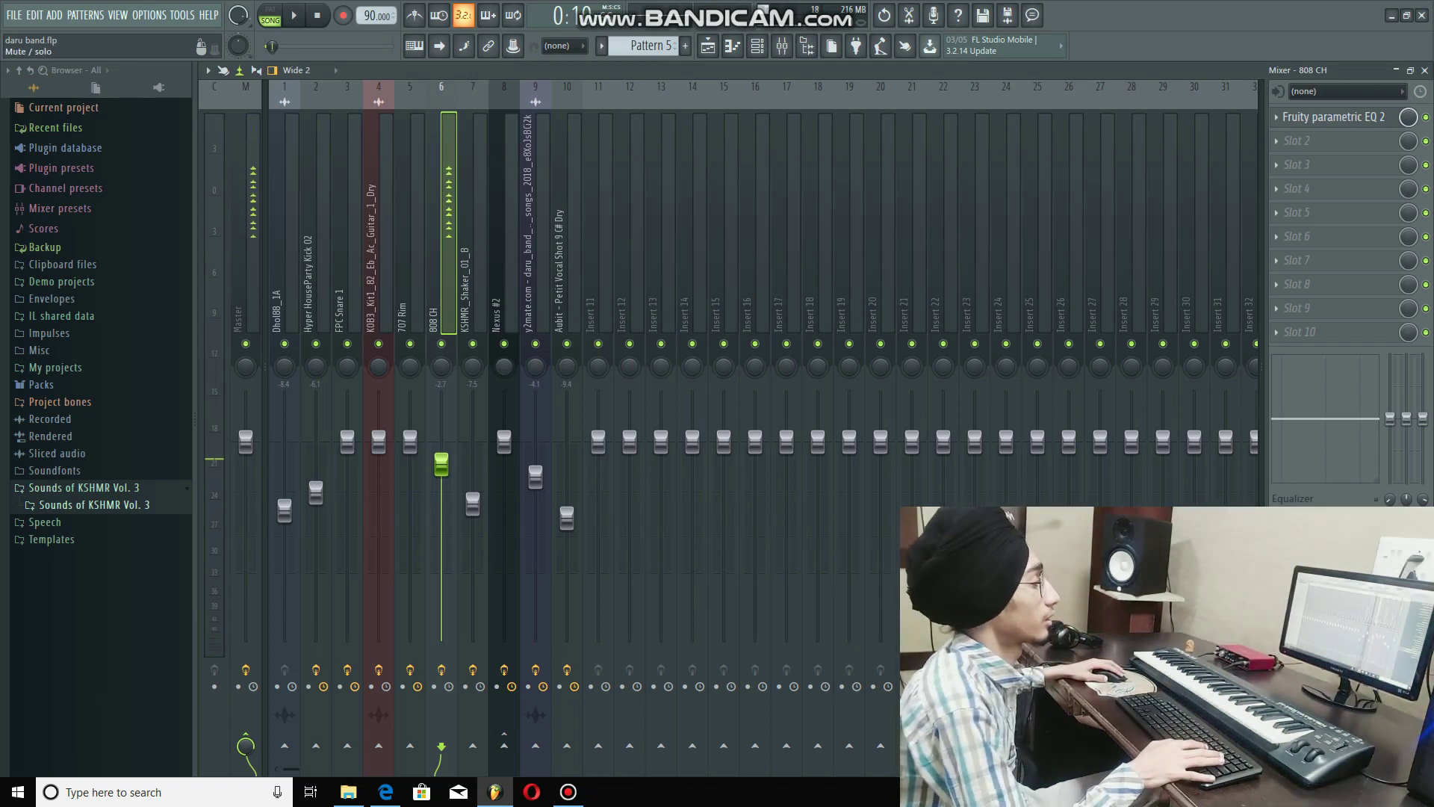
Step: Solo Track 3 in the playlist, play its Pattern 2 clips from bar 17 and re-enable all tracks
left_click(708, 47)
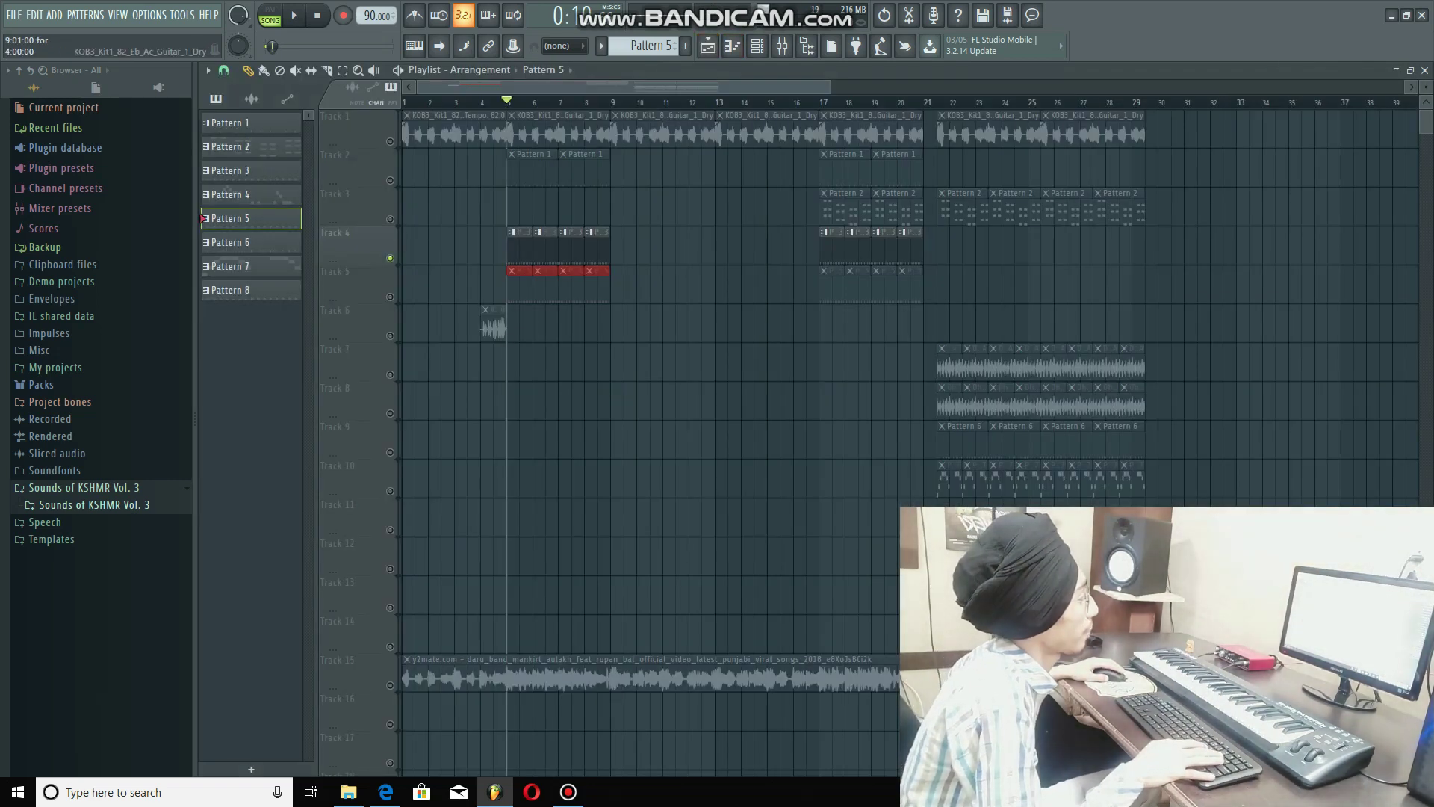
right_click(390, 181)
right_click(390, 181)
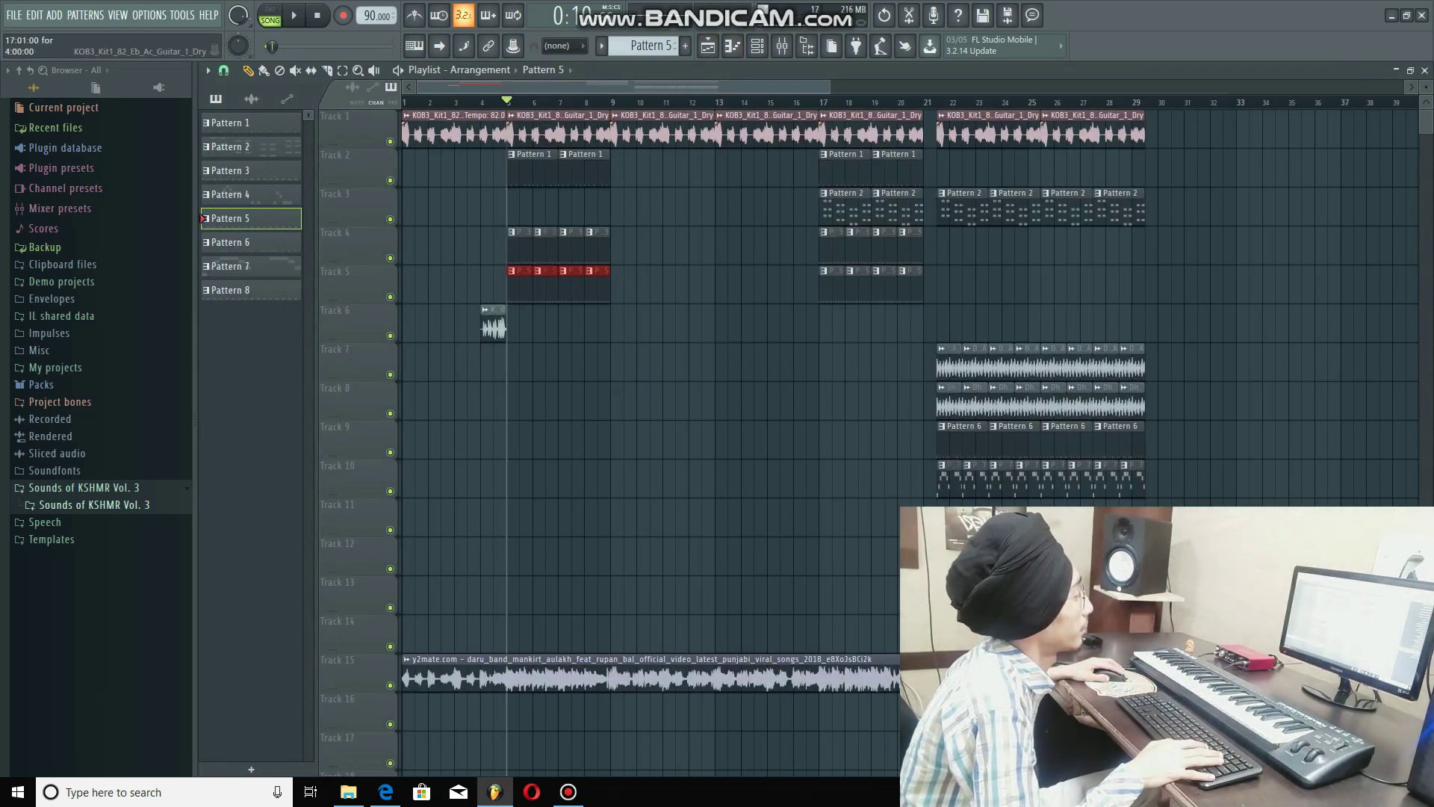
right_click(390, 219)
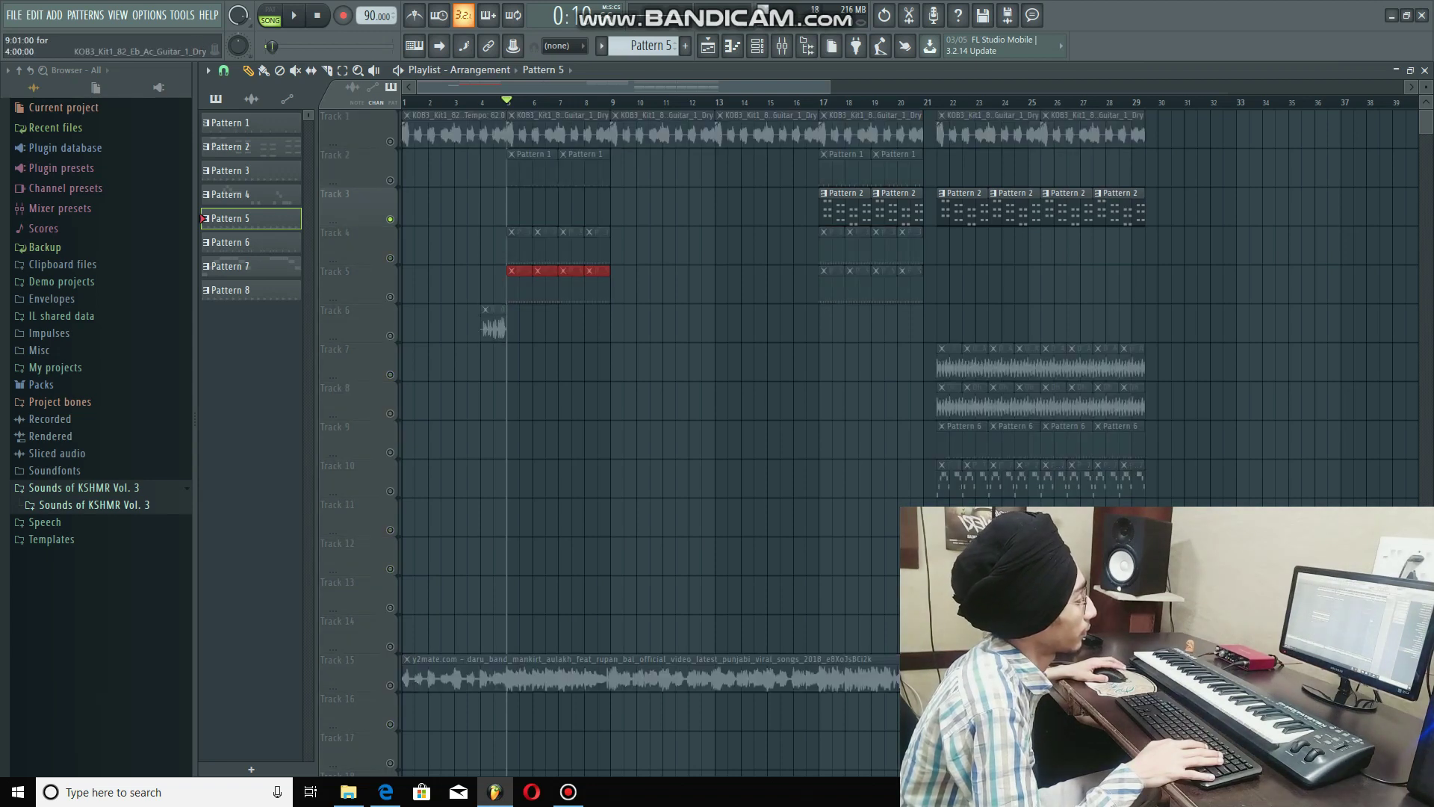
key("space")
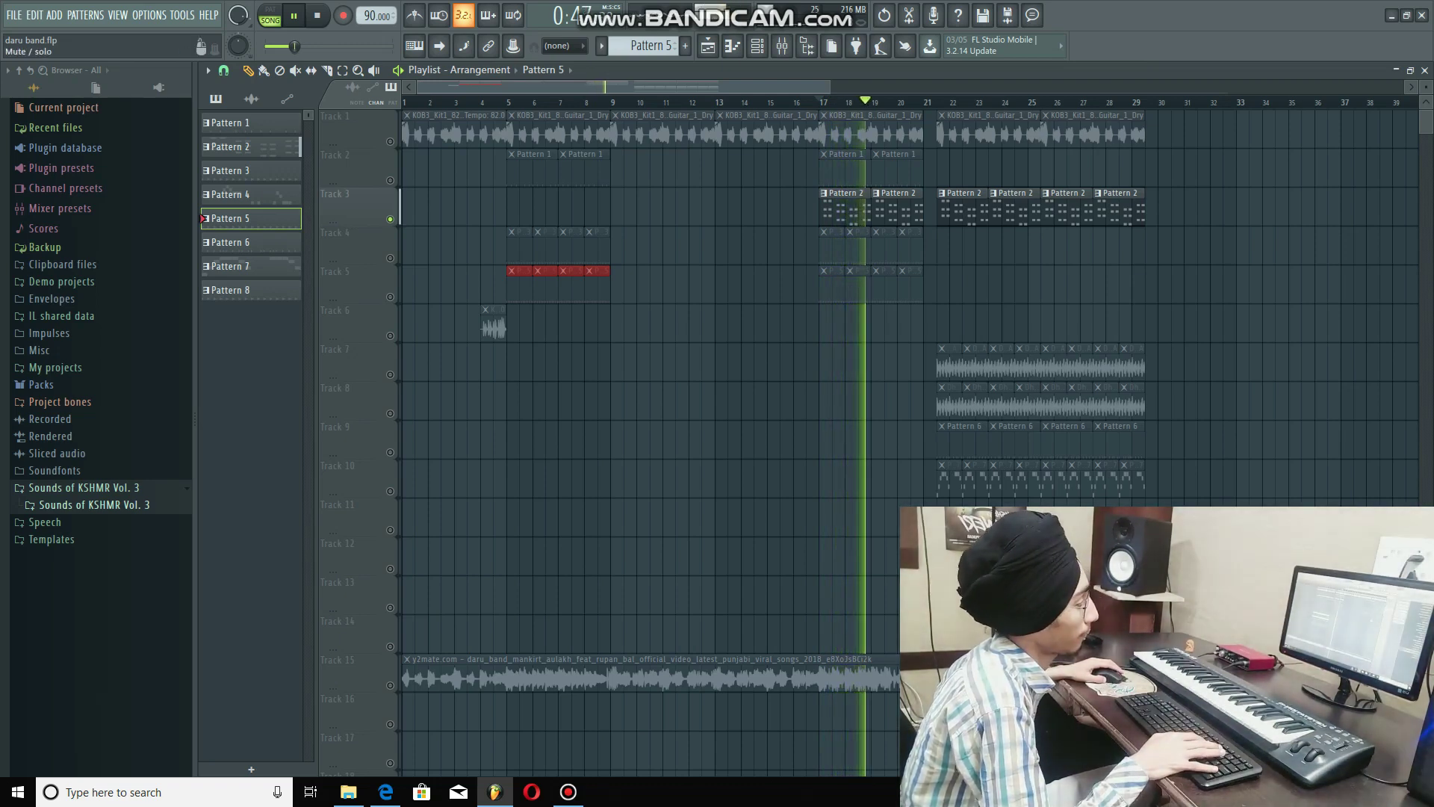
key("space")
right_click(390, 219)
right_click(390, 218)
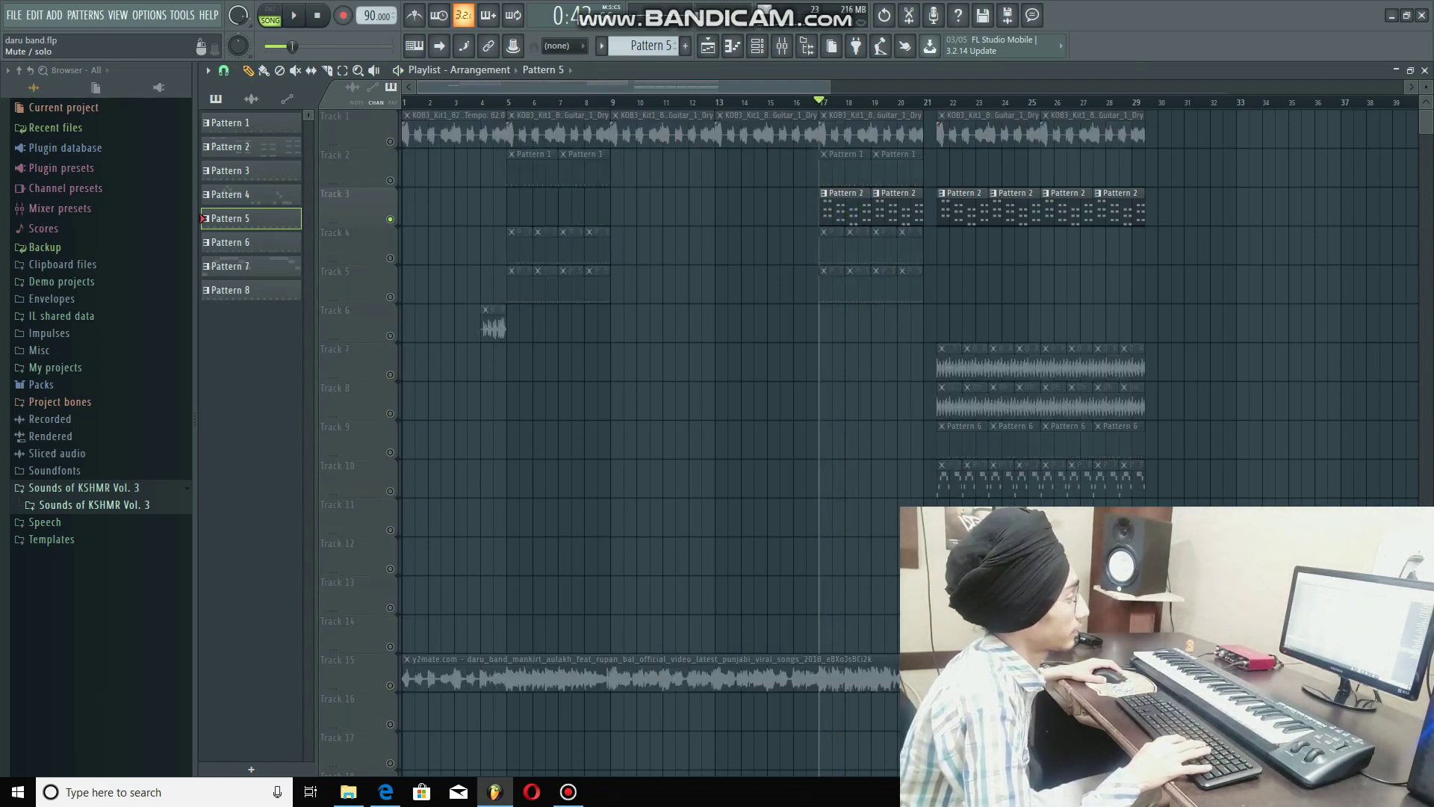
right_click(390, 219)
Step: Open the Nexus #2 and Nexus instruments from the channel rack to check which presets they use
key("F6")
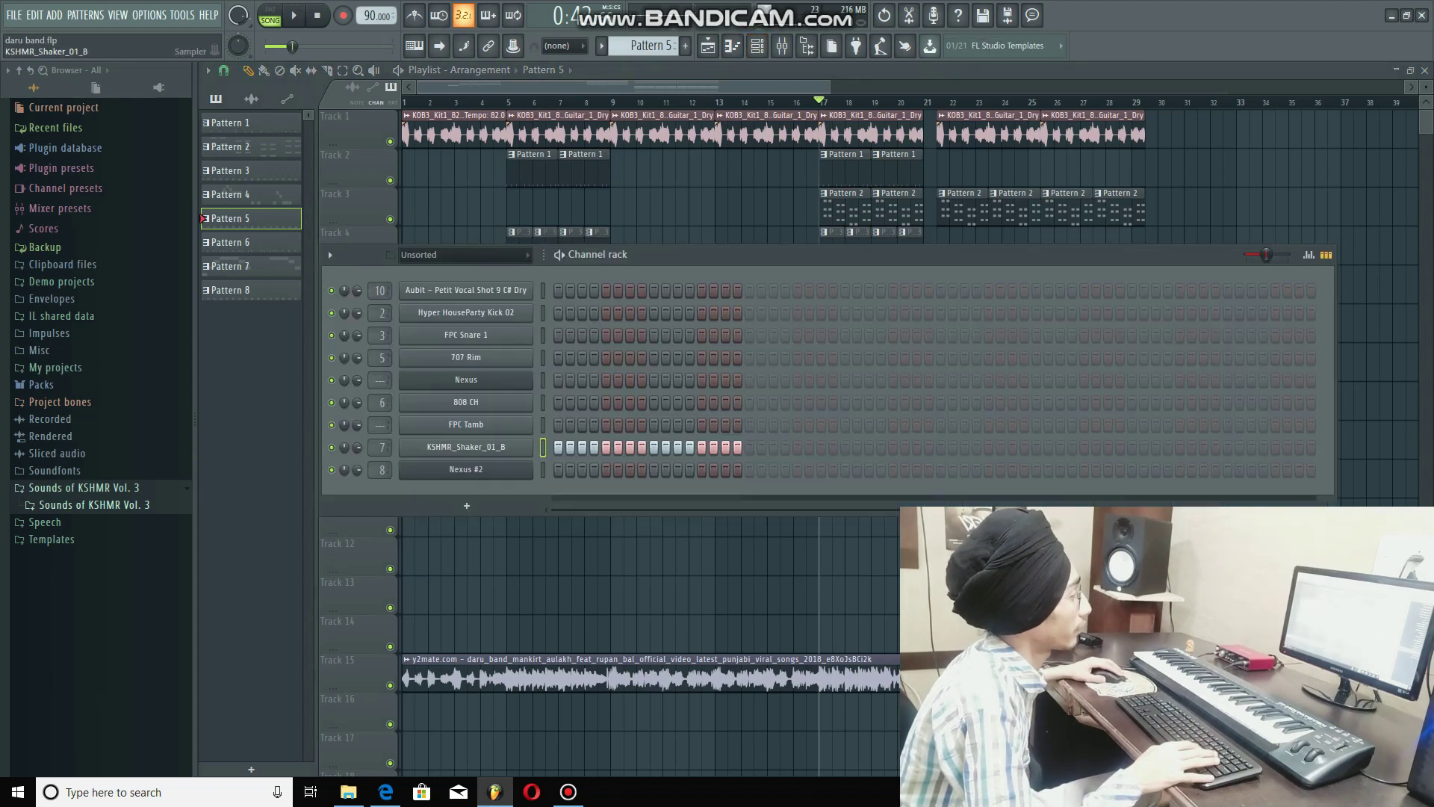
left_click(467, 470)
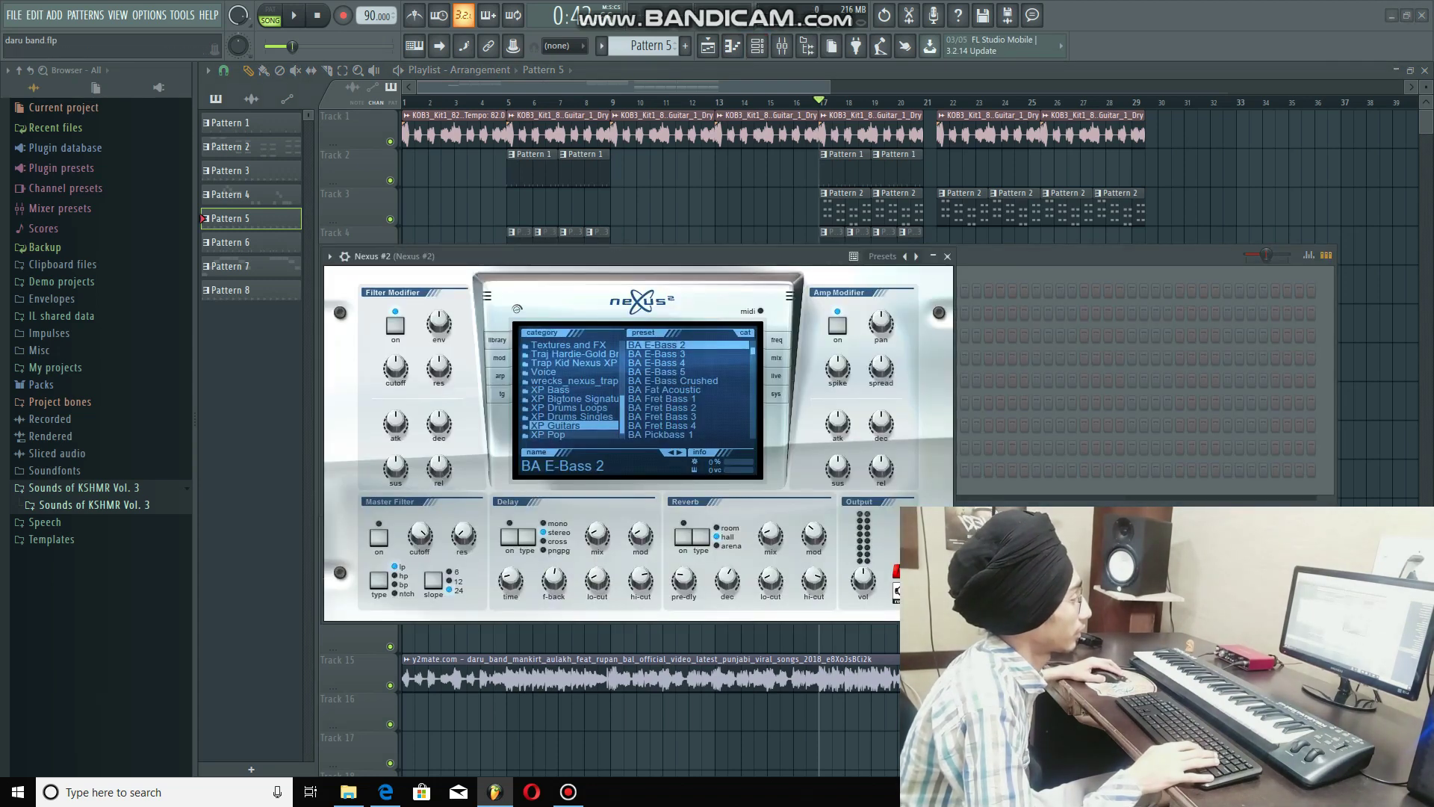
key("F6")
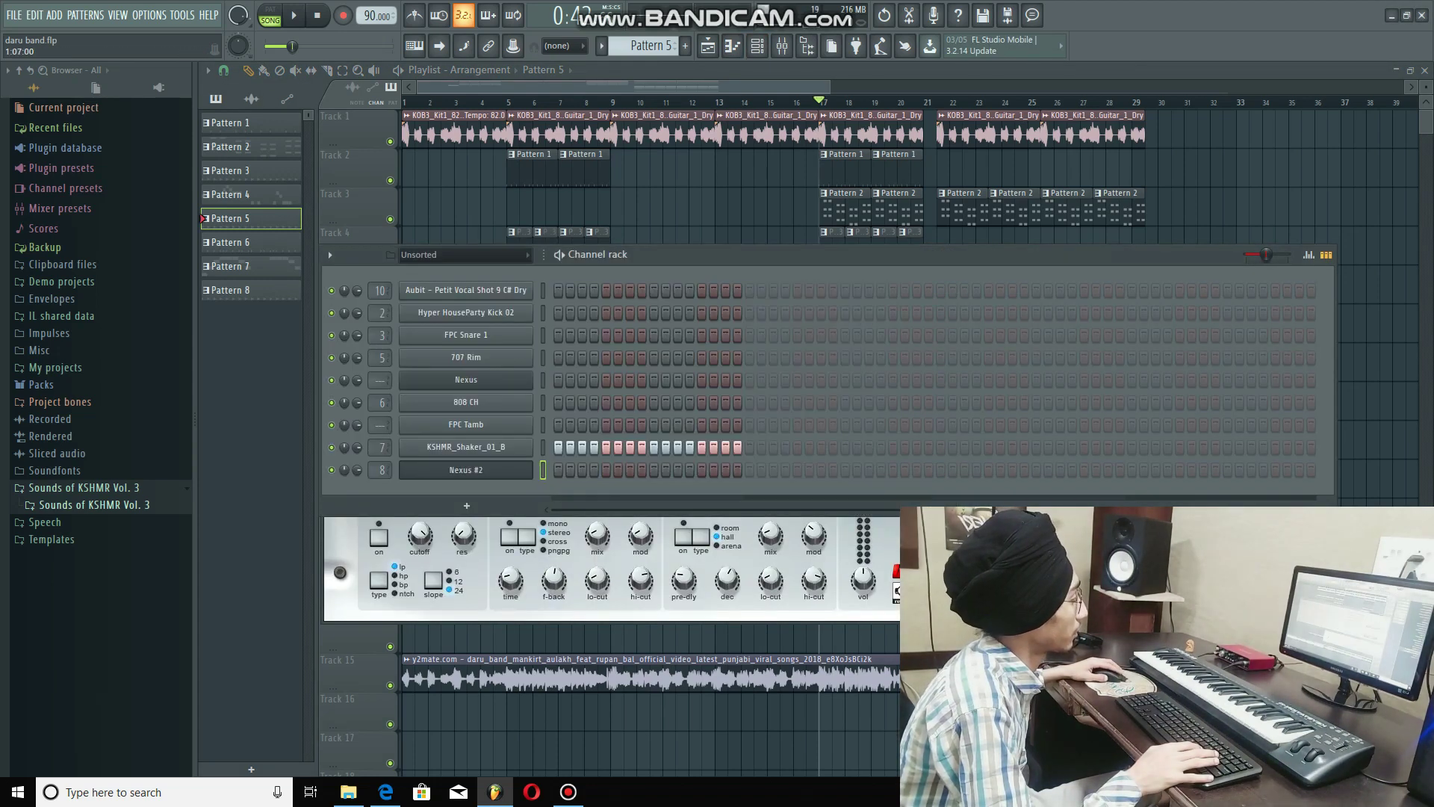
left_click(467, 380)
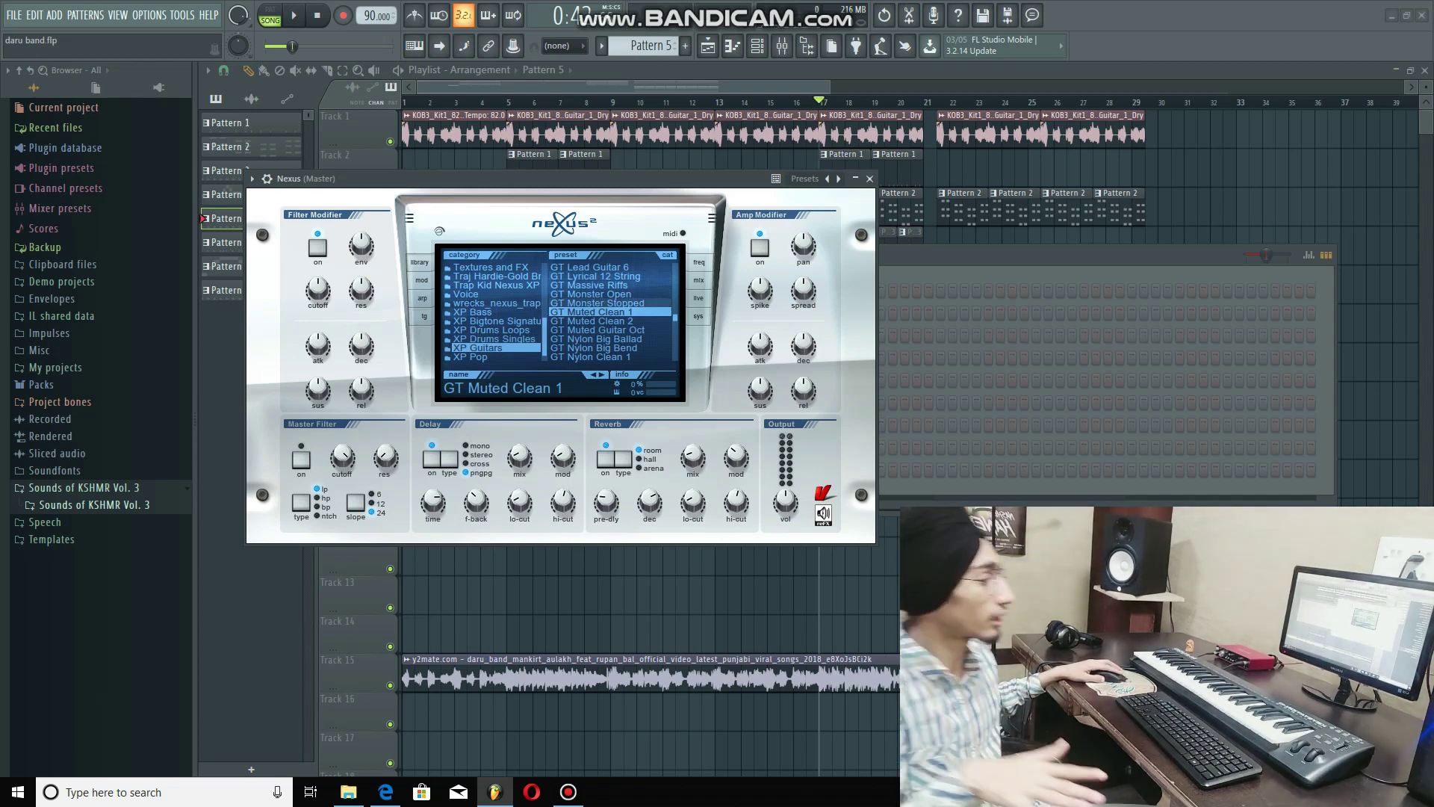
key("F6")
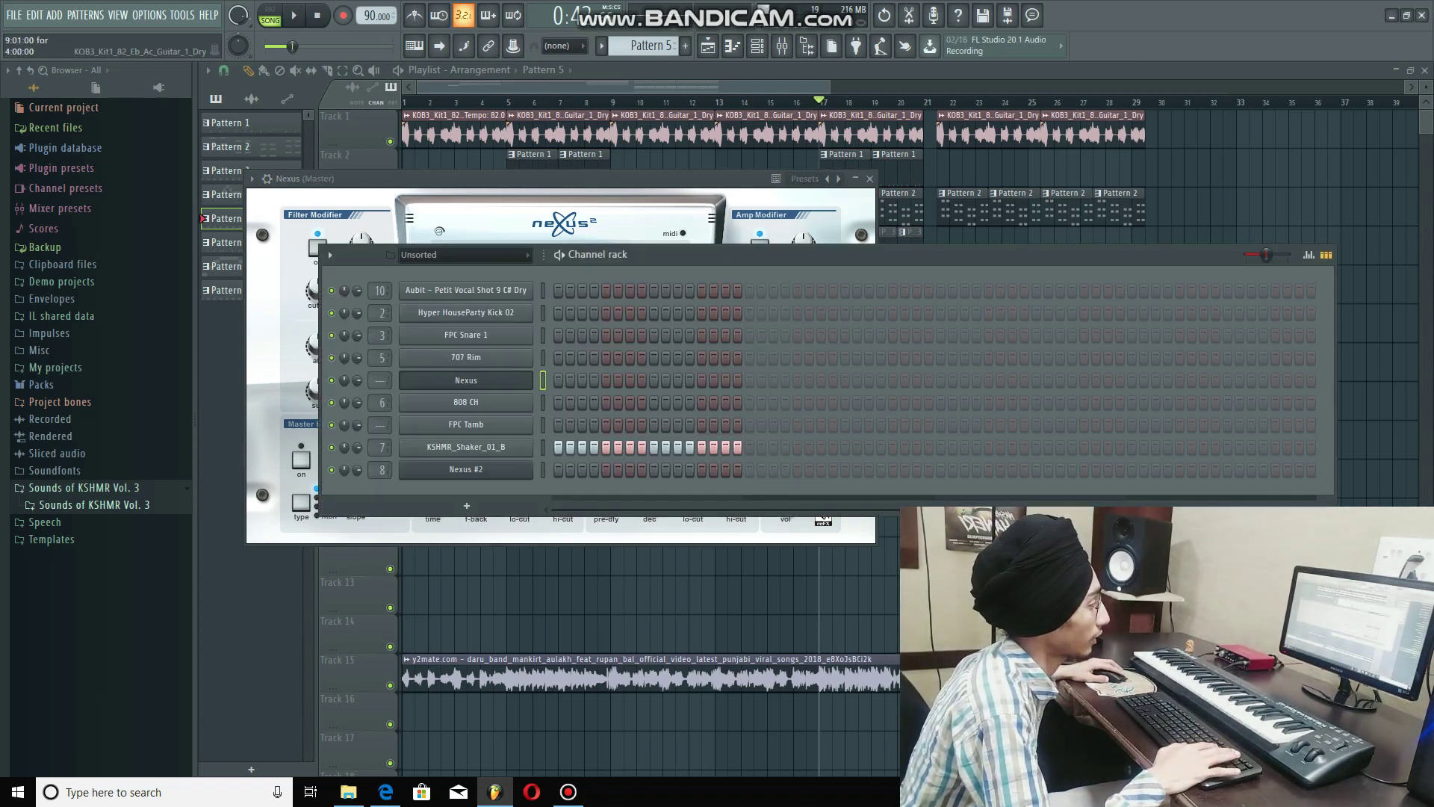
Step: Select Pattern 2 in the playlist, solo Track 3 and play it again from bar 17
key("space")
key("F5")
key("space")
left_click(251, 147)
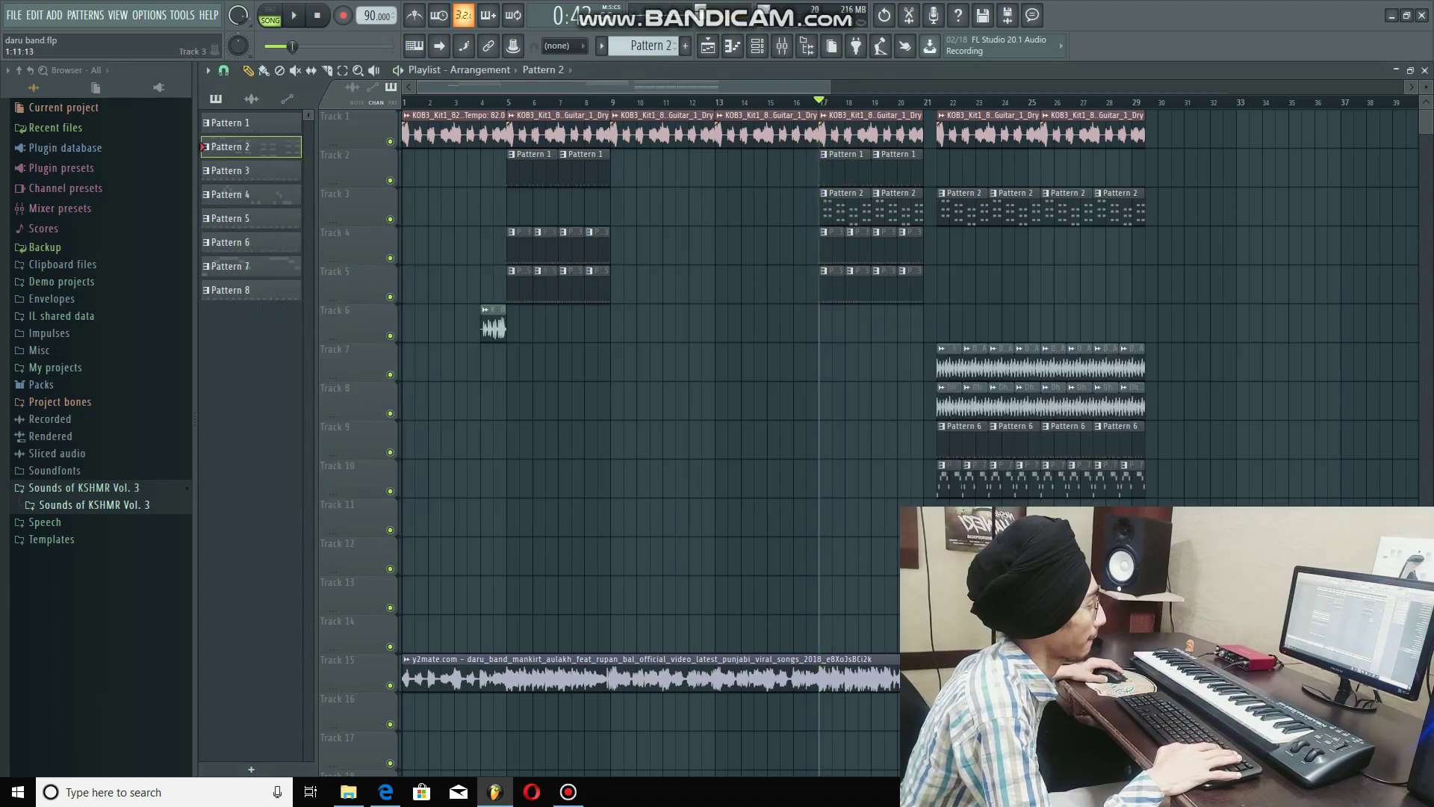
right_click(390, 219)
key("space")
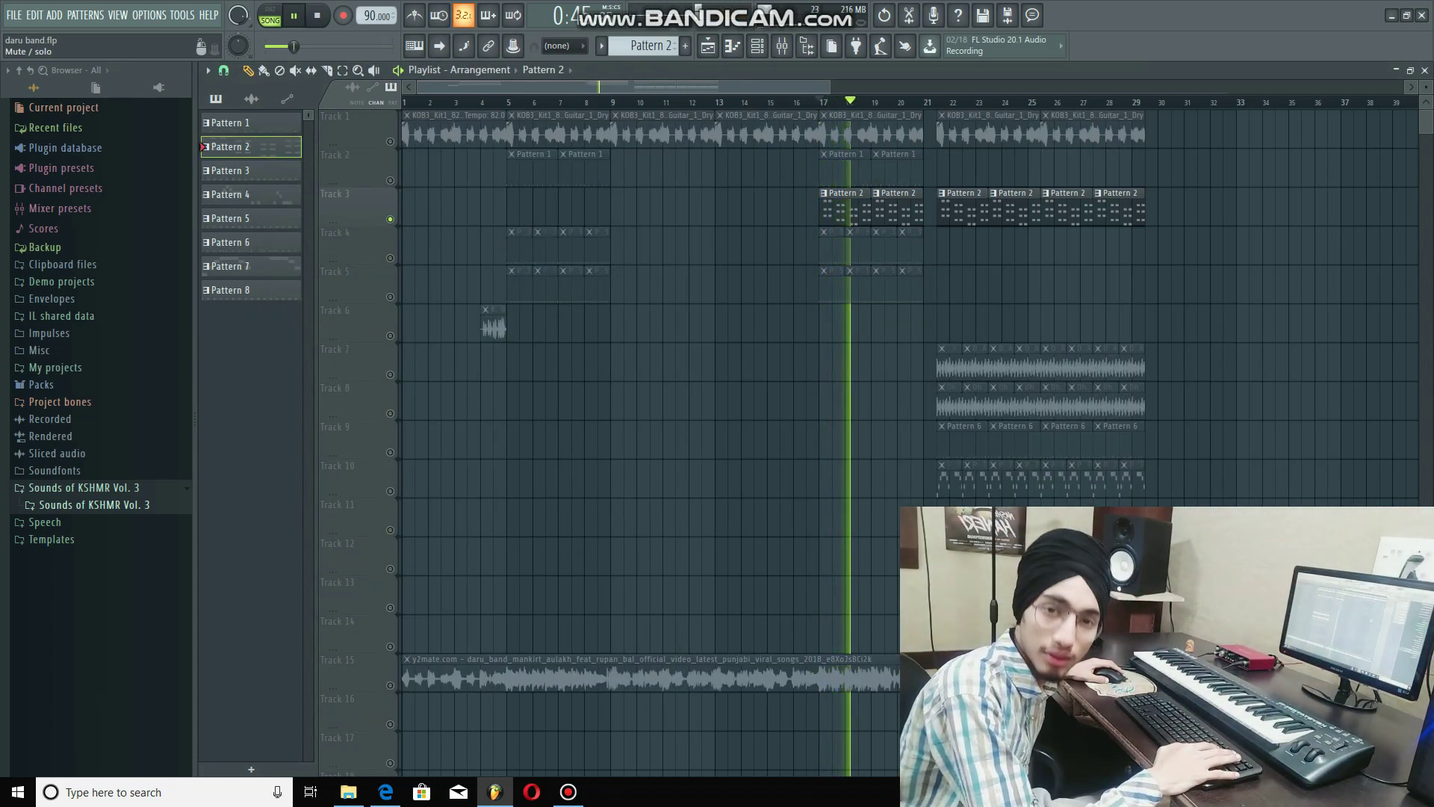
key("space")
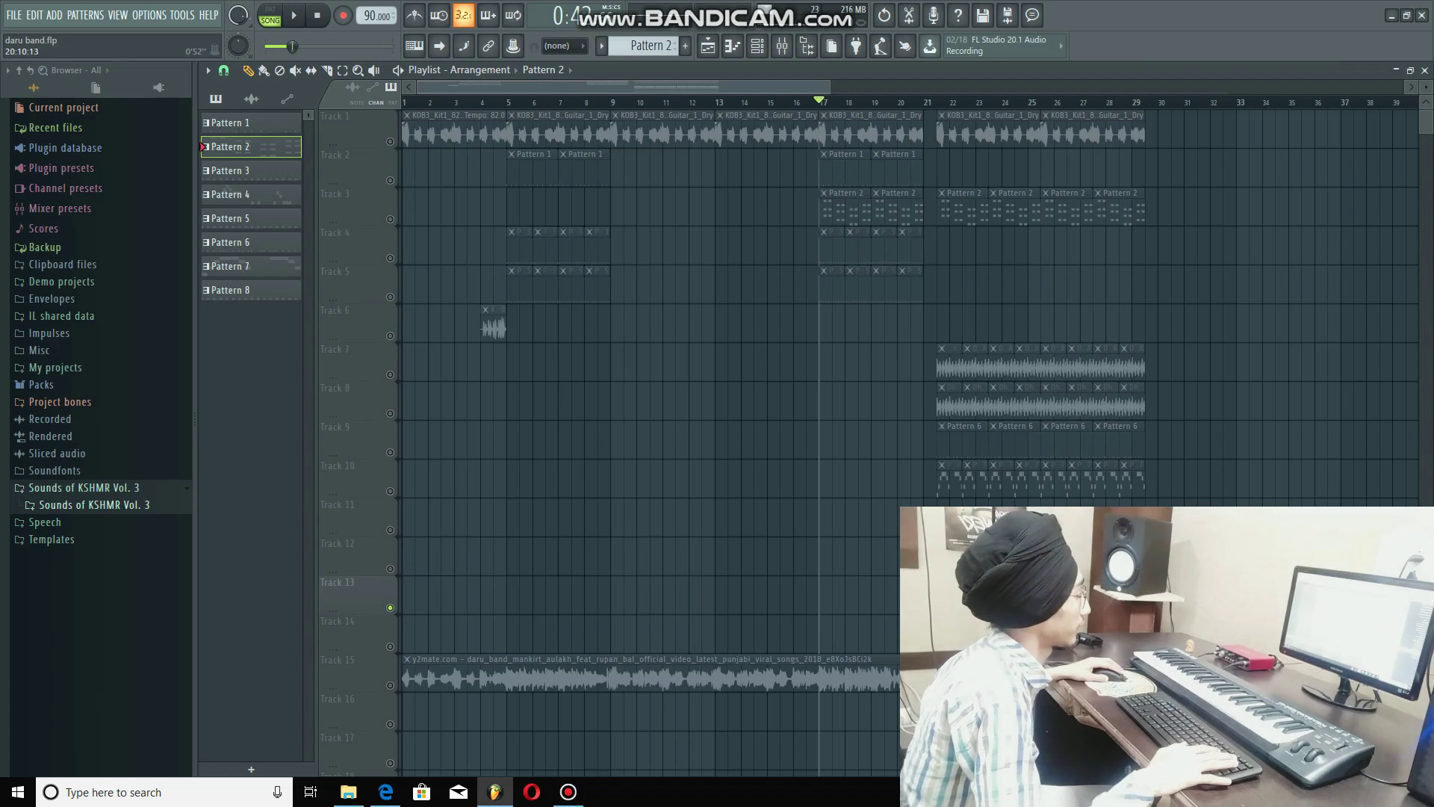
Step: Play the soloed Track 13 from bar 21 and open its Nexus #2 instrument from the channel rack
key("space")
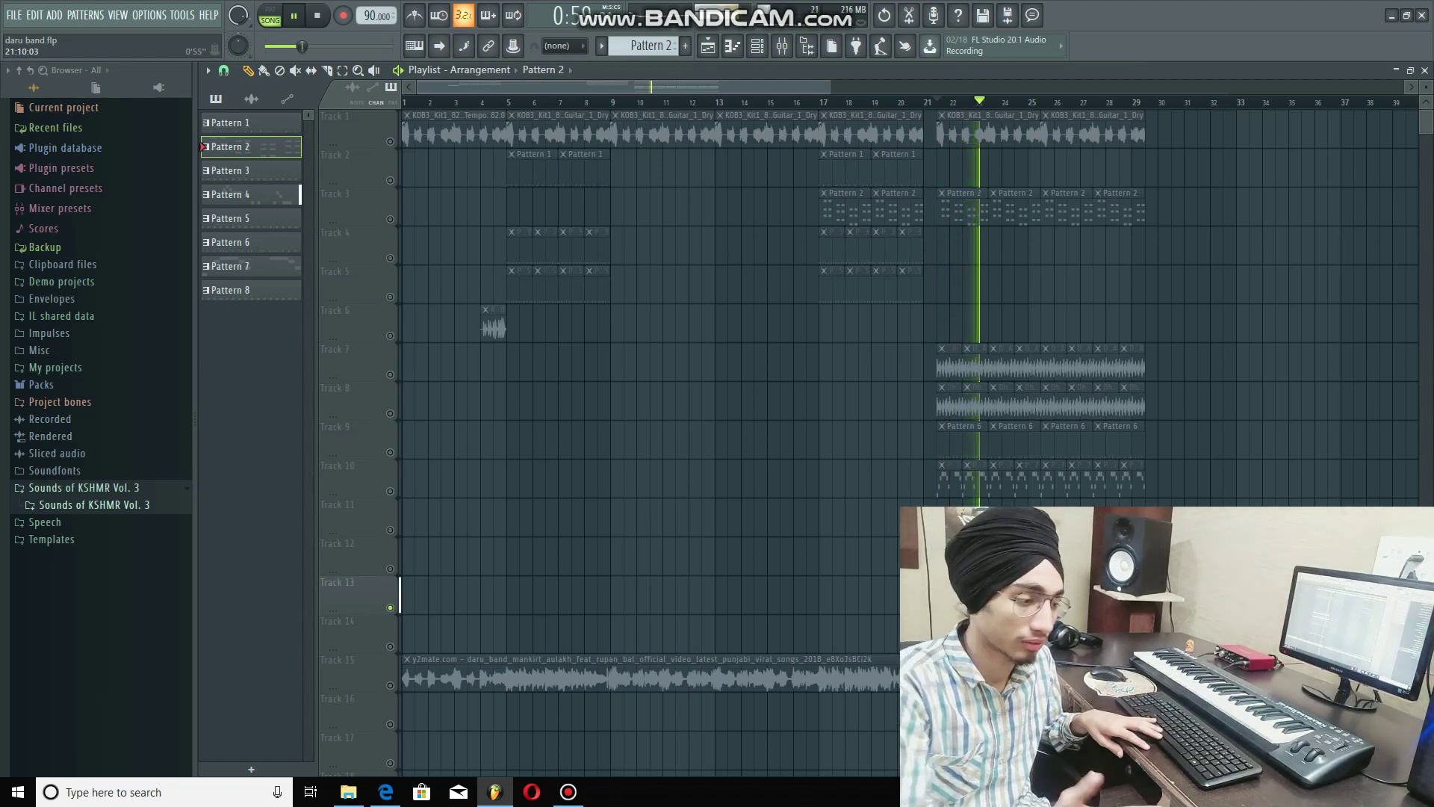
key("space")
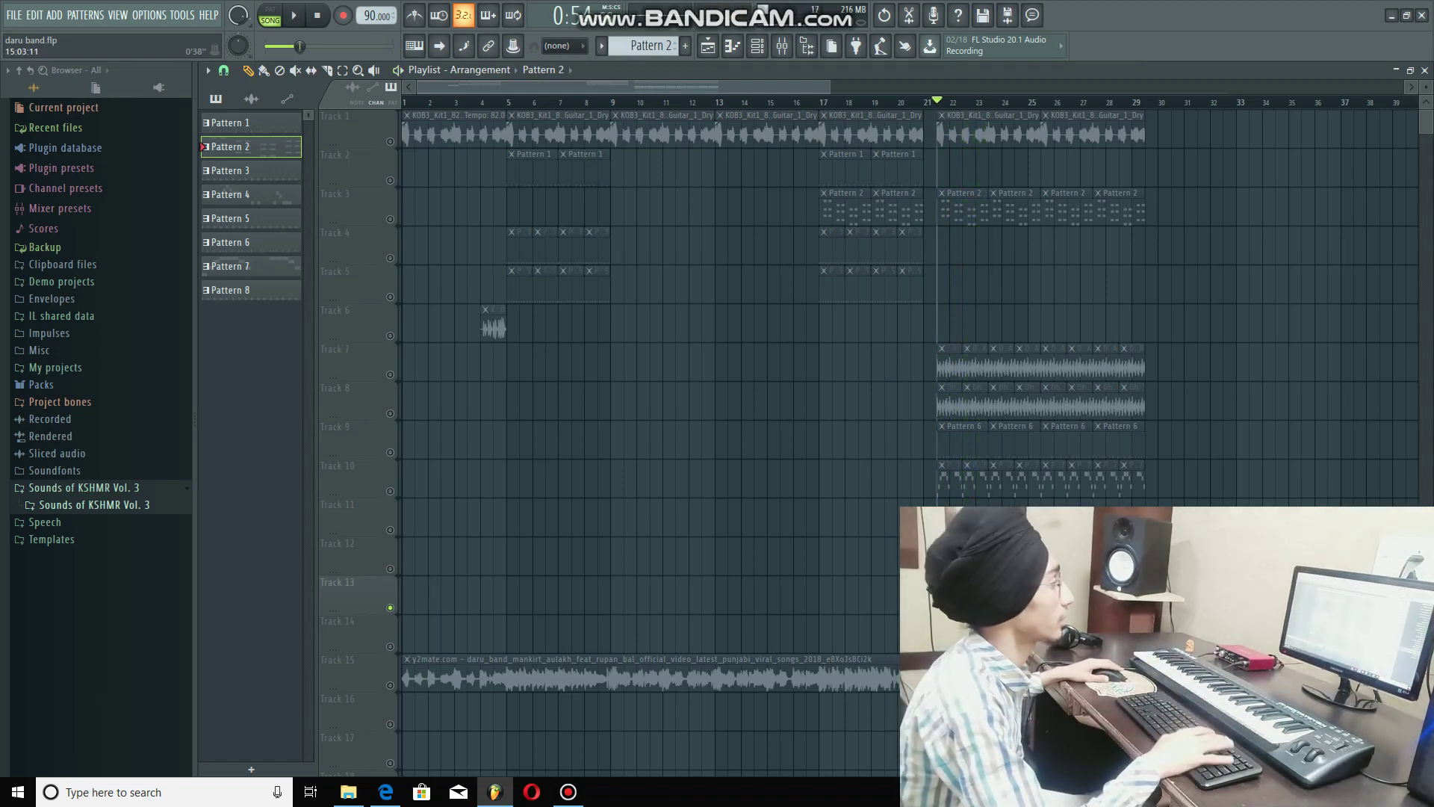
key("F9")
key("F6")
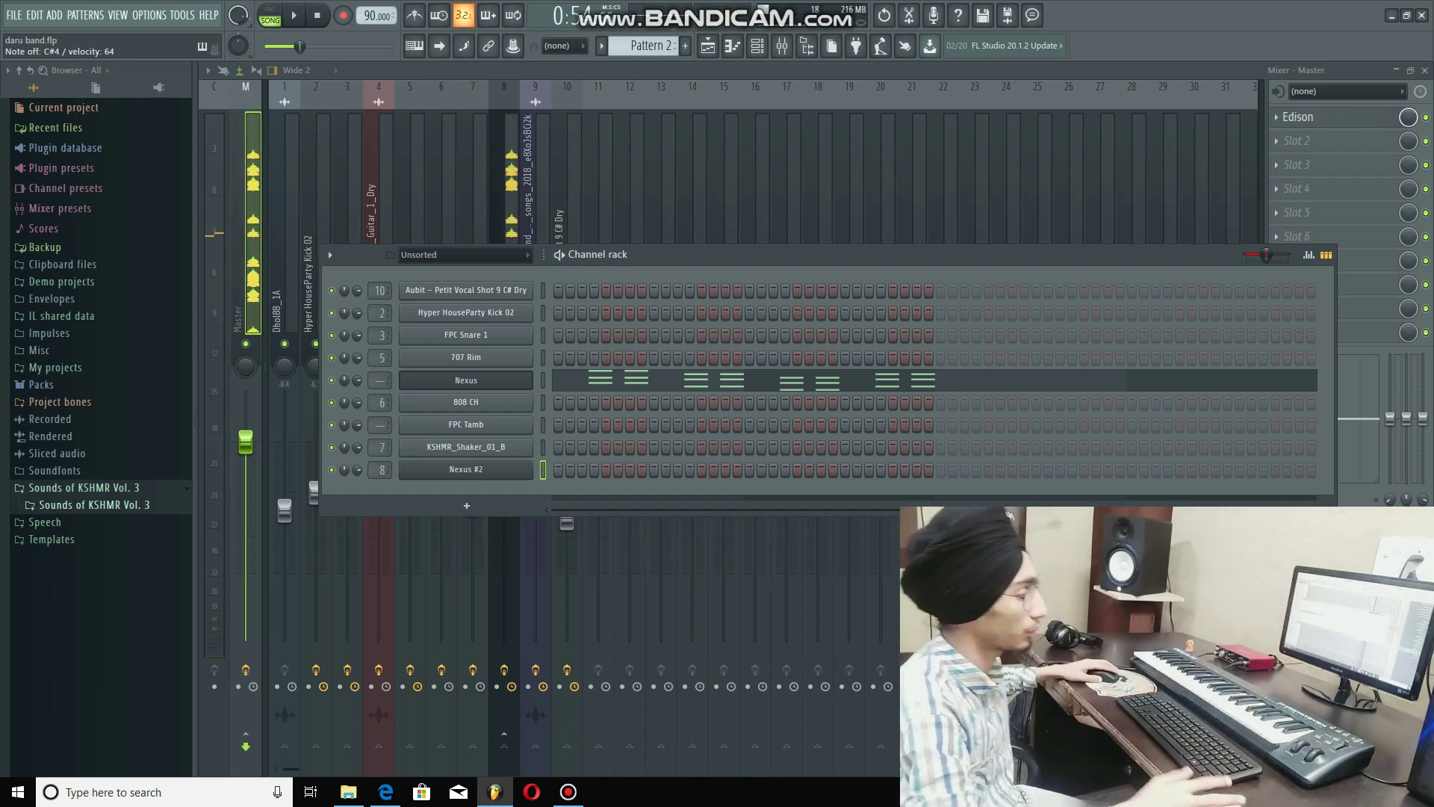
left_click(466, 470)
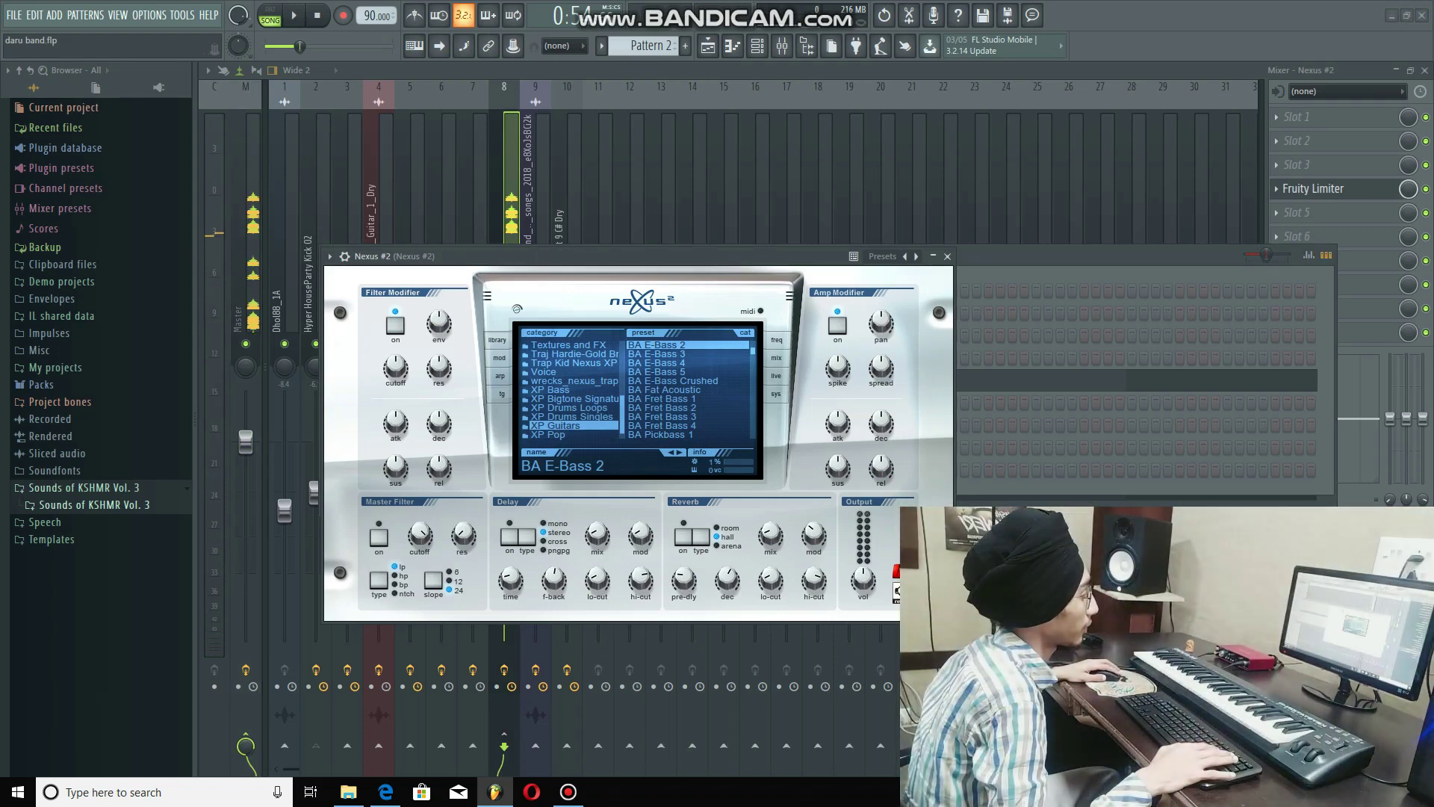
Step: Try the BA Fat Acoustic preset in Nexus #2, switch back to BA E-Bass 2 and return to the channel rack
scroll(687, 389, "up", 1)
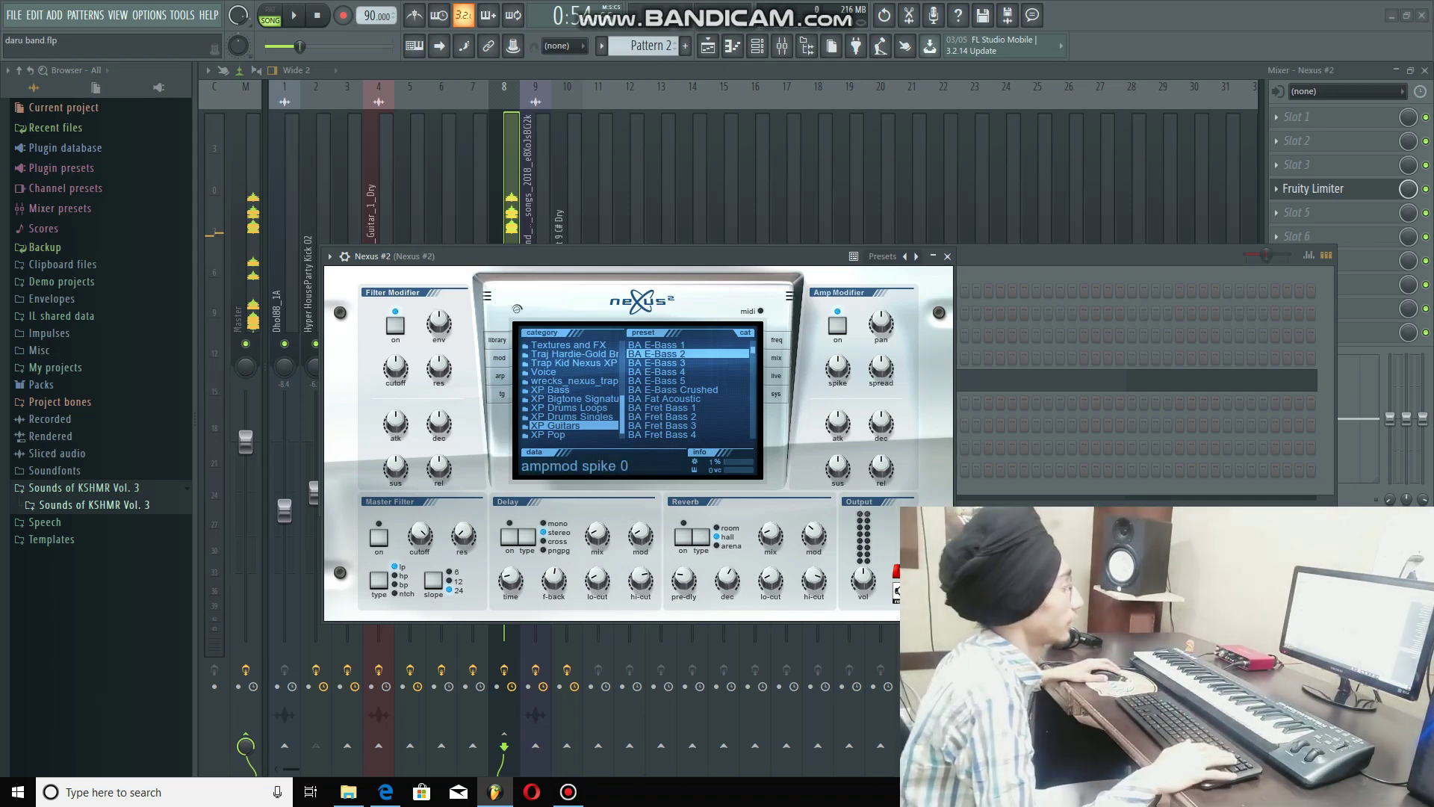
left_click(687, 398)
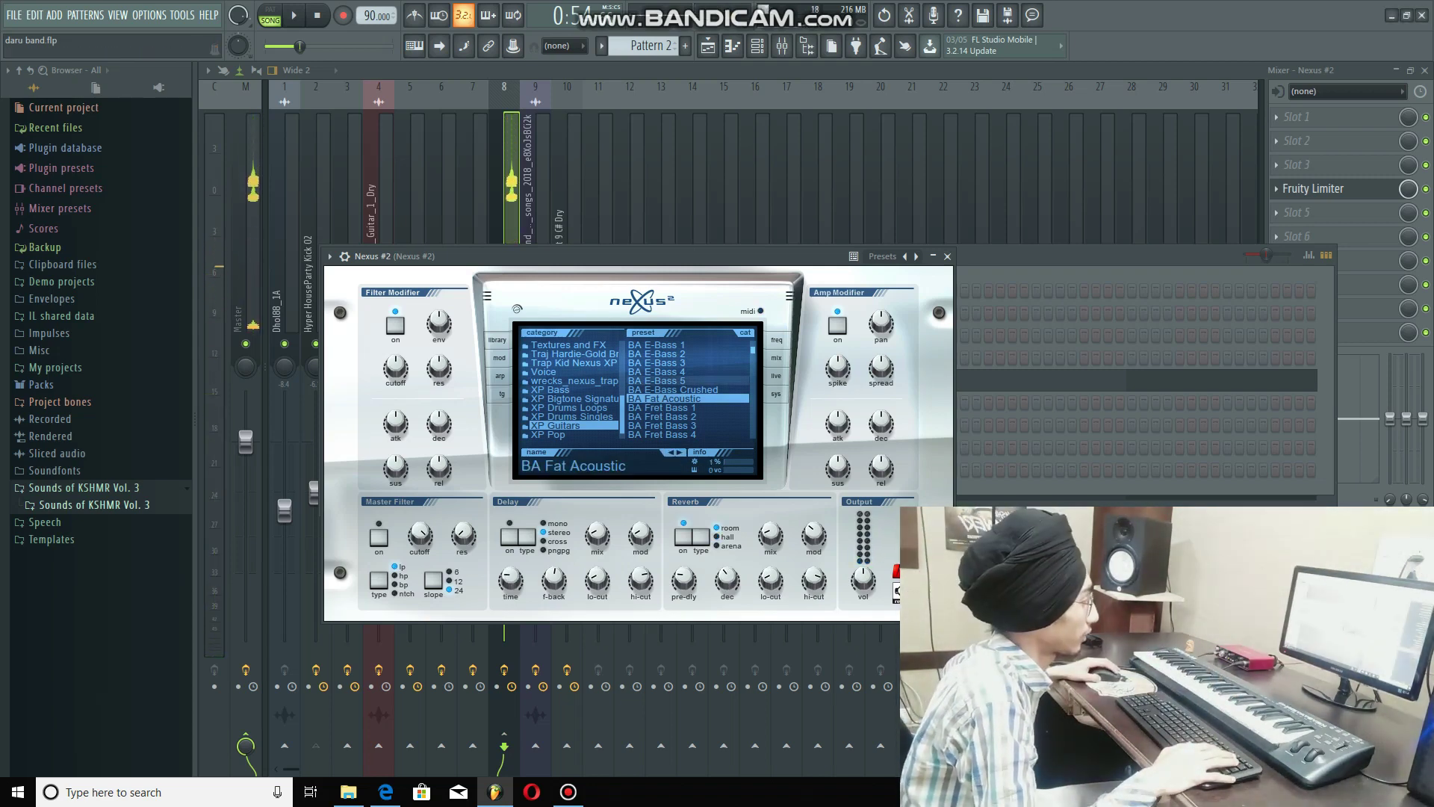
left_click(687, 354)
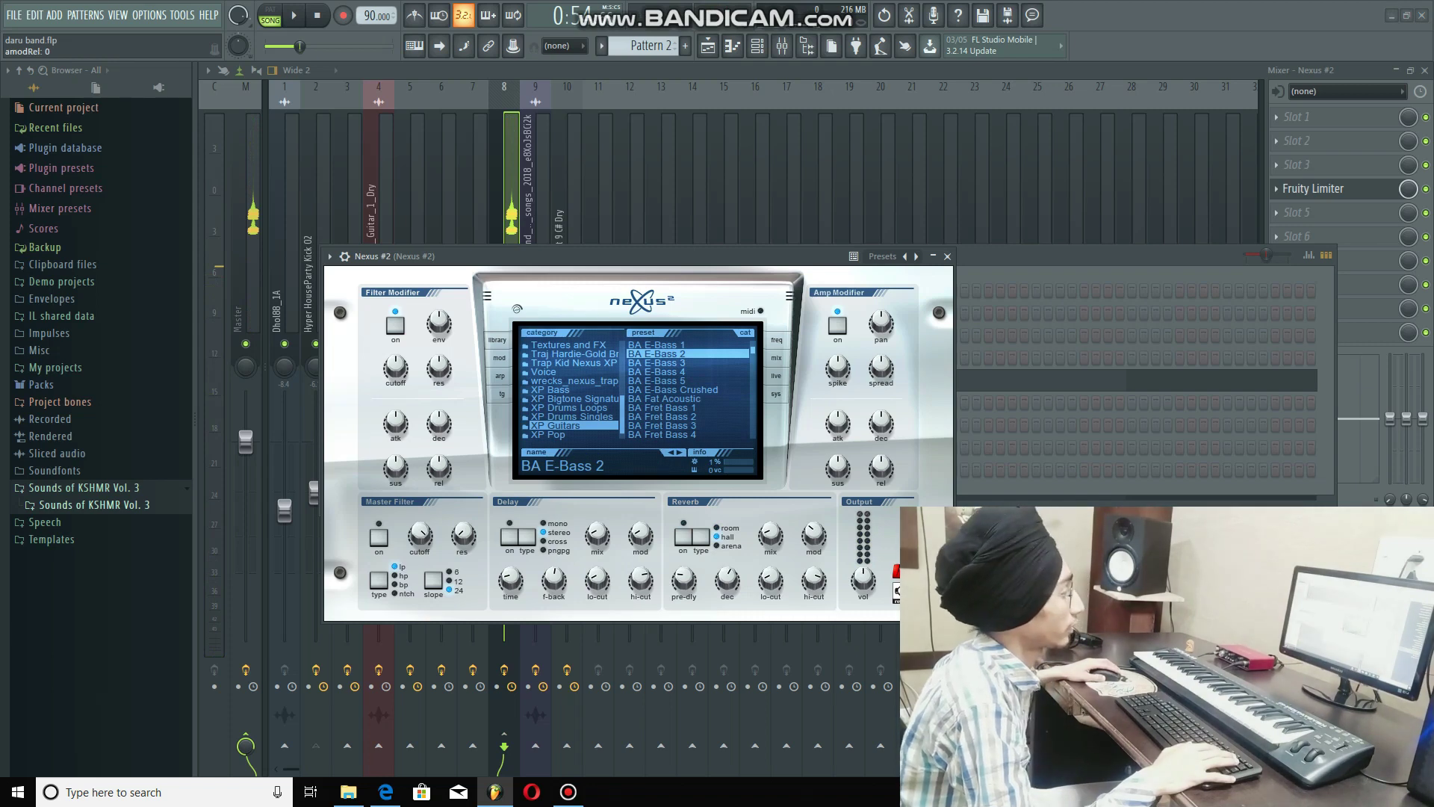
scroll(687, 389, "up", 3)
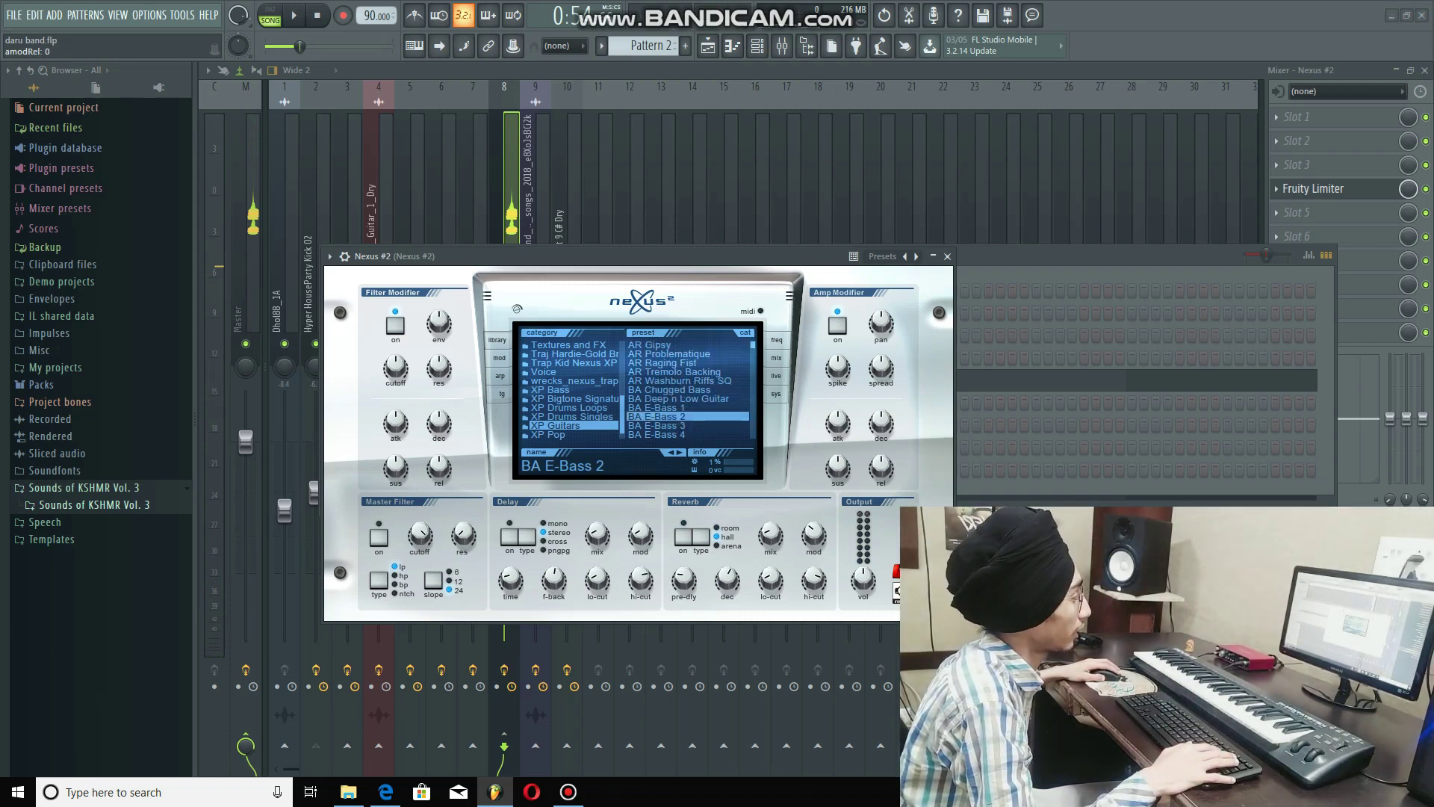
left_click(1121, 486)
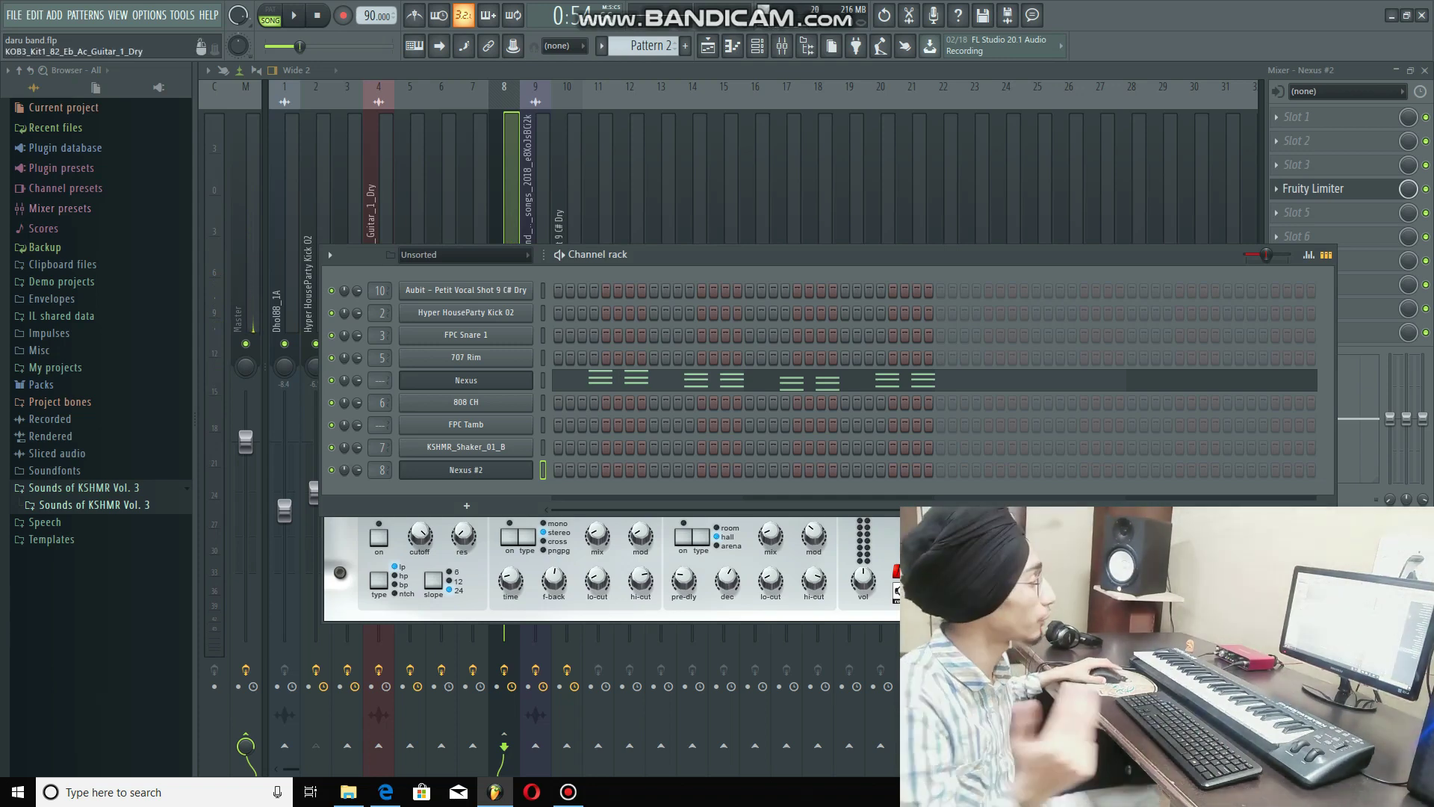
Step: Replay the soloed Track 13 from bar 21 in the playlist, re-enable all tracks and return the playhead to the song start
key("F9")
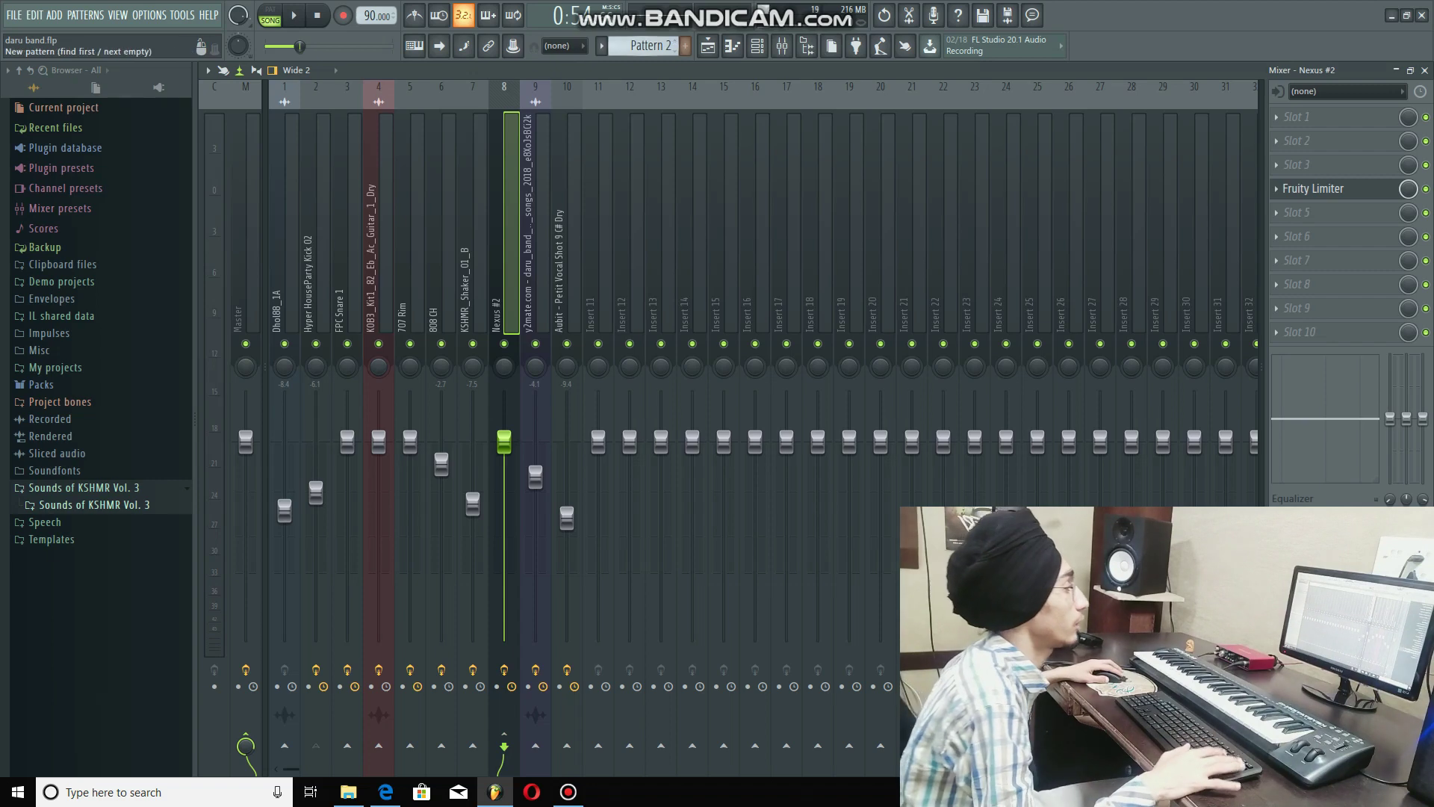
left_click(707, 45)
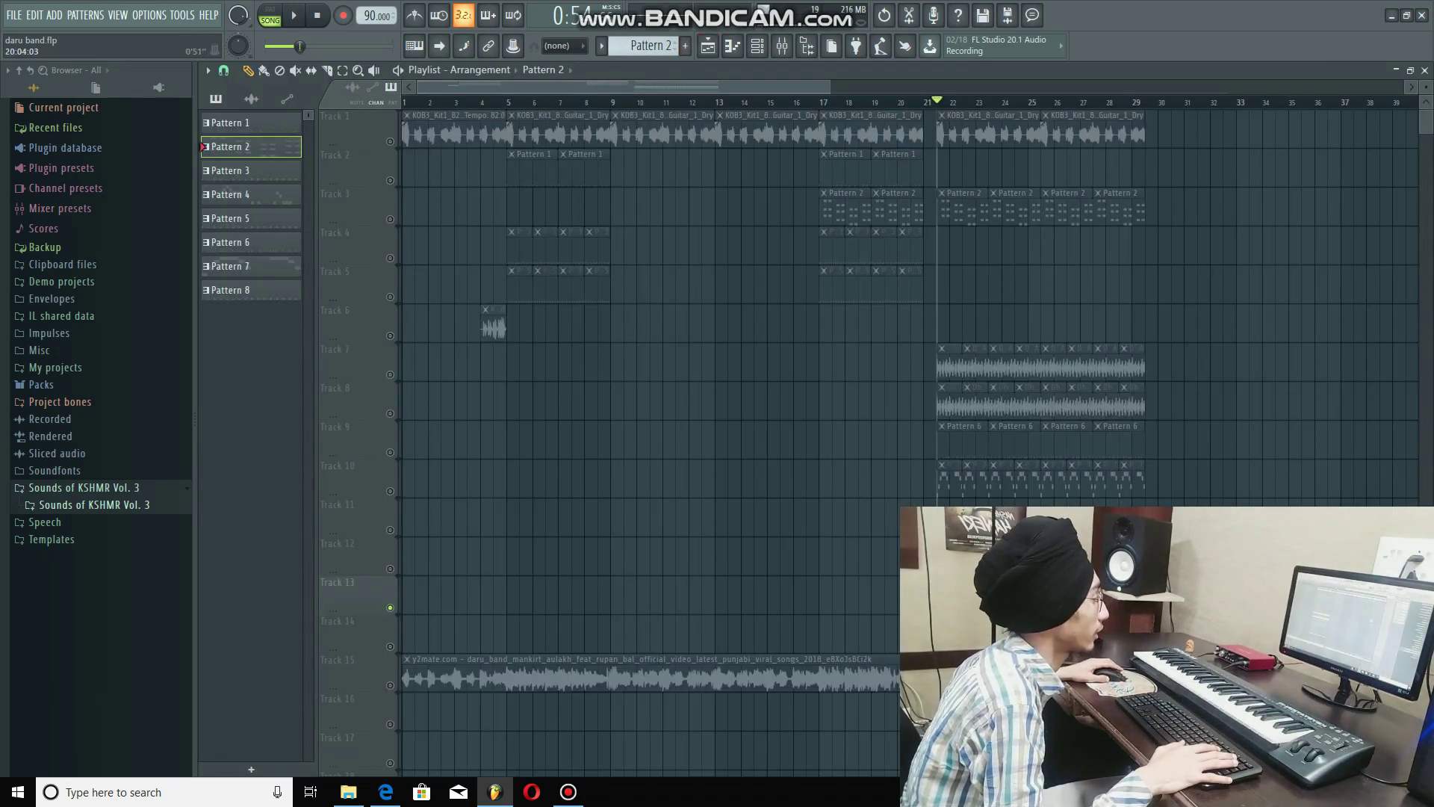
key("space")
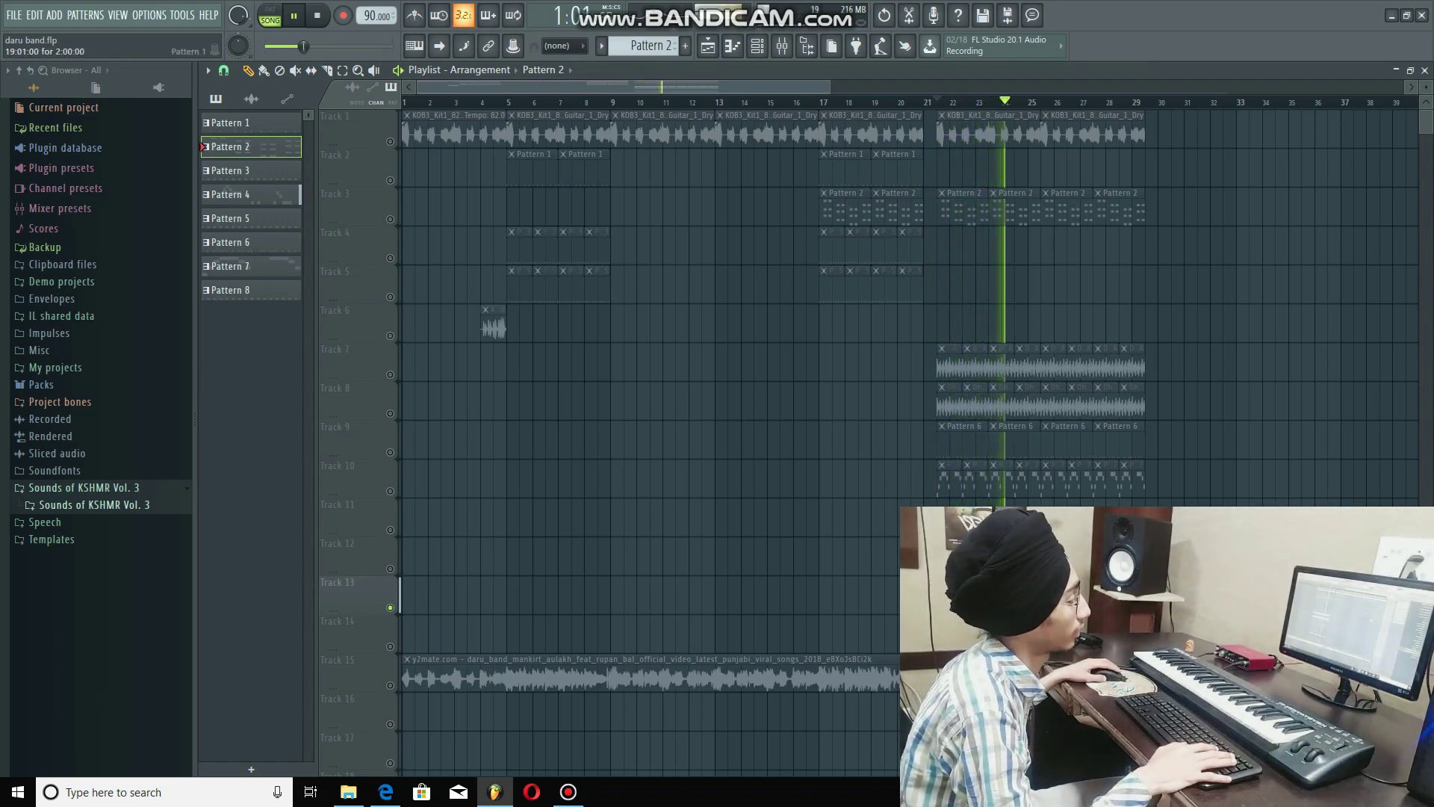
key("space")
right_click(390, 607)
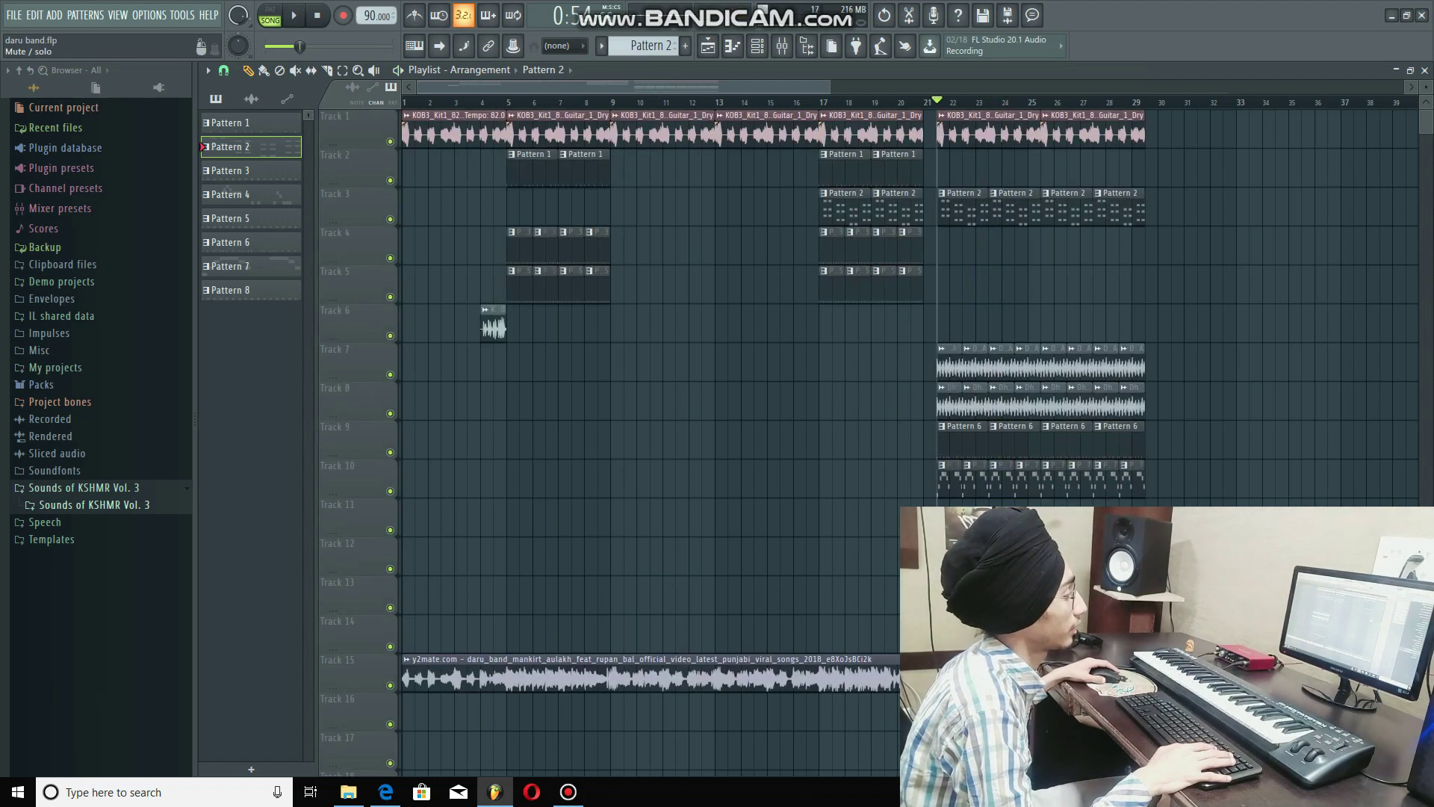
left_click(688, 102)
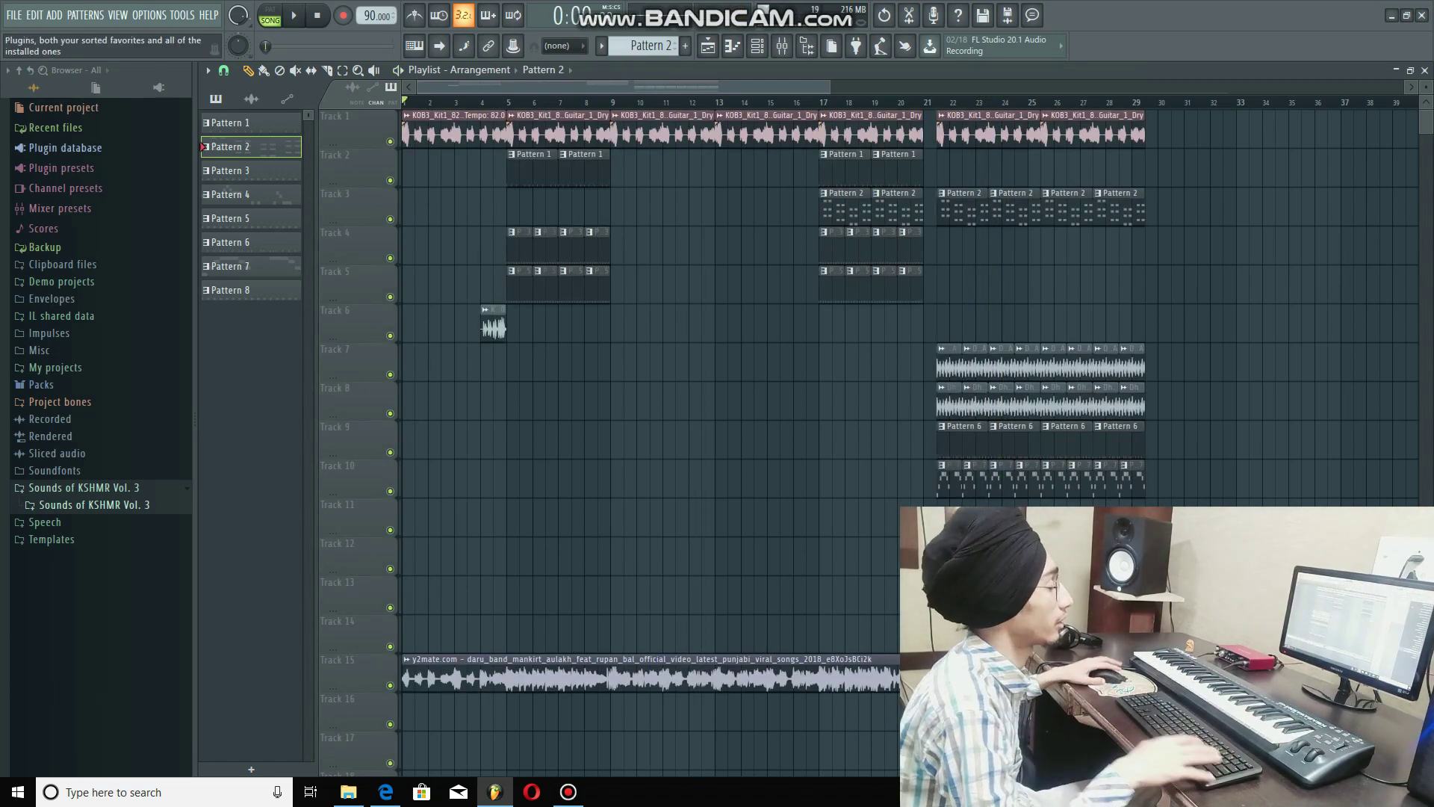
Step: Play the full arrangement from the song start, muting and unmuting the Track 15 reference song to compare it with the beat
key("space")
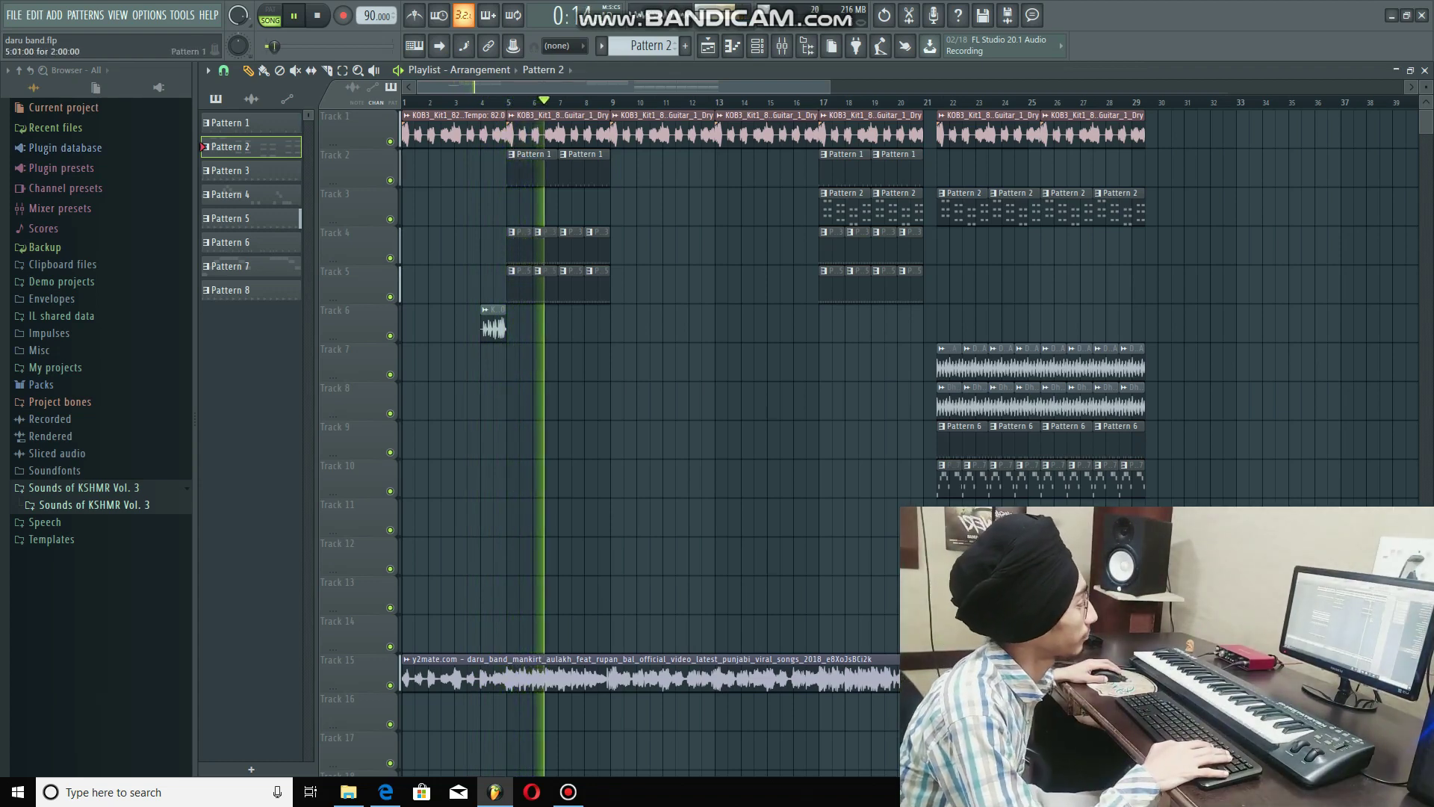
key("space")
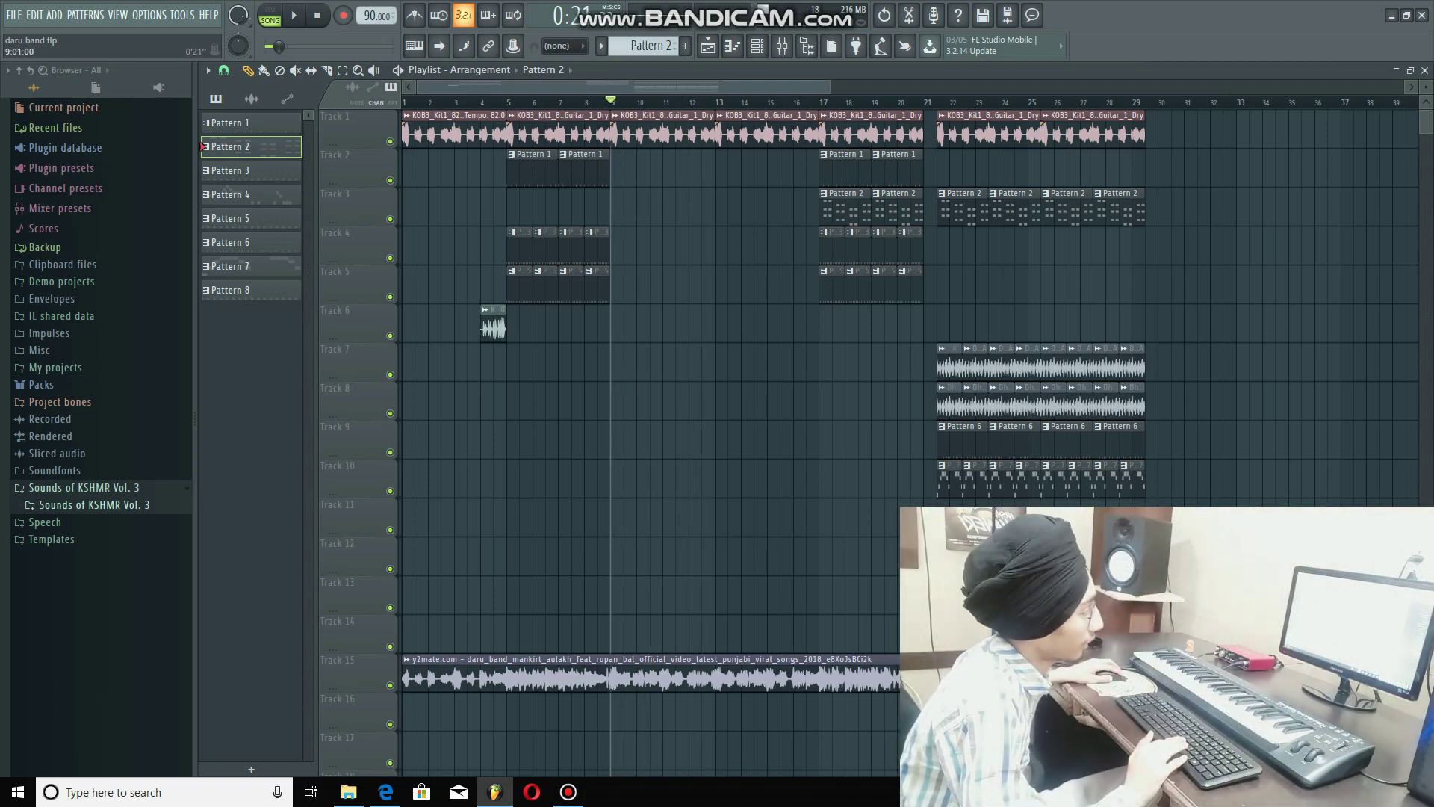
key("space")
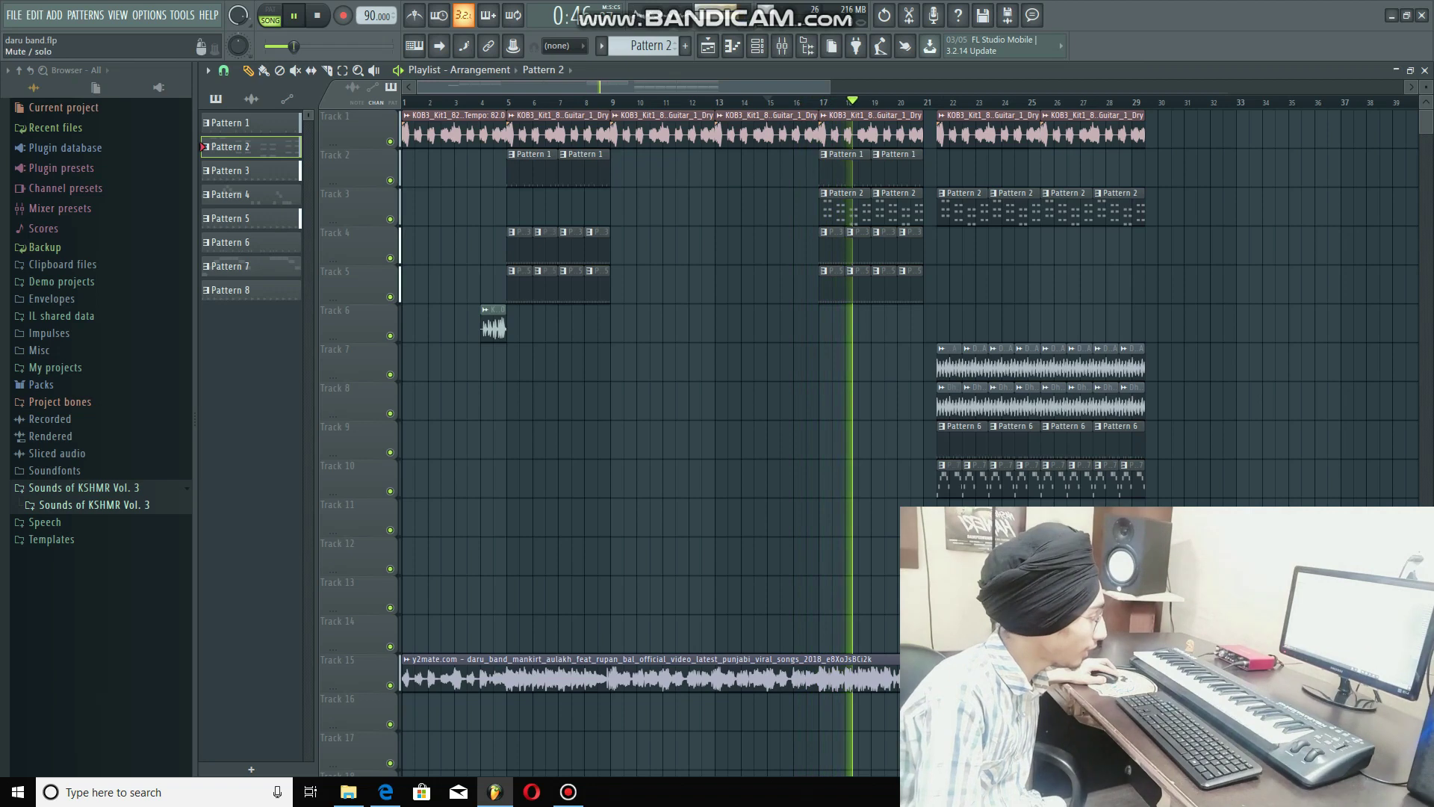
left_click(390, 685)
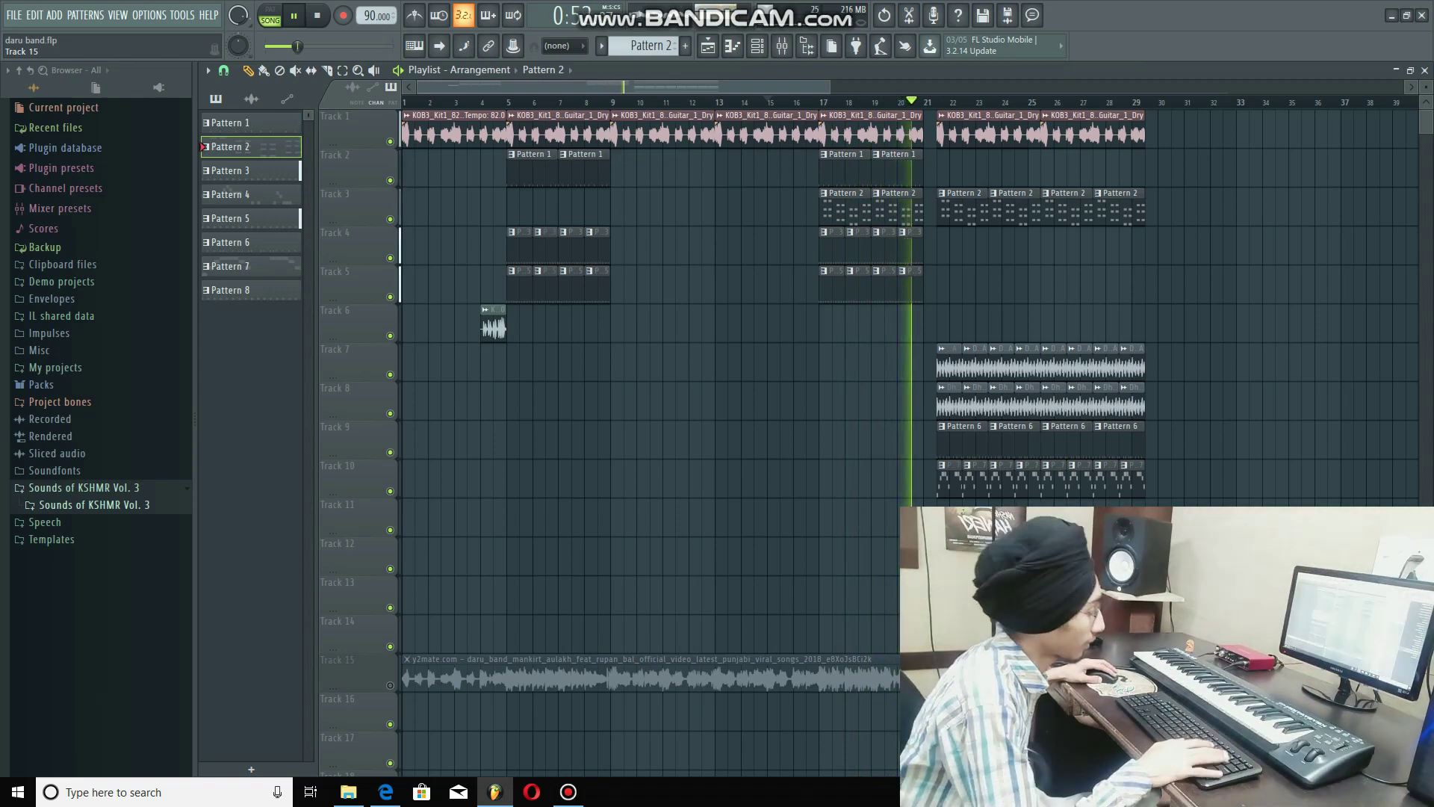
left_click(390, 685)
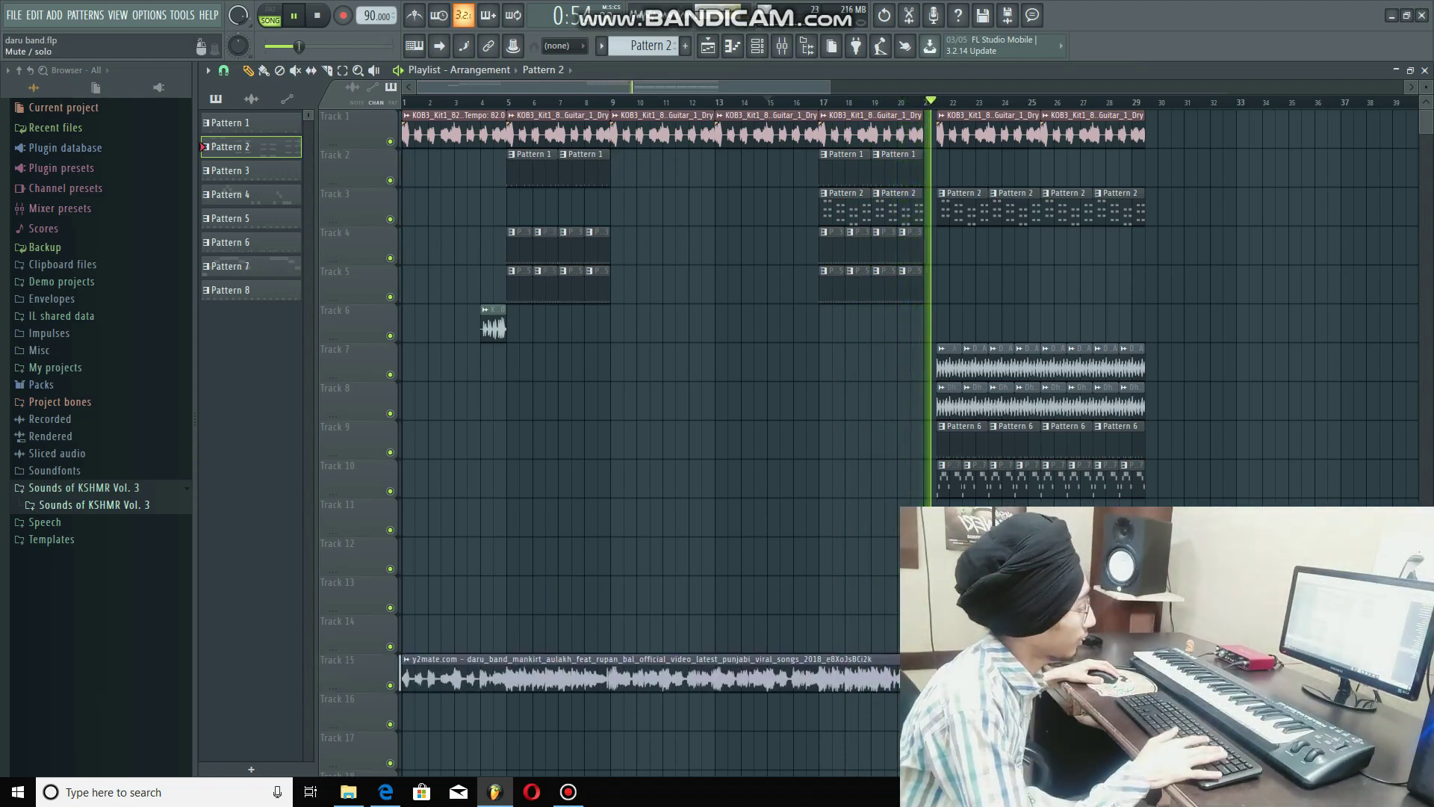
left_click(390, 685)
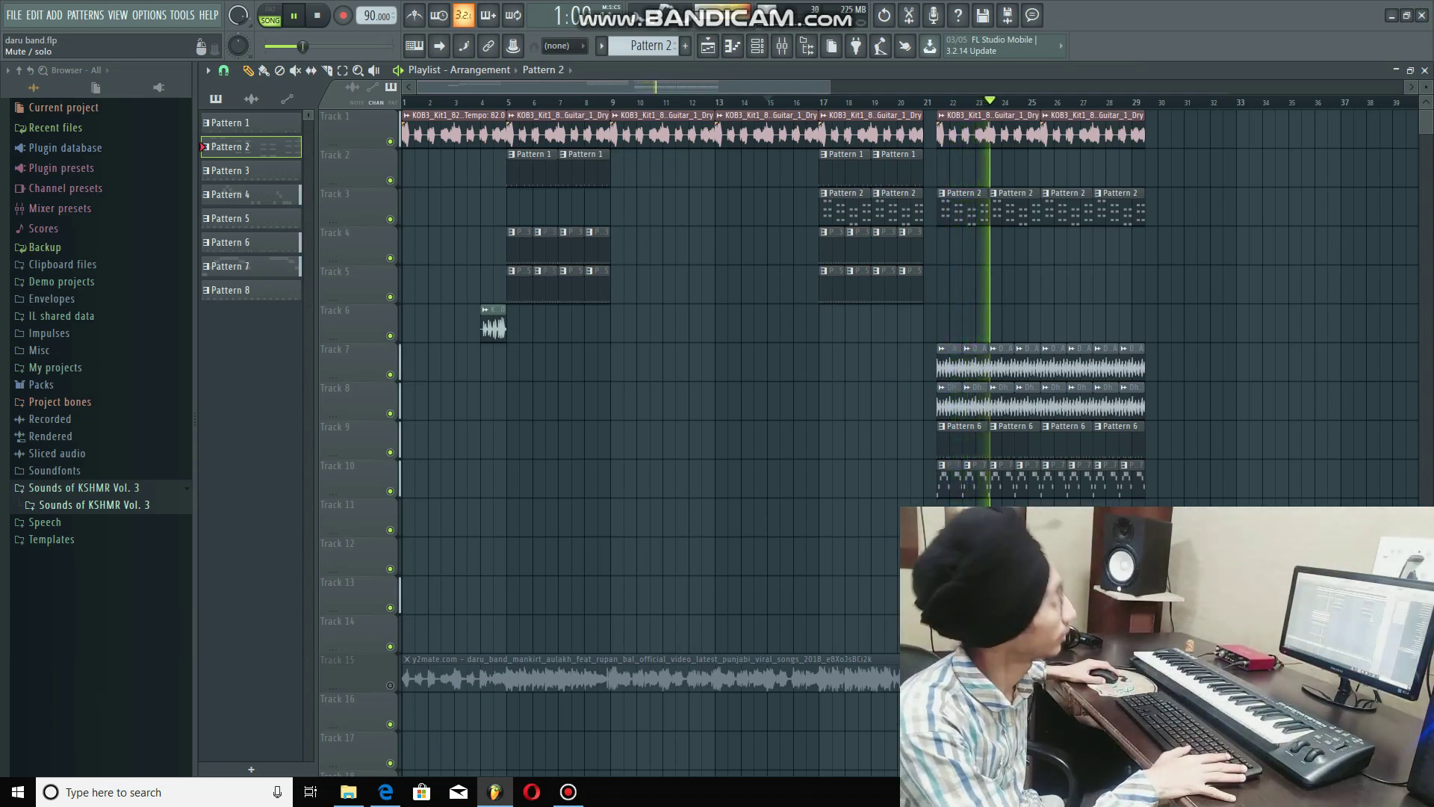
left_click(390, 685)
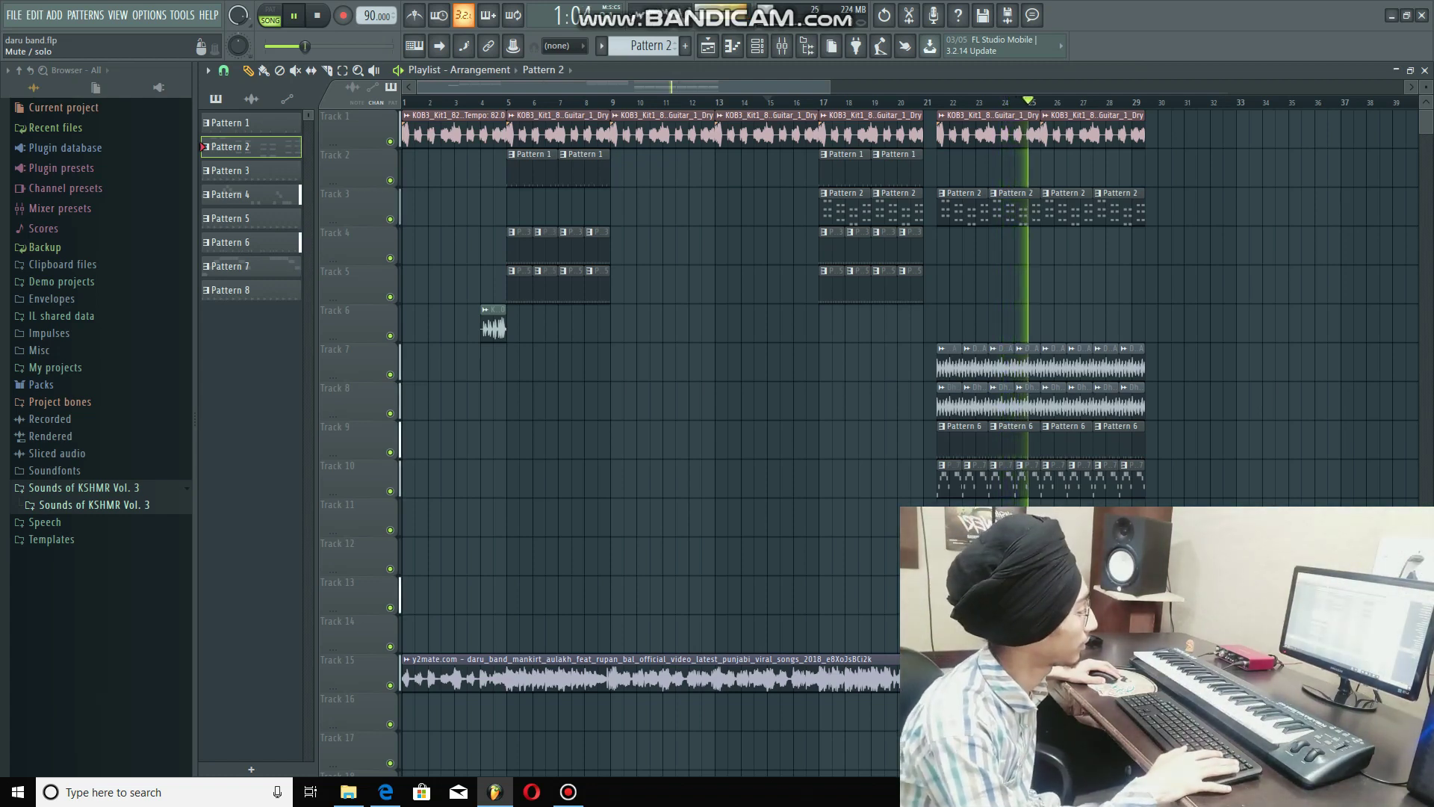
left_click(390, 685)
key("space")
Step: Solo Track 10, play it from bar 21 and open the Aubit - Petit Vocal Shot sampler used in Pattern 7
right_click(390, 491)
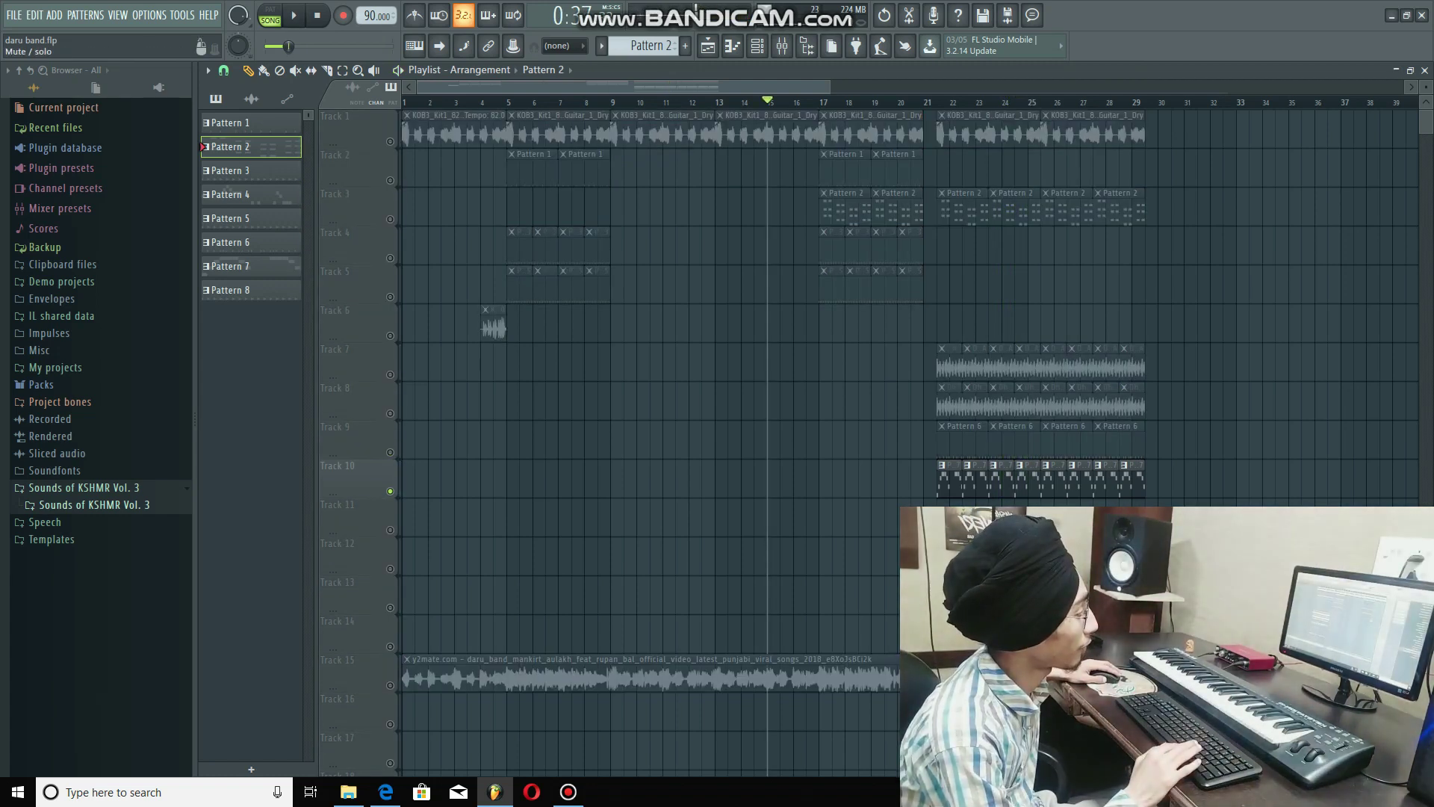
left_click(940, 102)
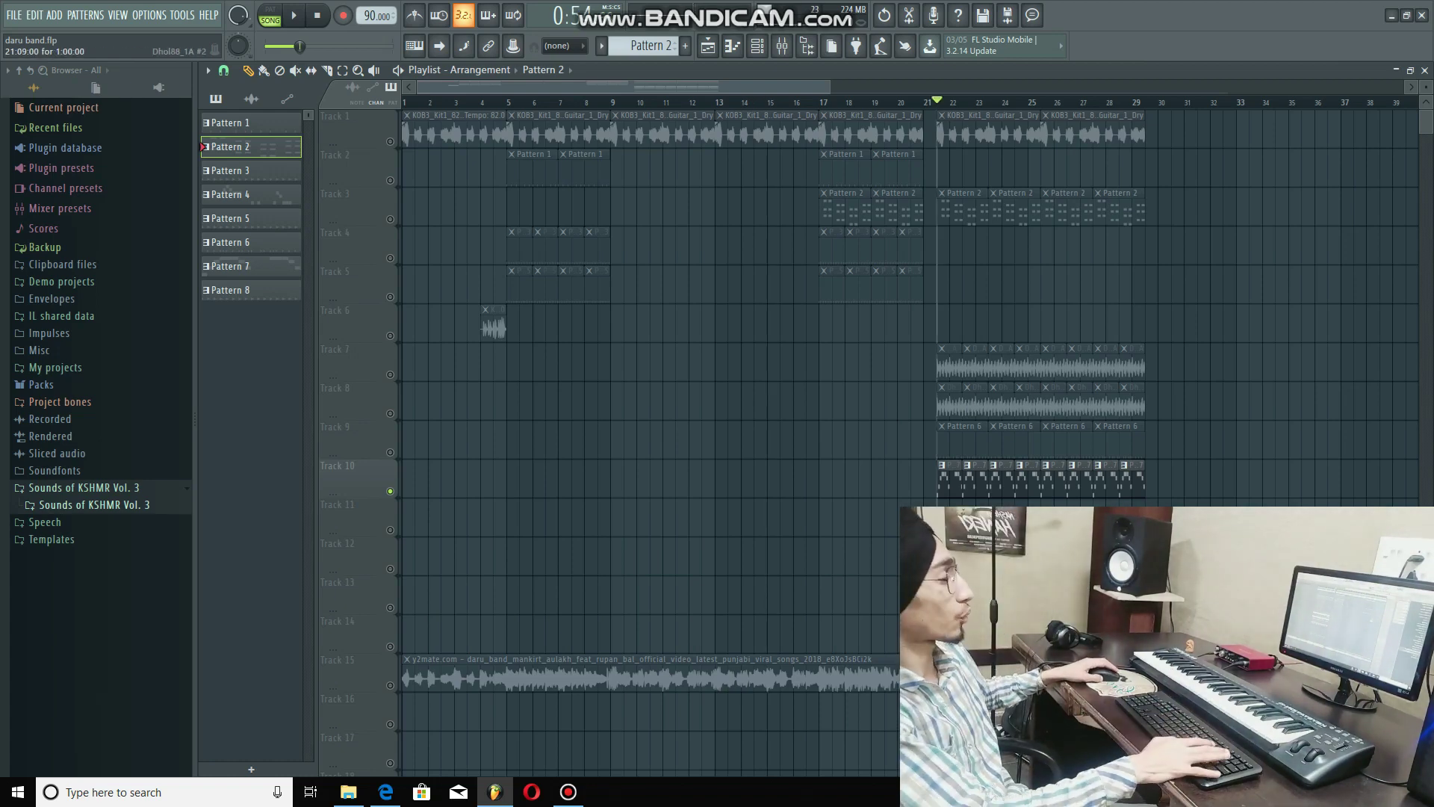
key("space")
left_click(976, 478)
key("F6")
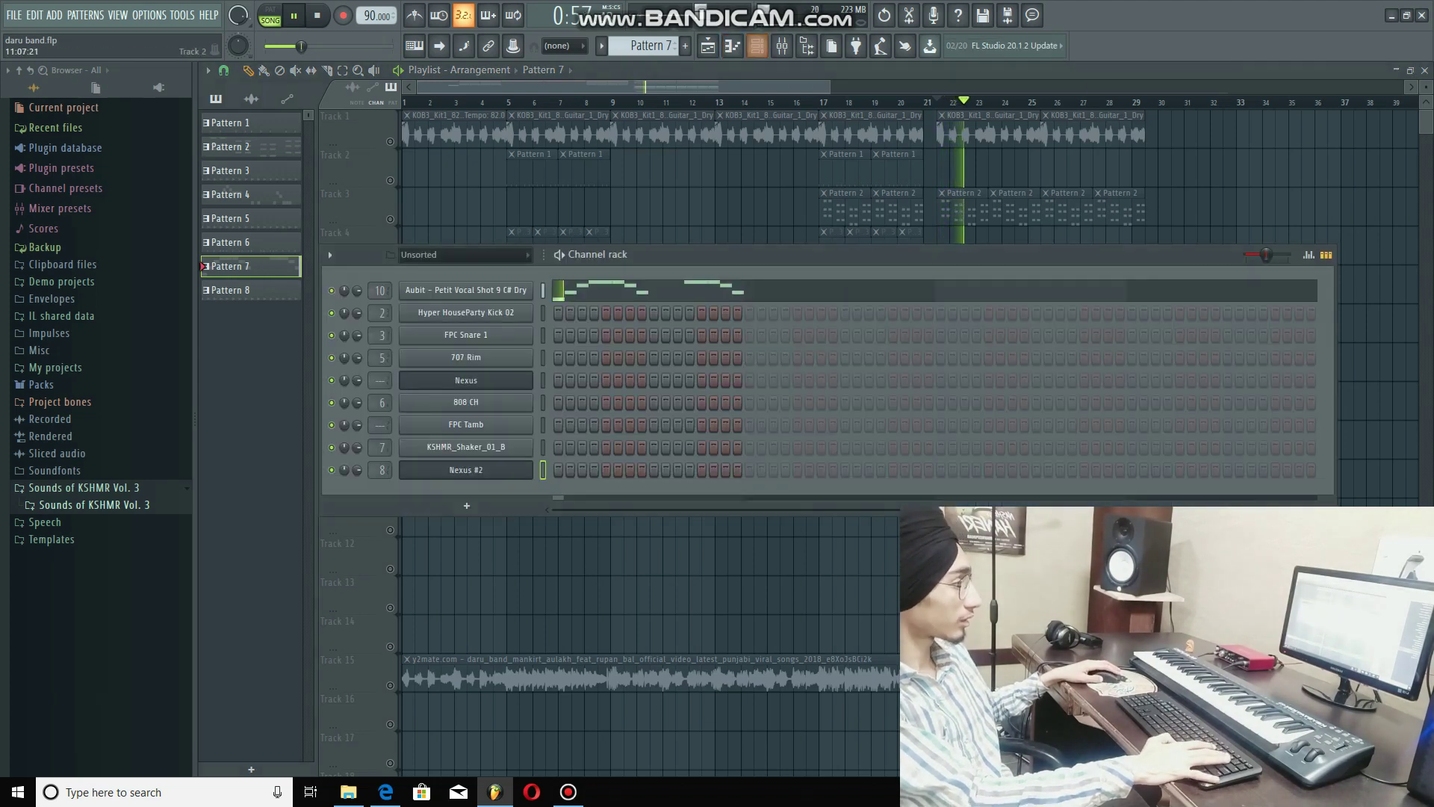
left_click(466, 291)
key("space")
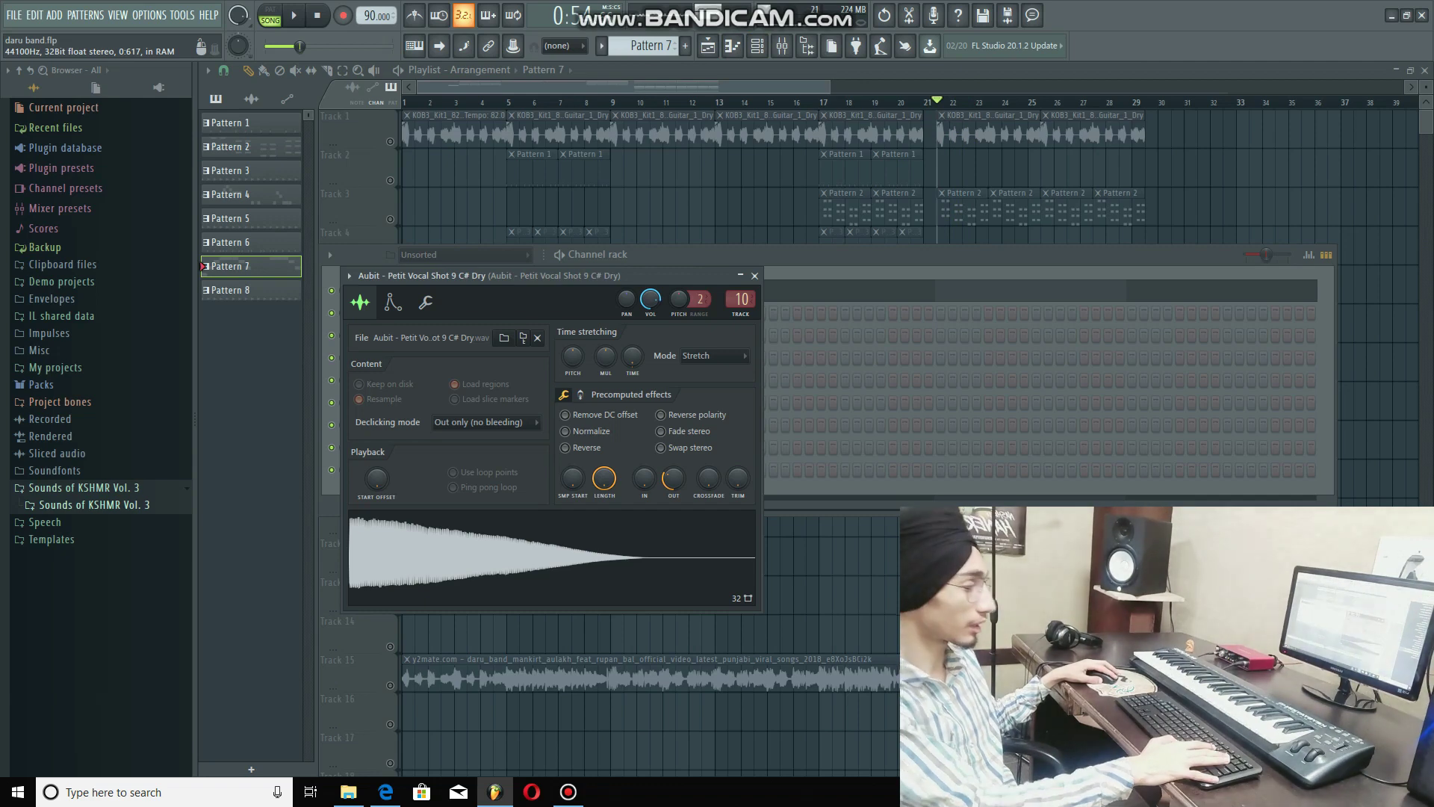
Step: Play Pattern 7 on its own from the channel rack and show the effects chain of the vocal shot's mixer track
left_click(588, 254)
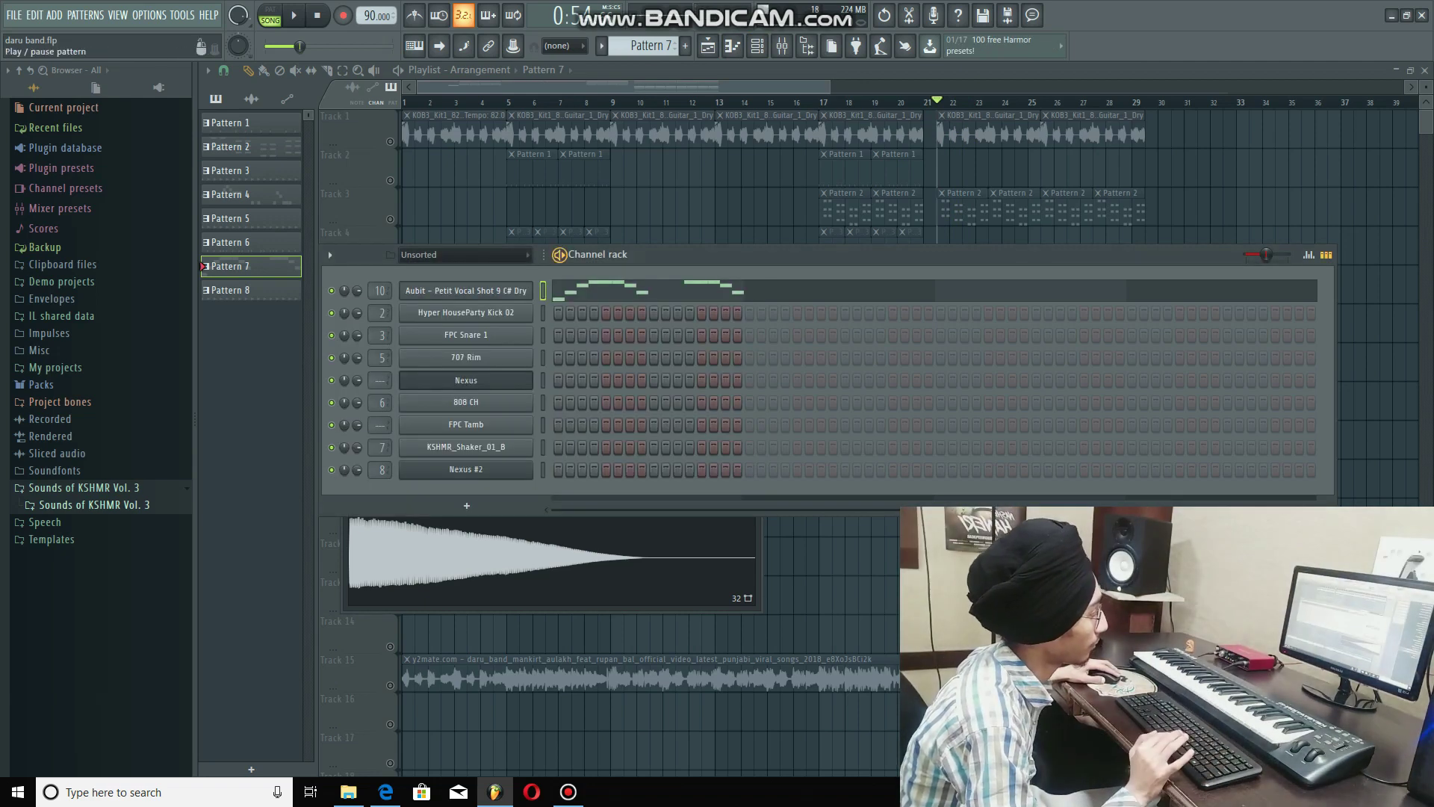
left_click(558, 255)
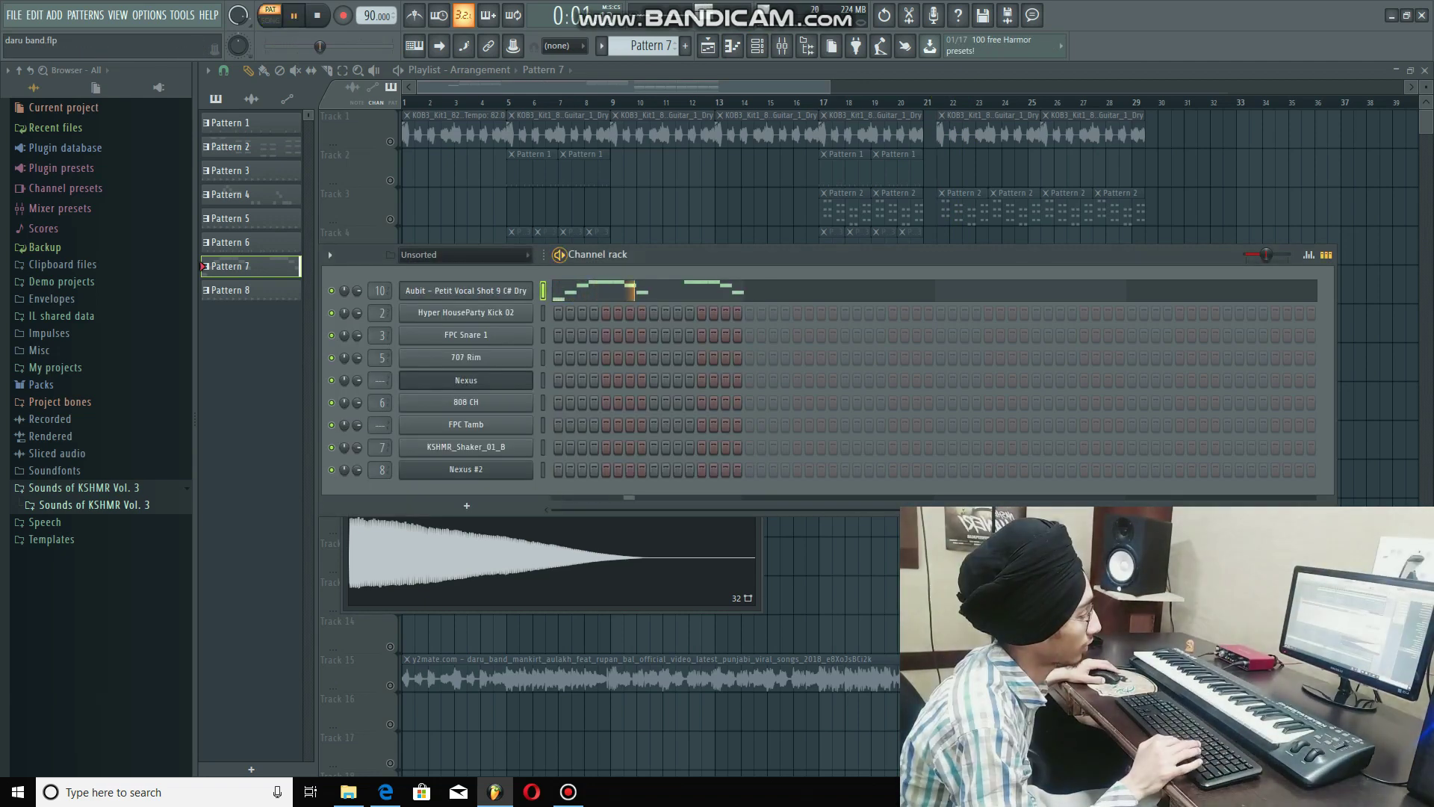
key("F9")
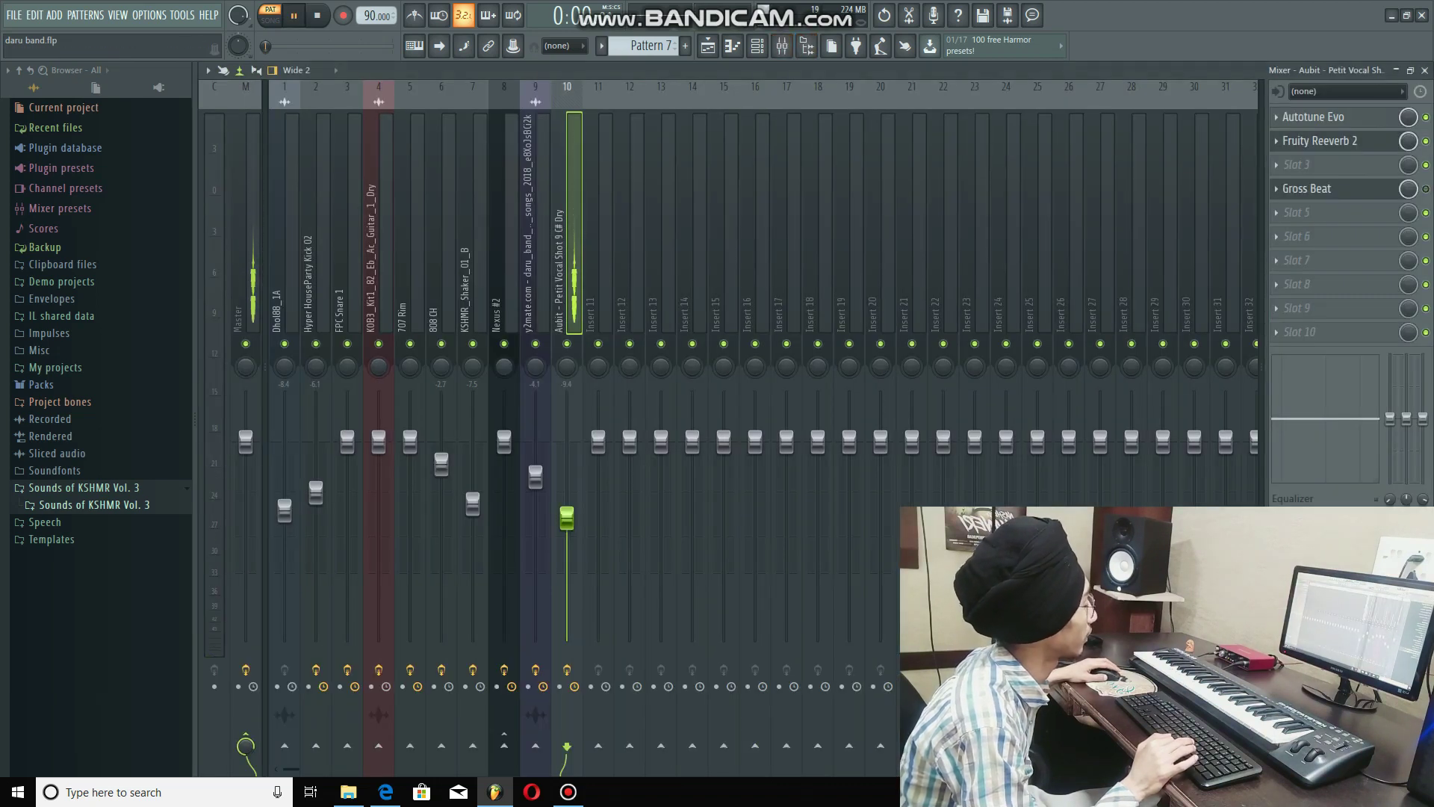
key("space")
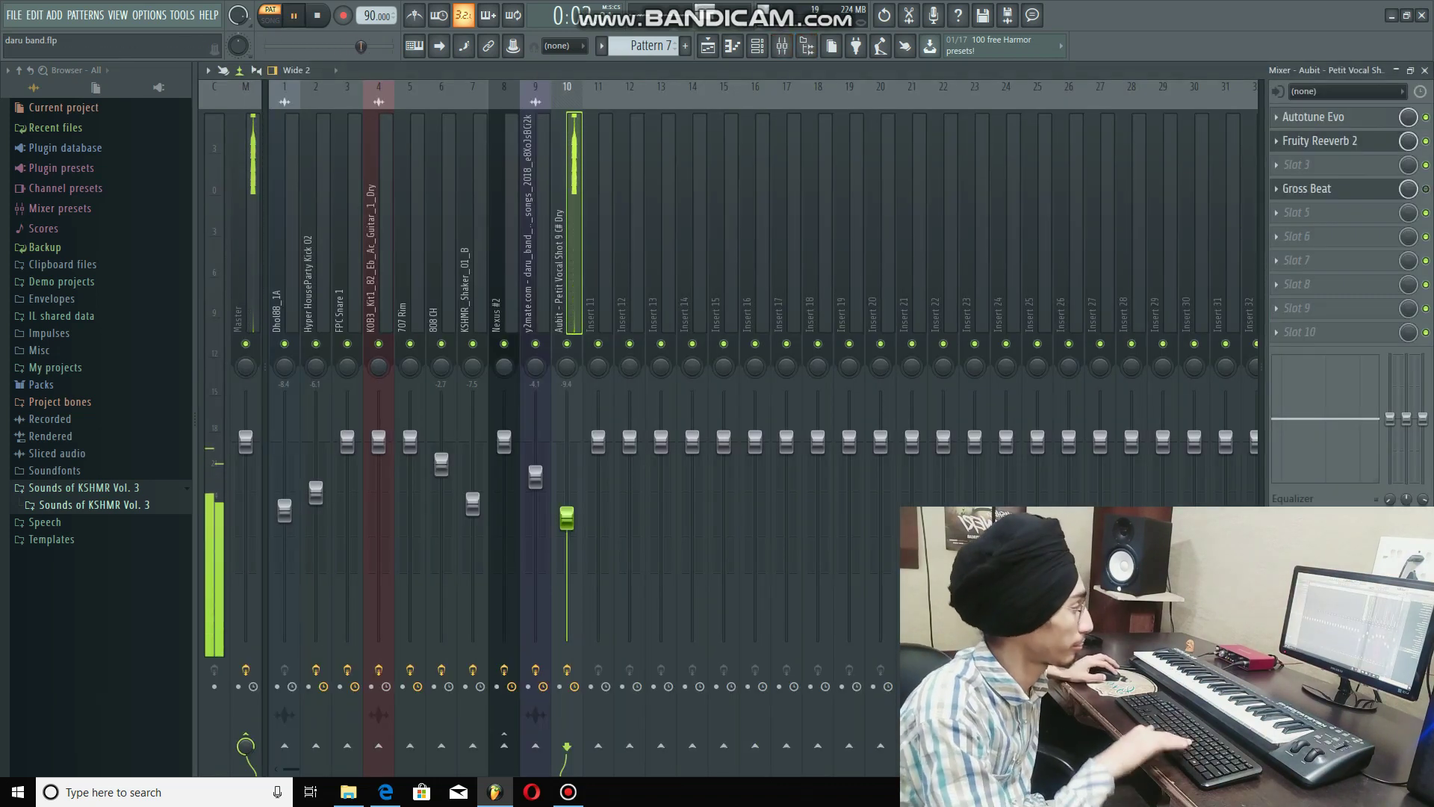
key("space")
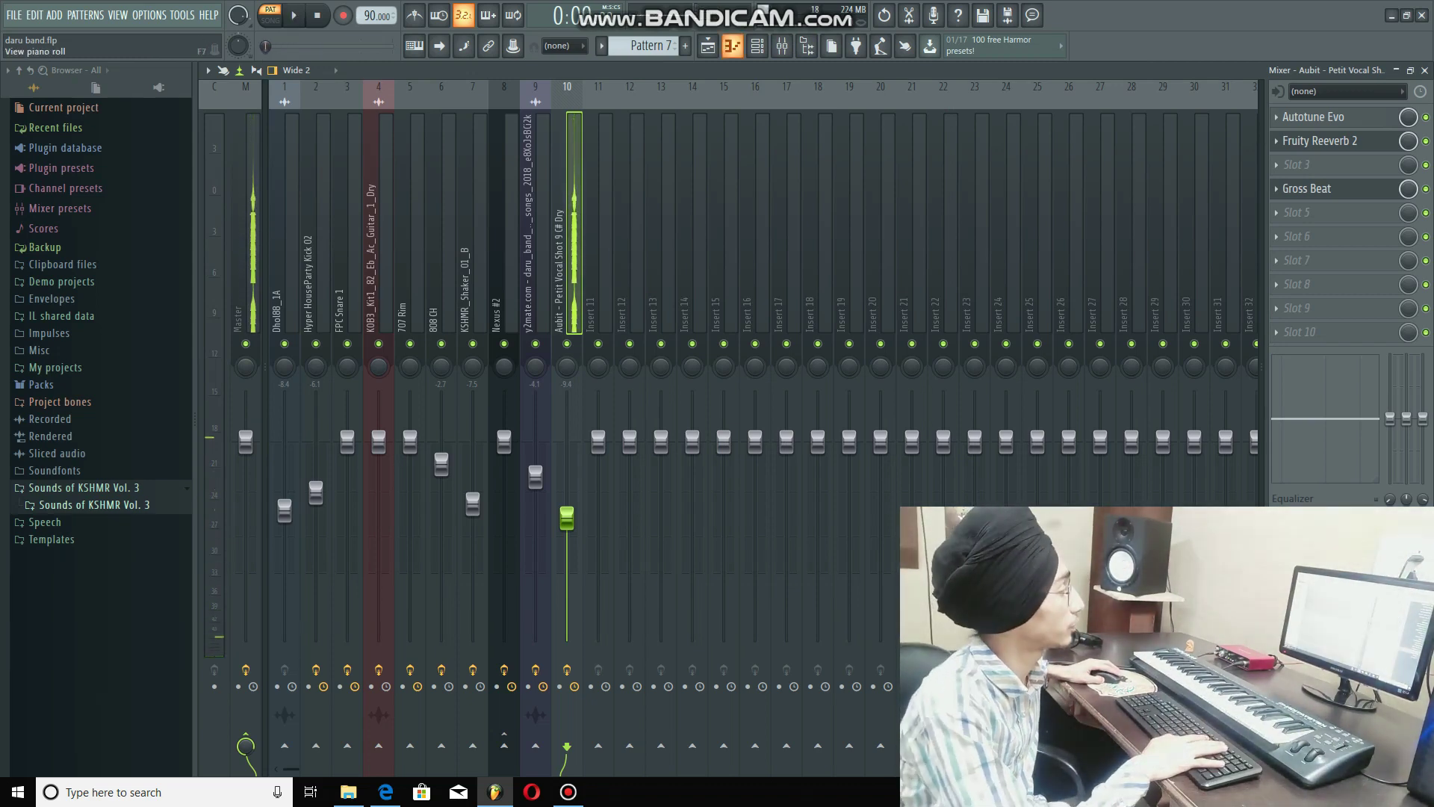
Step: Return to the playlist, clear the Track 10 solo and play the Track 15 reference song soloed in song mode
left_click(707, 47)
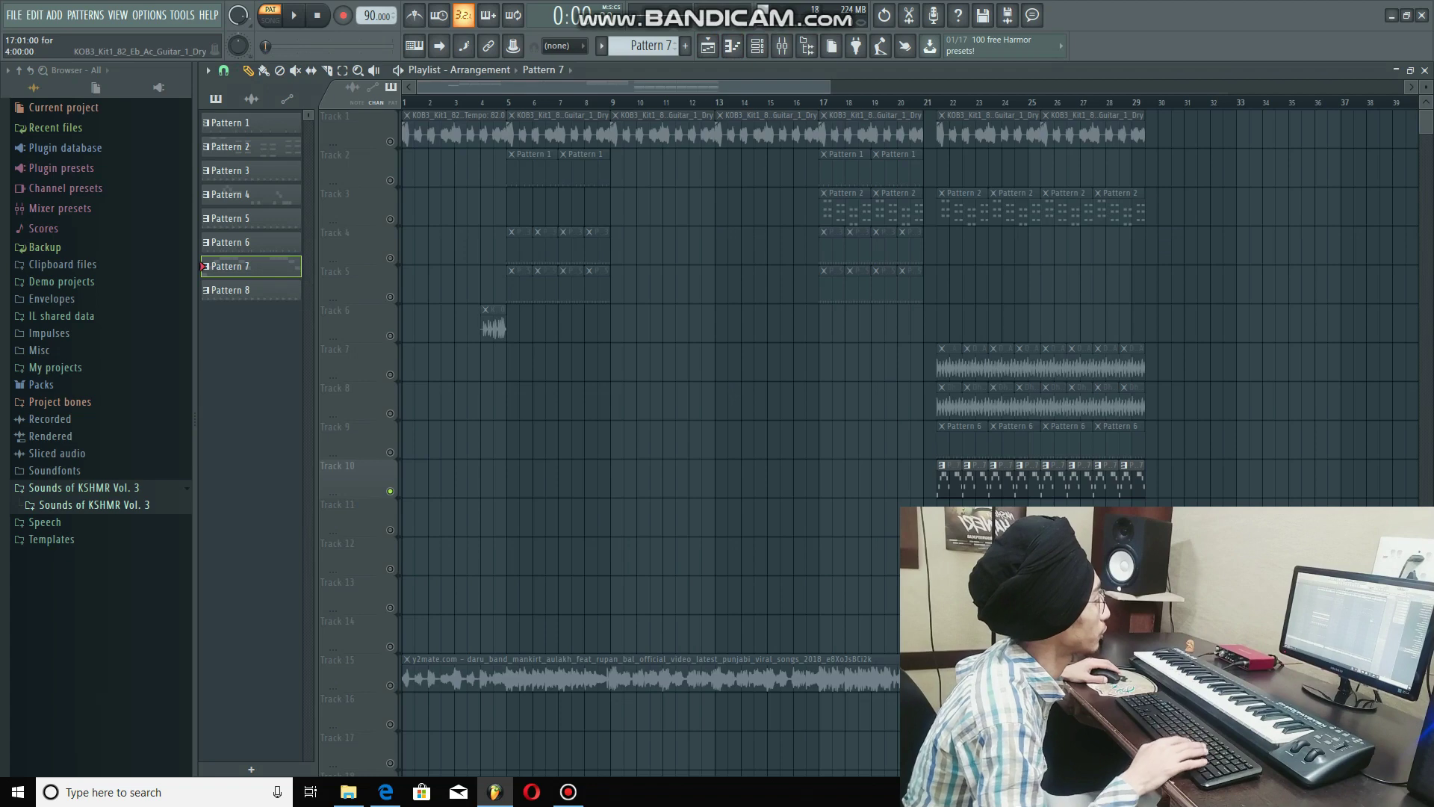
right_click(390, 142)
right_click(390, 142)
left_click(478, 679)
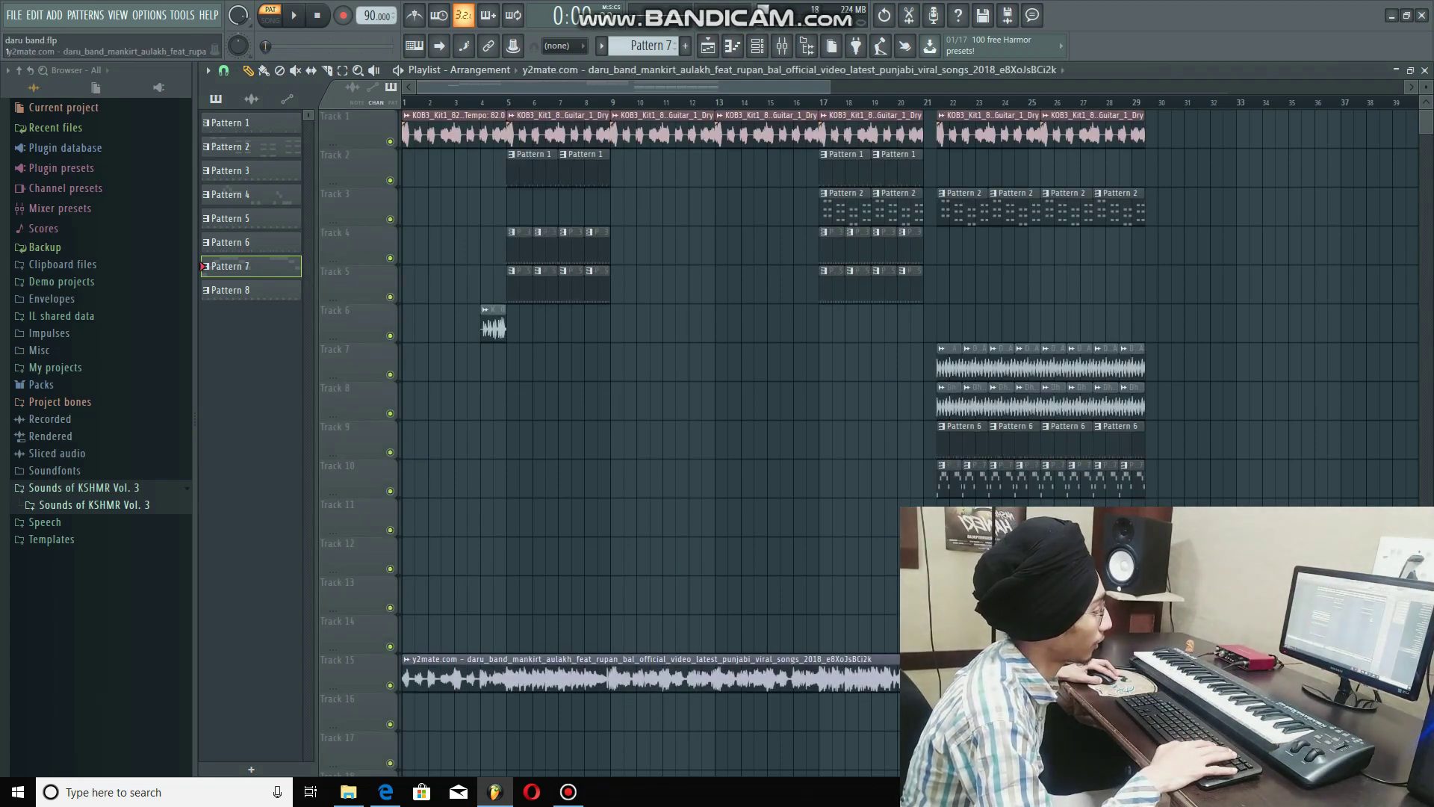
double_click(478, 678)
right_click(390, 686)
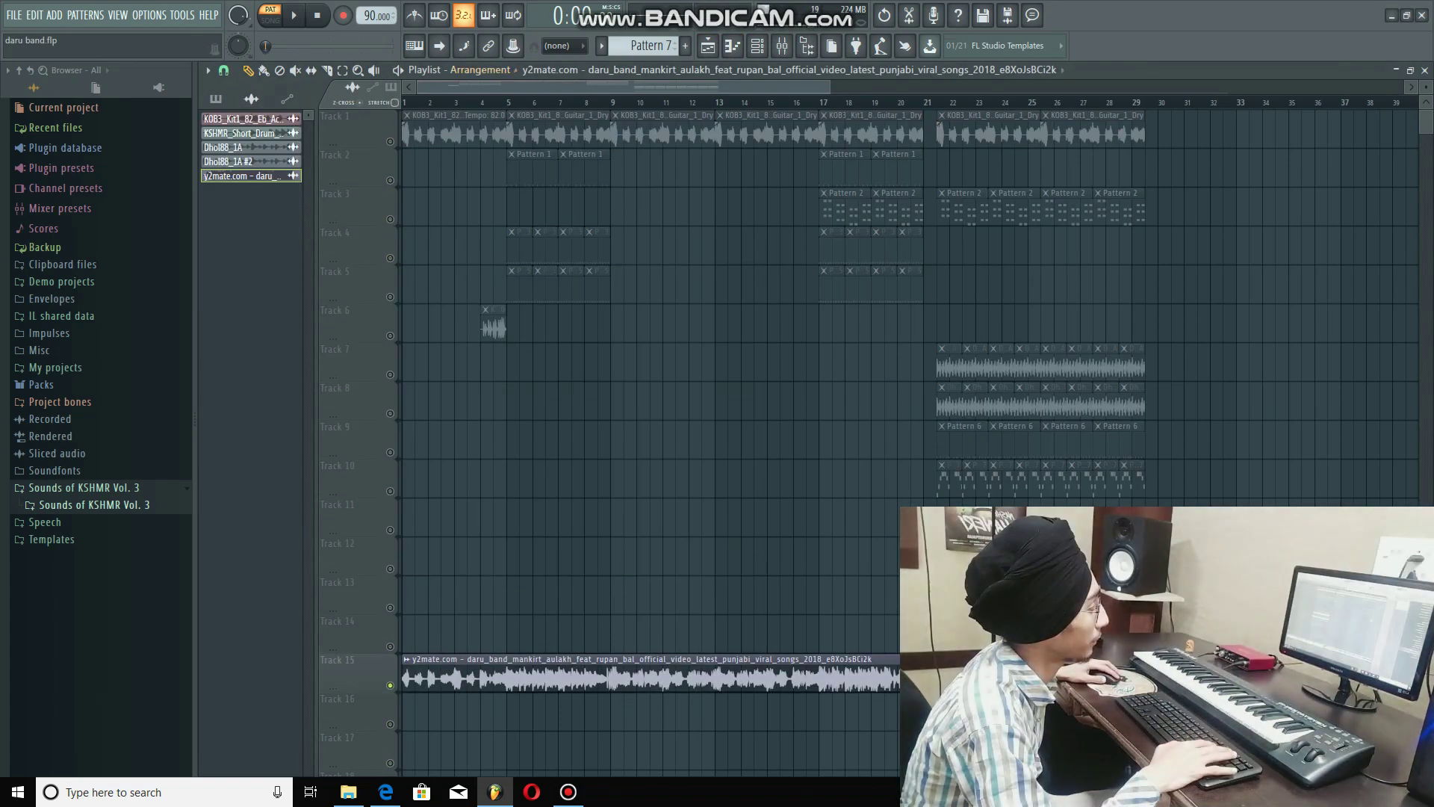
key("space")
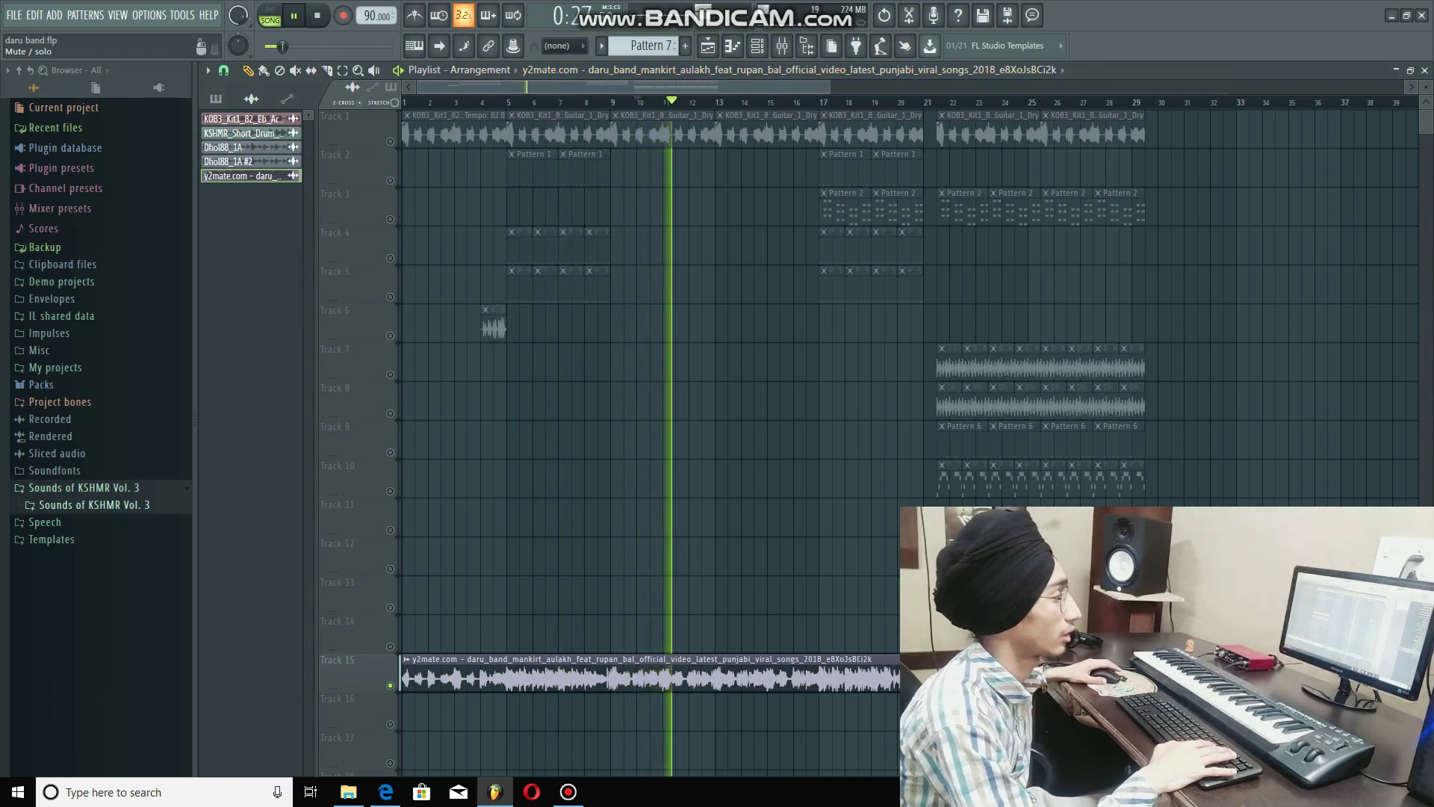
key("space")
Step: Re-enable all tracks and play the arrangement from bar 20, muting and unmuting Track 15 to compare the drop
right_click(390, 142)
right_click(390, 142)
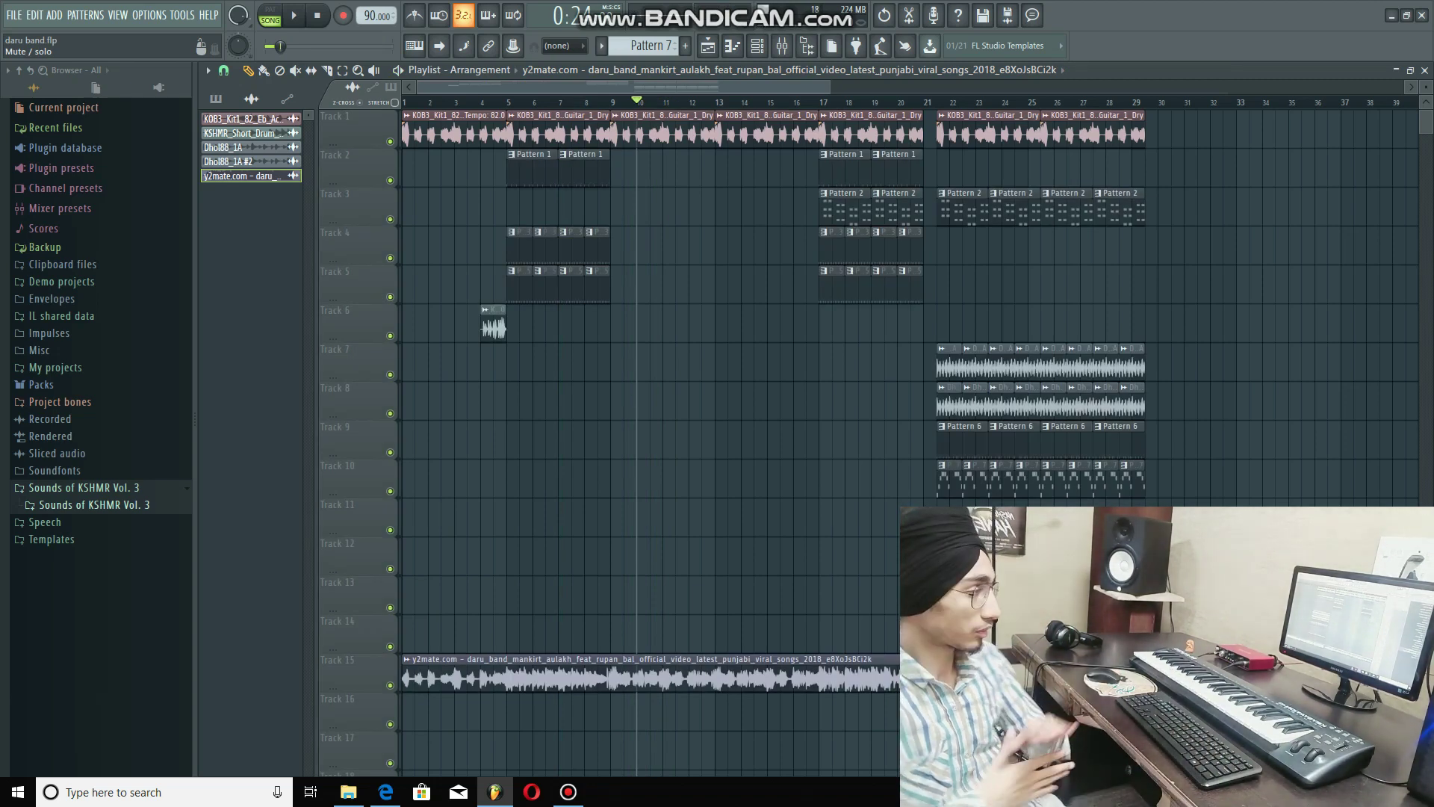
left_click(910, 101)
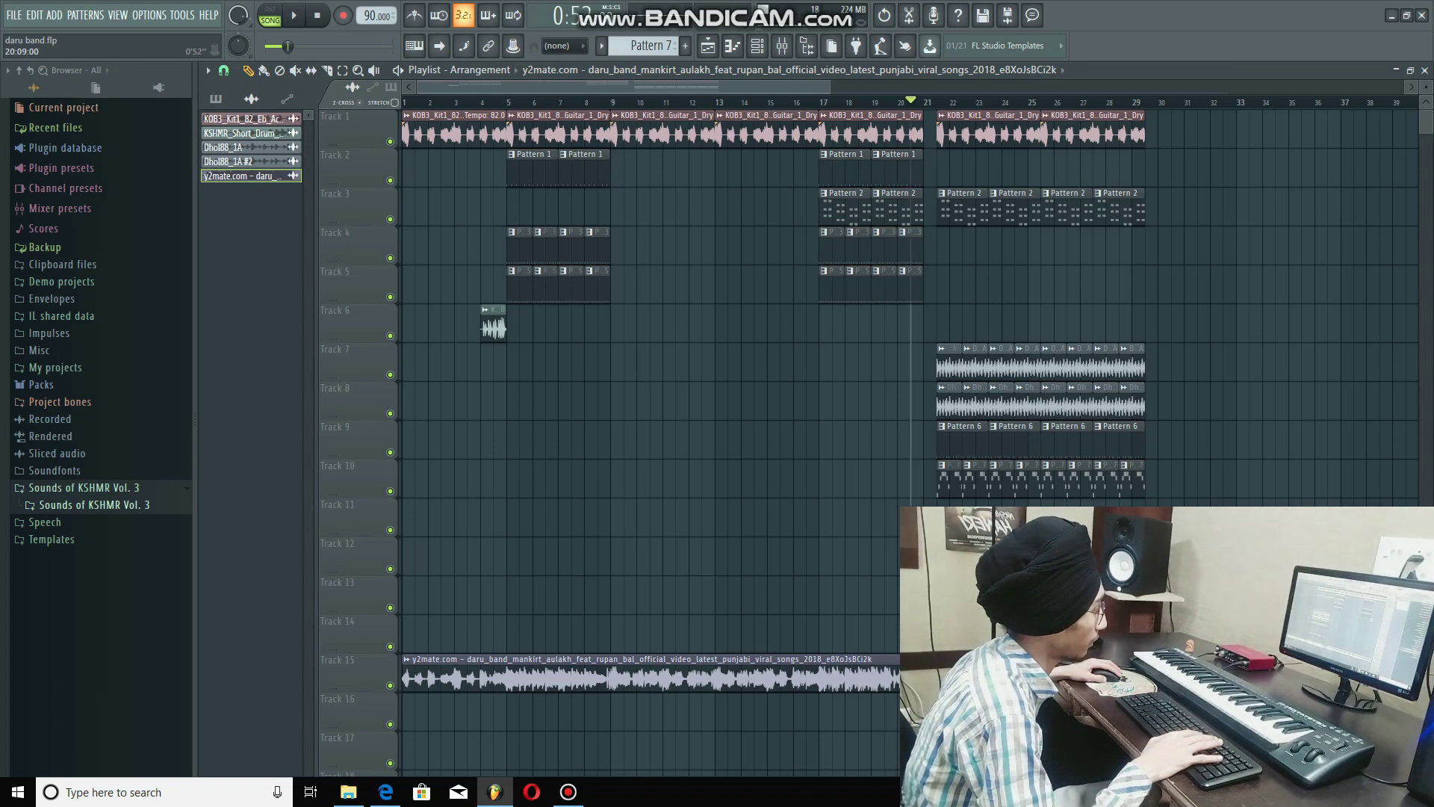
key("space")
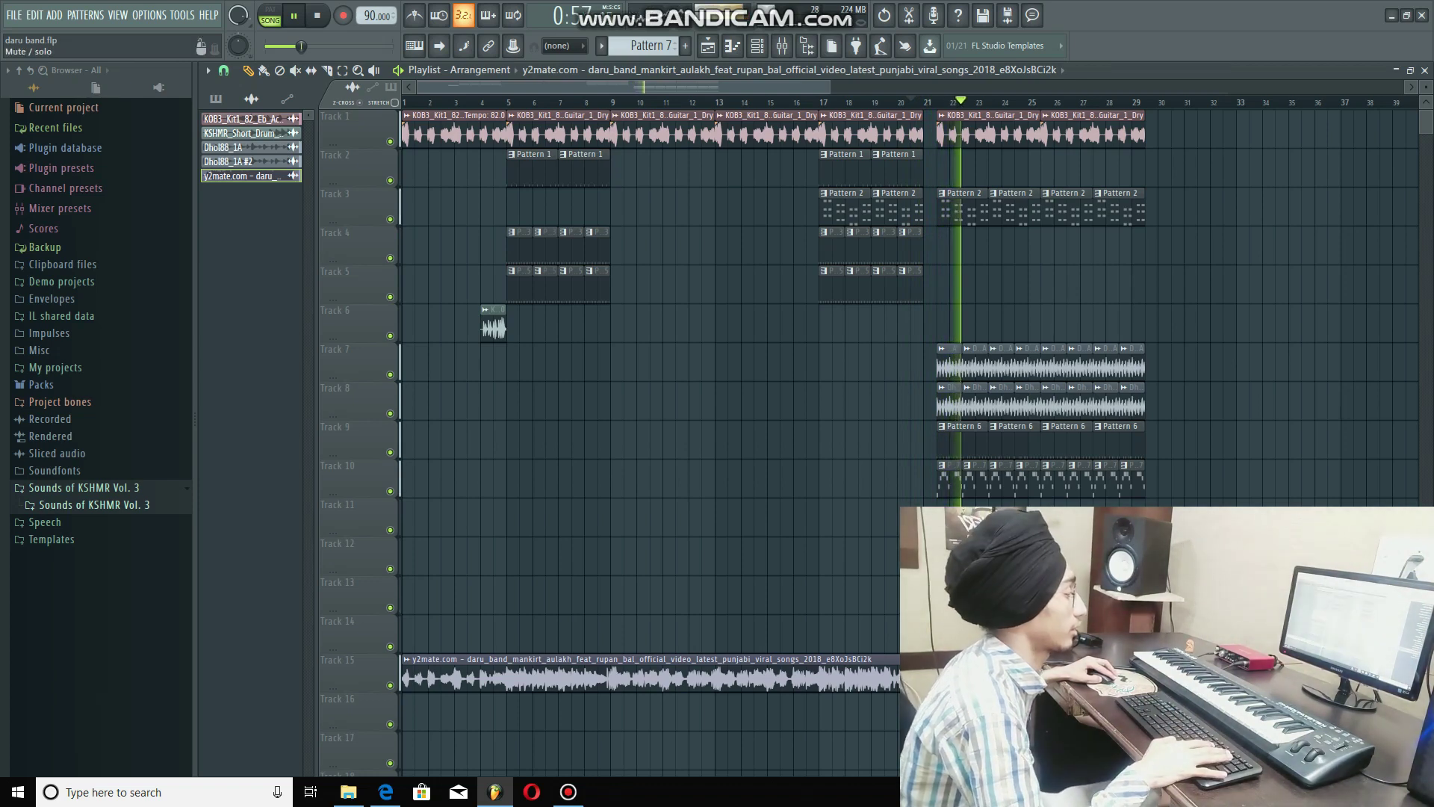
left_click(390, 685)
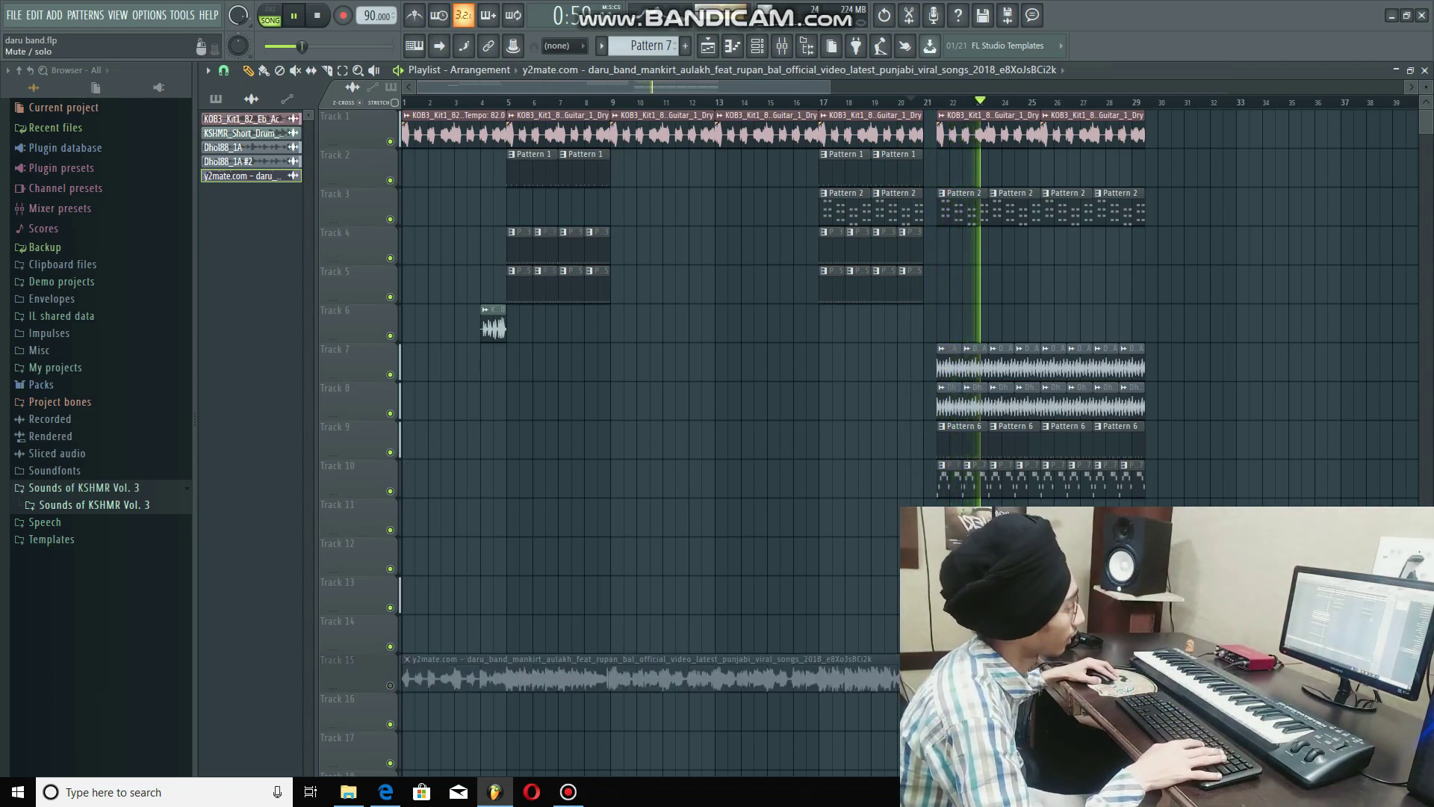
left_click(390, 685)
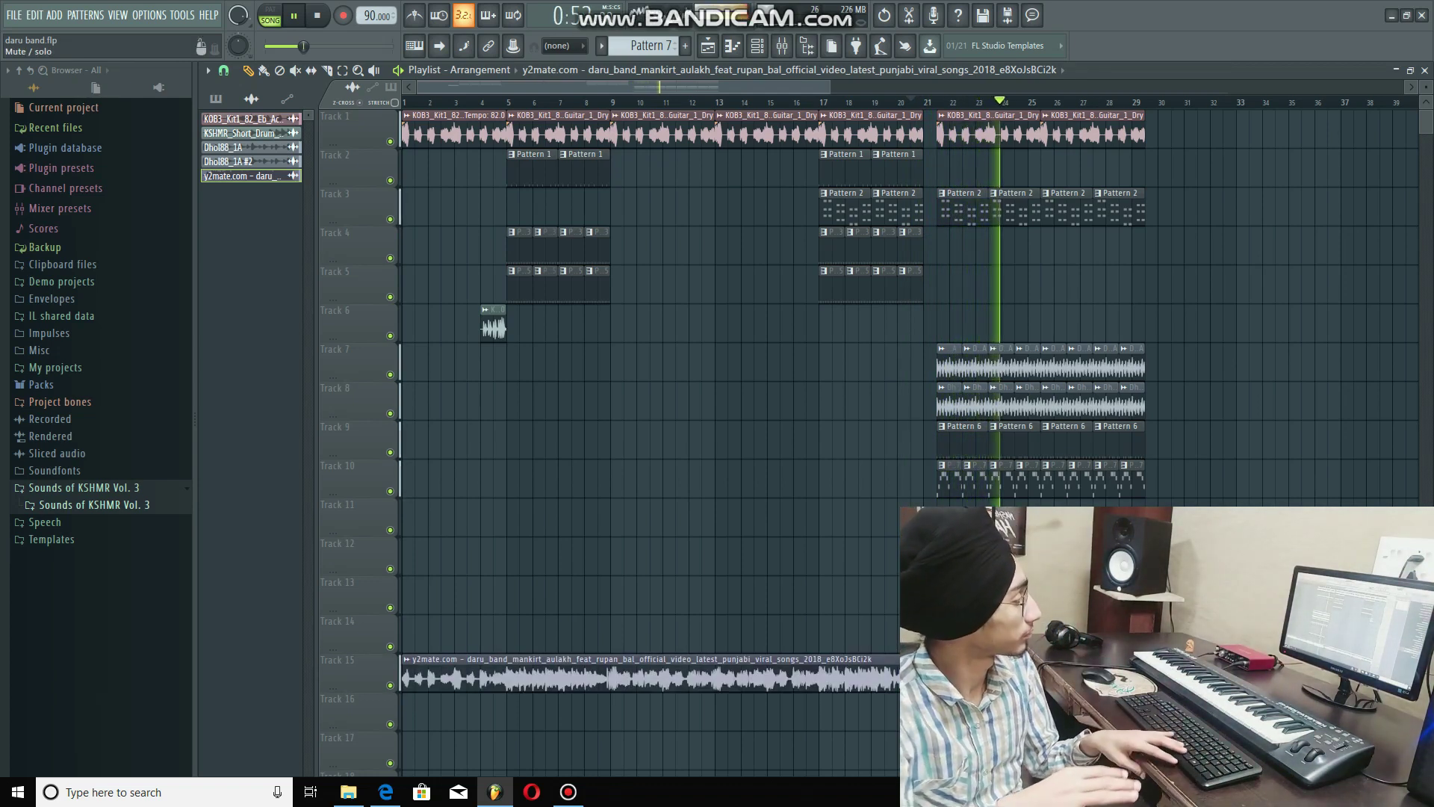
key("space")
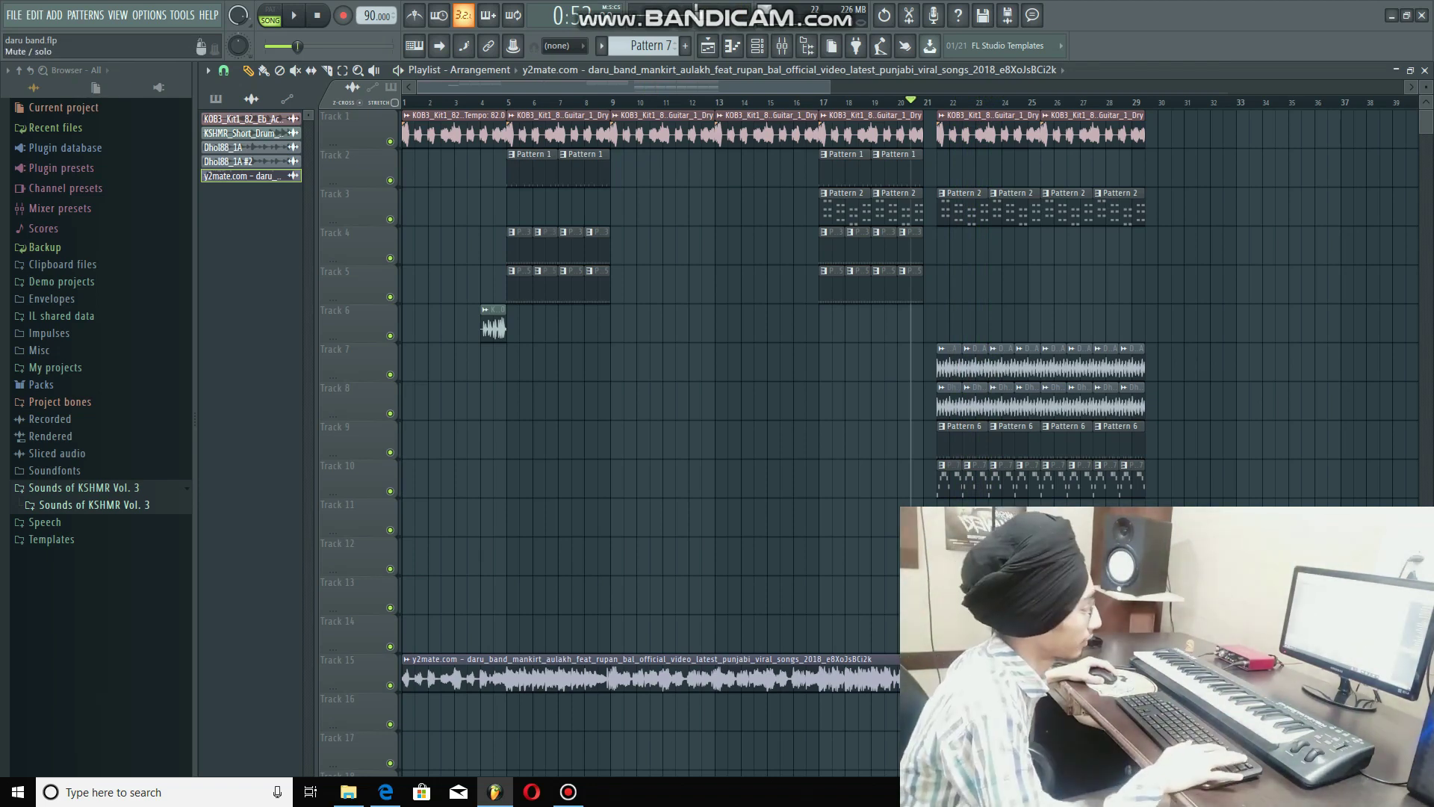
Step: Solo Tracks 7 and 8 together and play both dhol loops from bar 21
right_click(390, 413)
left_click(390, 375)
key("space")
key("space")
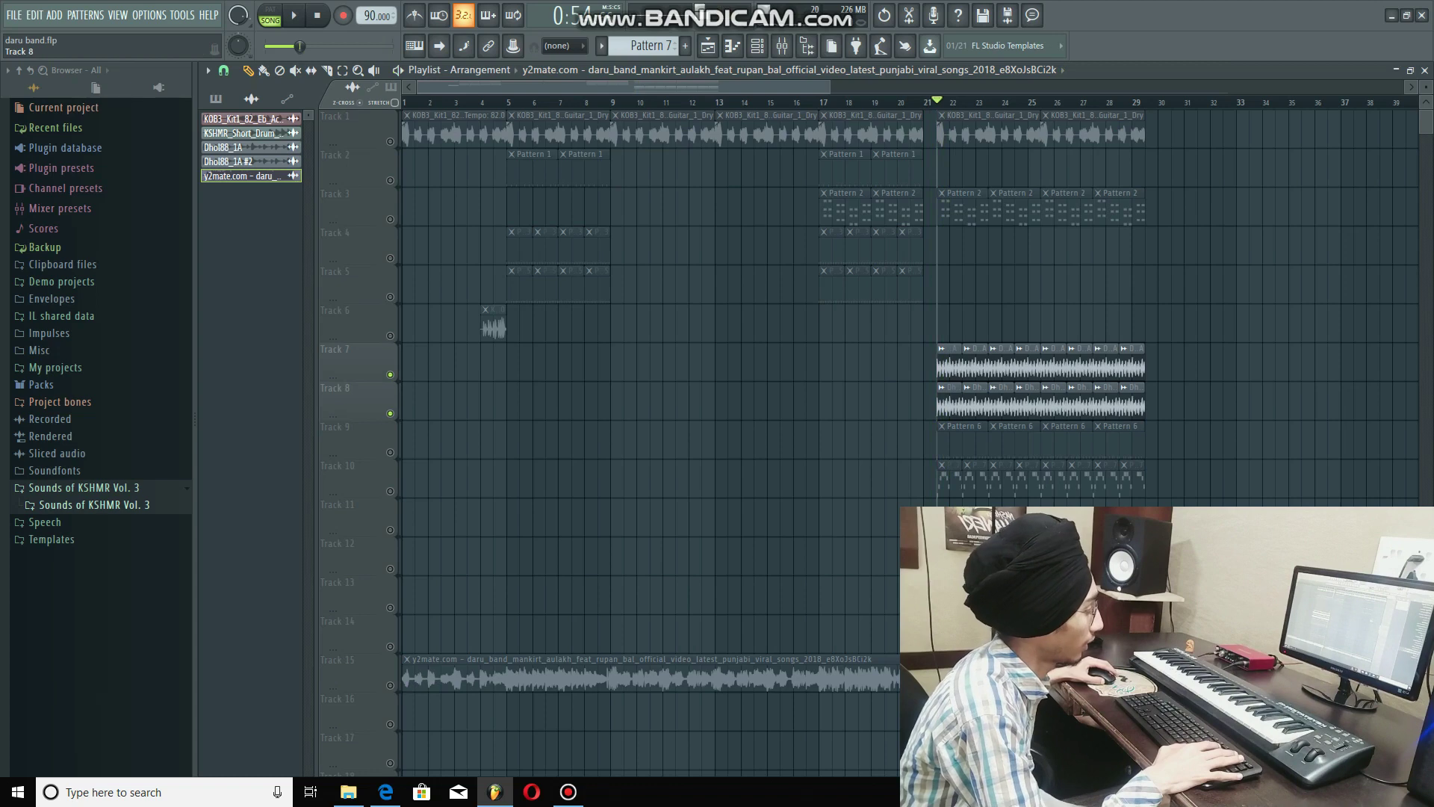
Step: Mute Track 7 and play the Track 8 dhol loop alone from bar 21
left_click(390, 374)
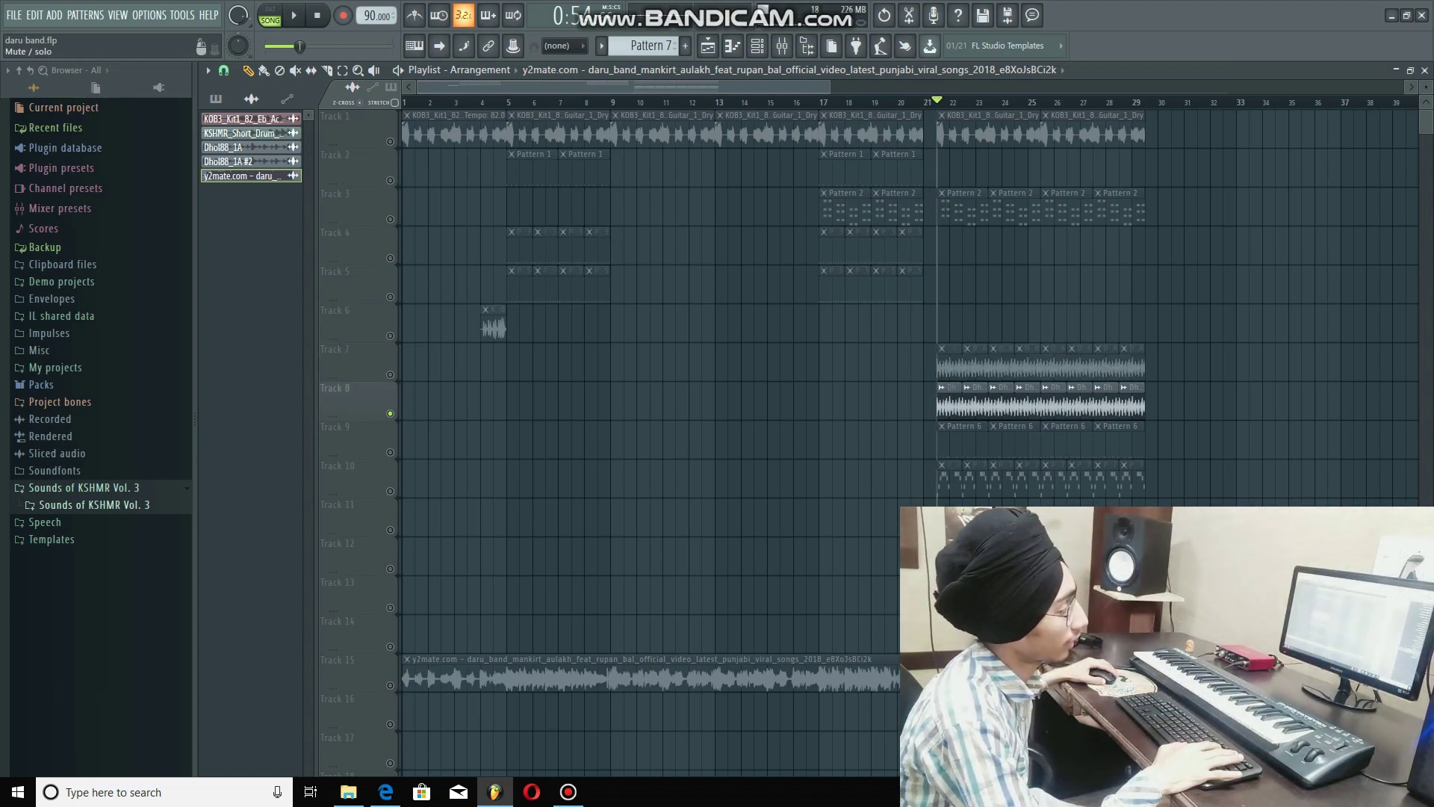
key("space")
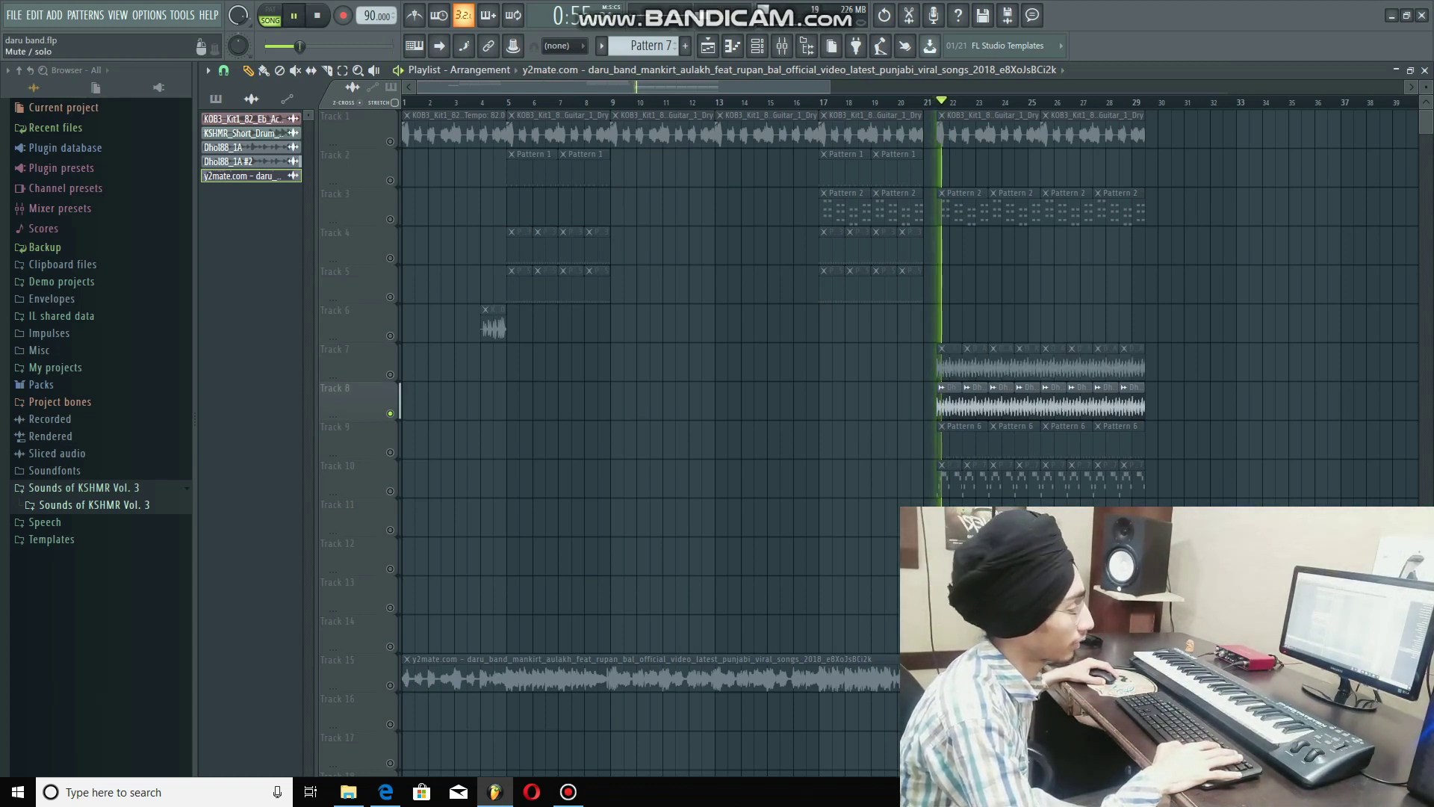
key("space")
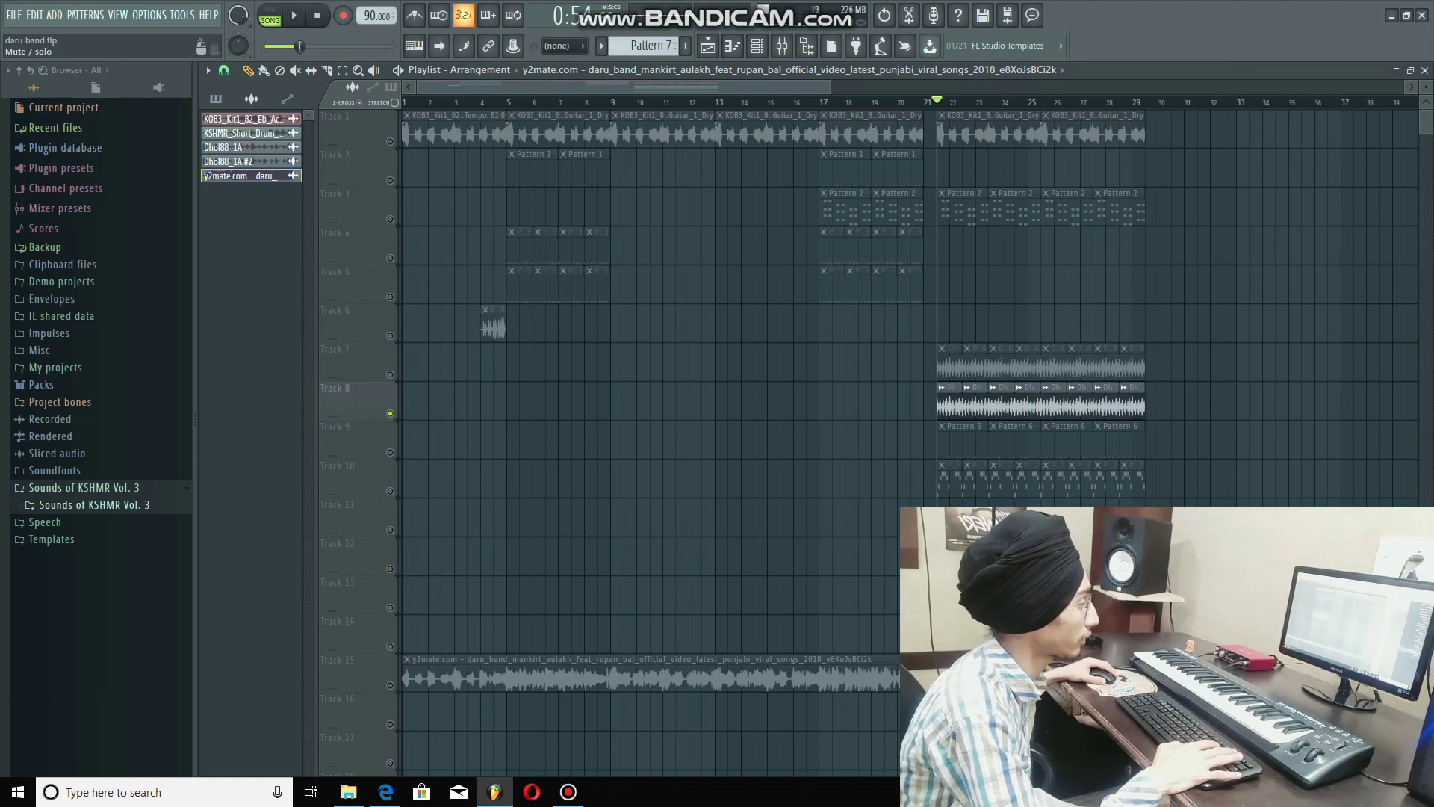
Step: Solo Track 7, play its dhol loop from bar 21 and re-enable all playlist tracks
right_click(390, 374)
key("space")
key("space")
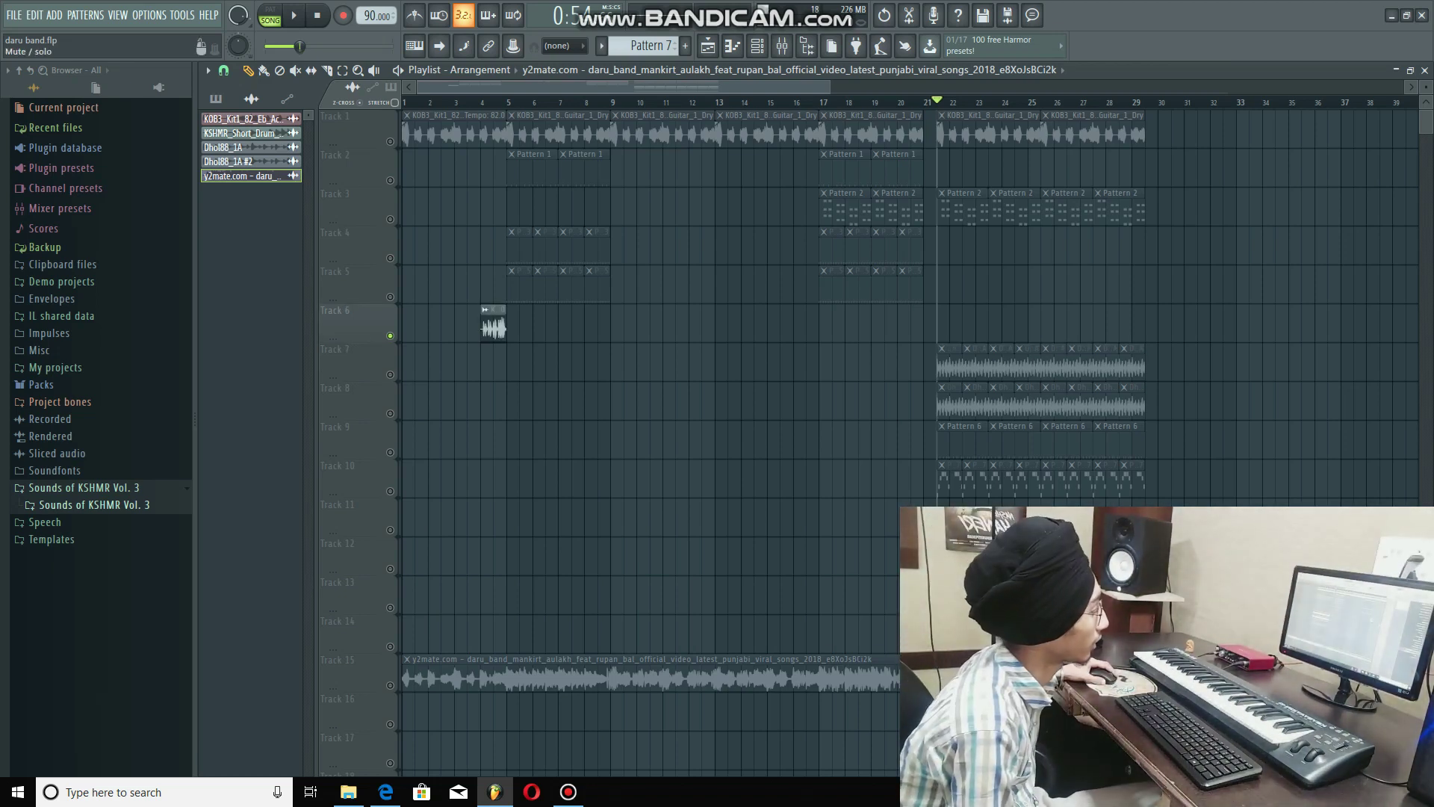
right_click(390, 374)
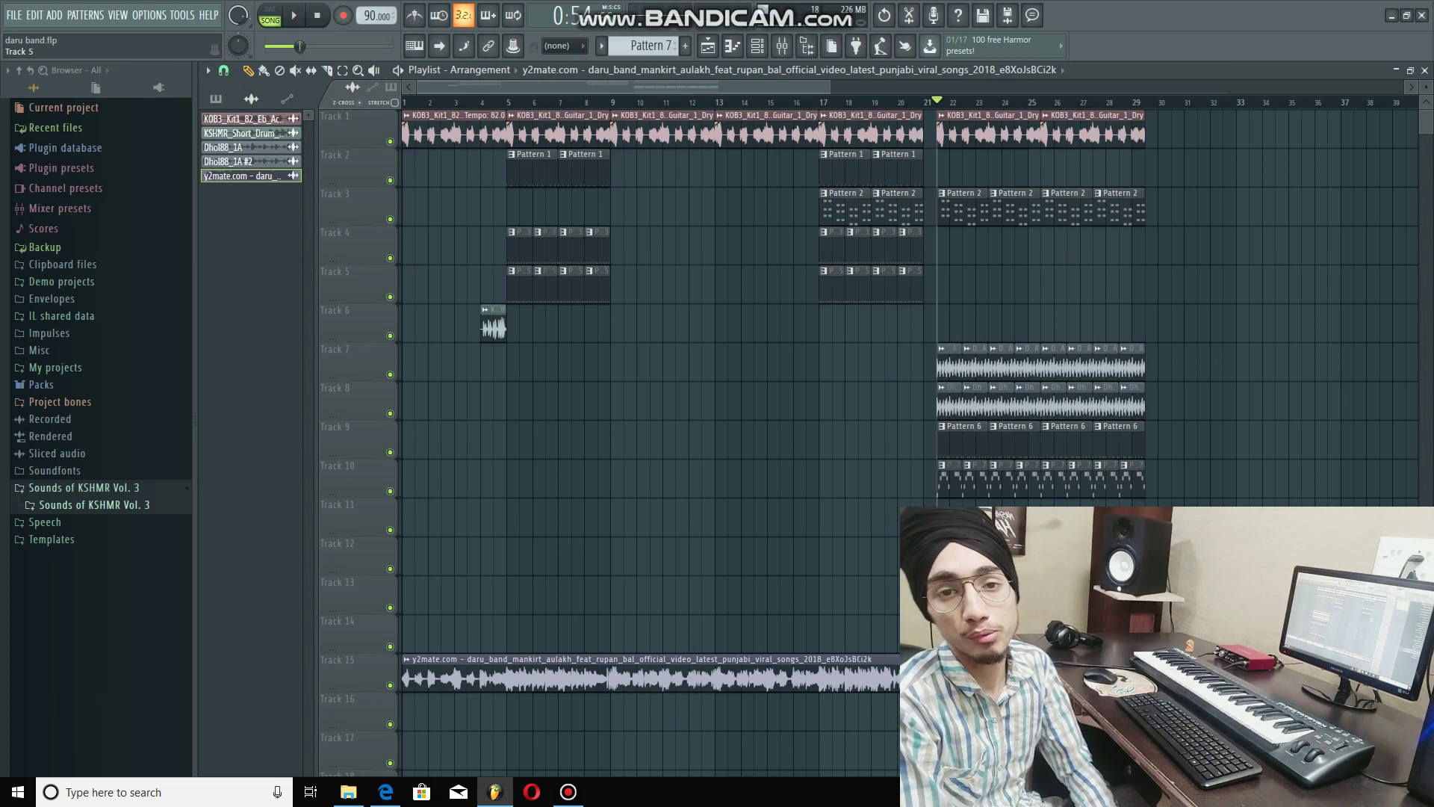